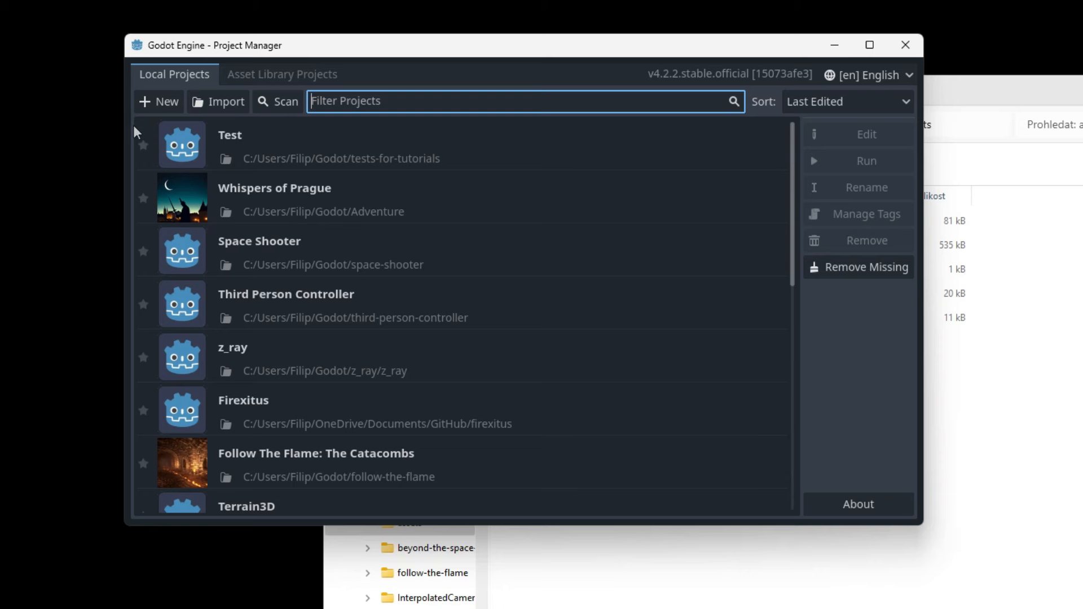
Start a new Godot project and name it "3D in 2D"
left_click(168, 106)
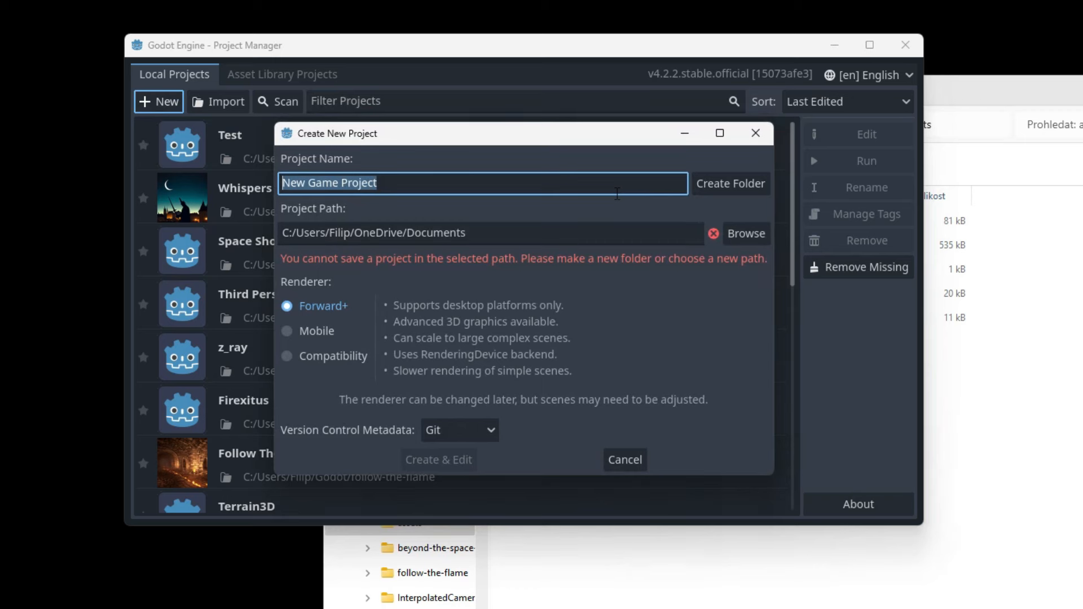
type("2D")
key("BackSpace")
key("BackSpace")
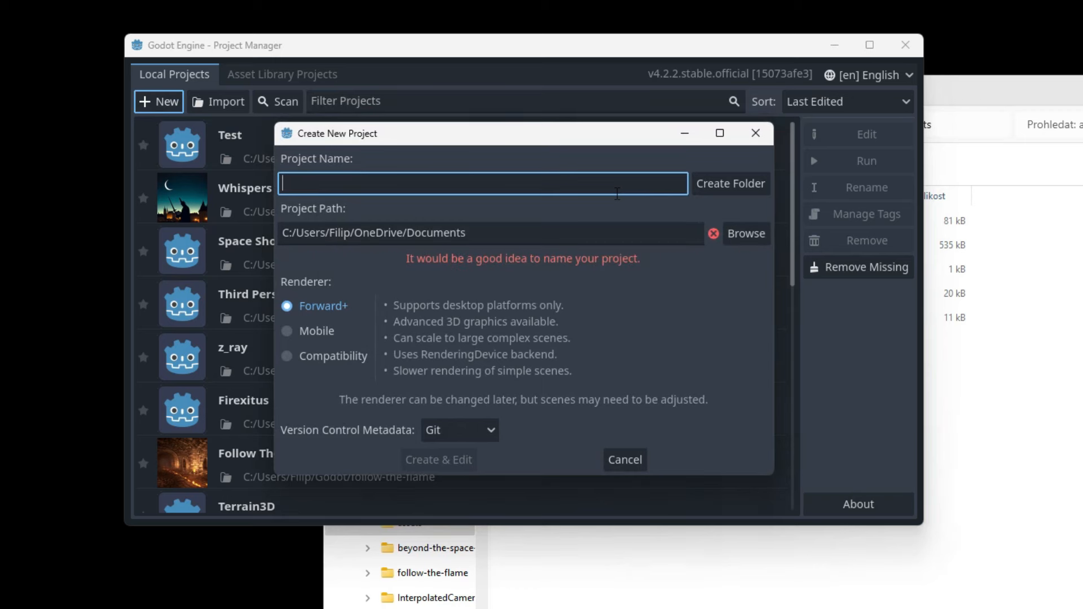
type("3D in")
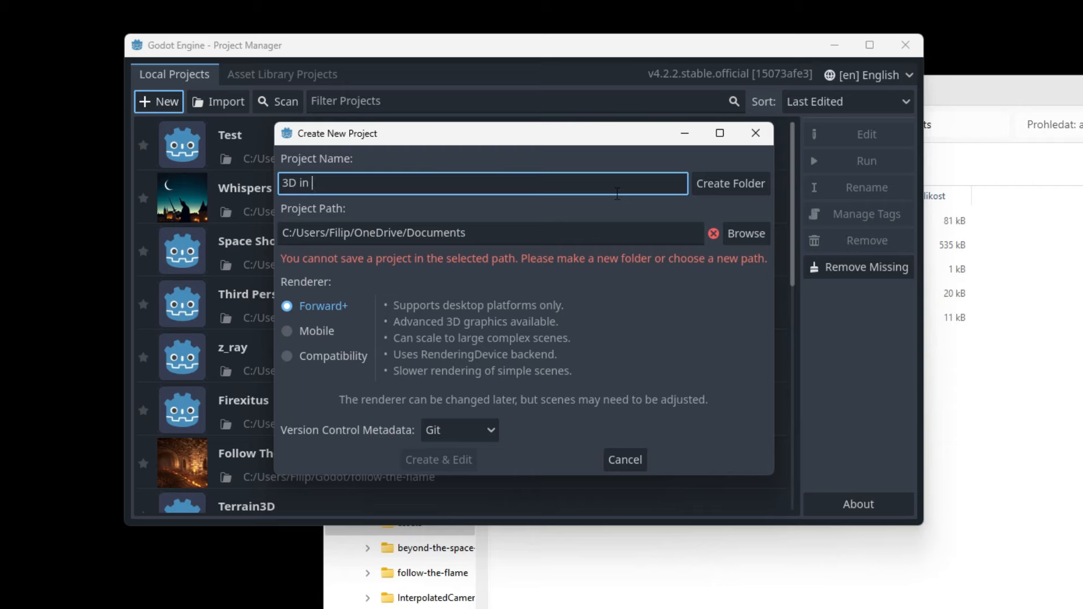
type(" 2D")
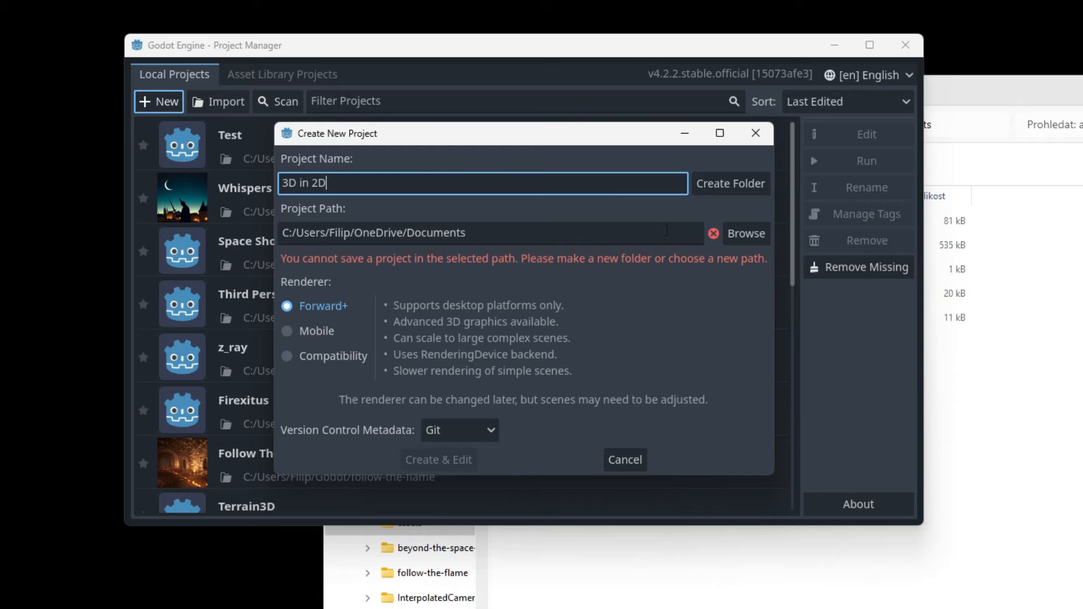
Set the project path to a new "3D in 2D" folder inside the home directory's Godot folder, and create the project
left_click(746, 233)
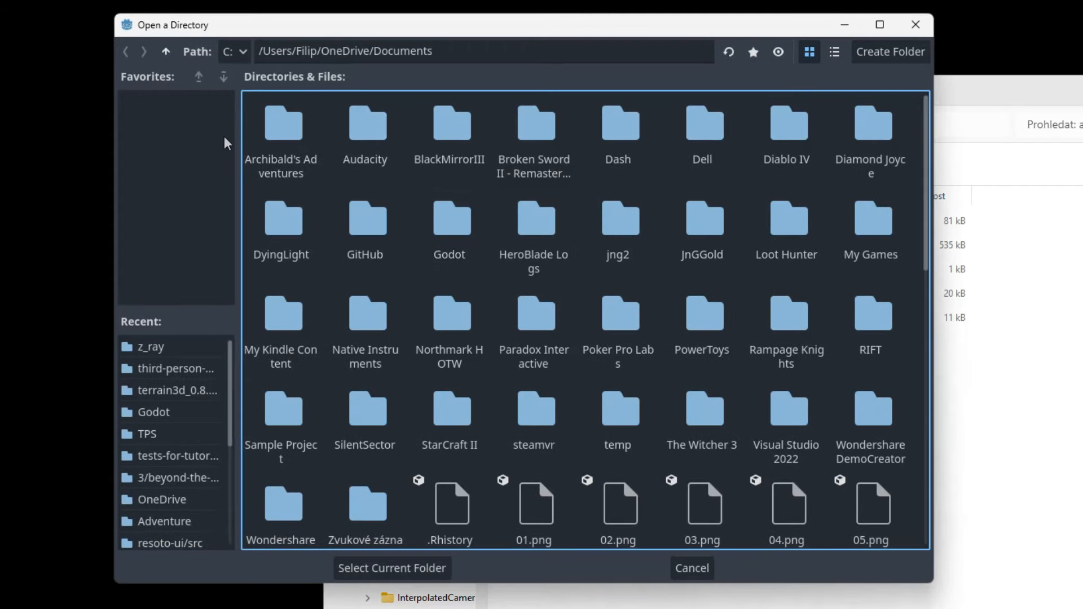
left_click(166, 51)
left_click(166, 52)
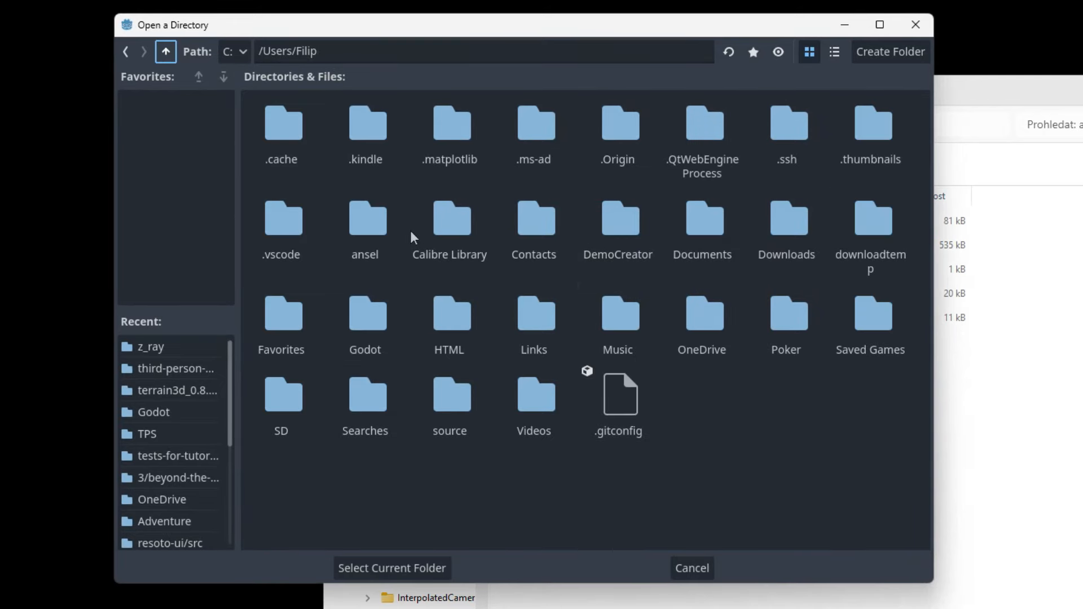
left_click(370, 334)
double_click(371, 334)
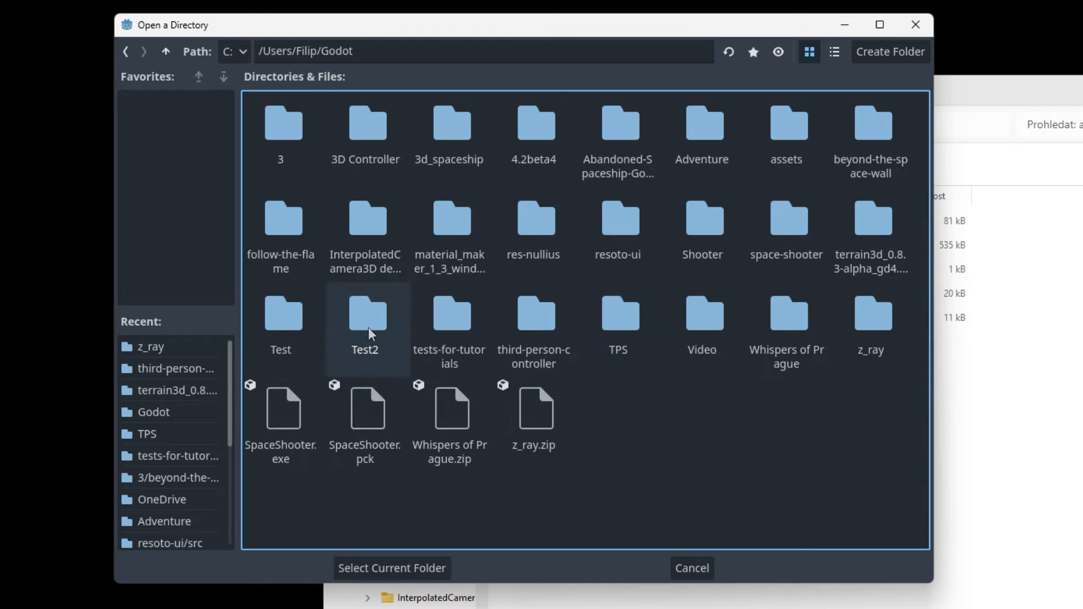
left_click(418, 574)
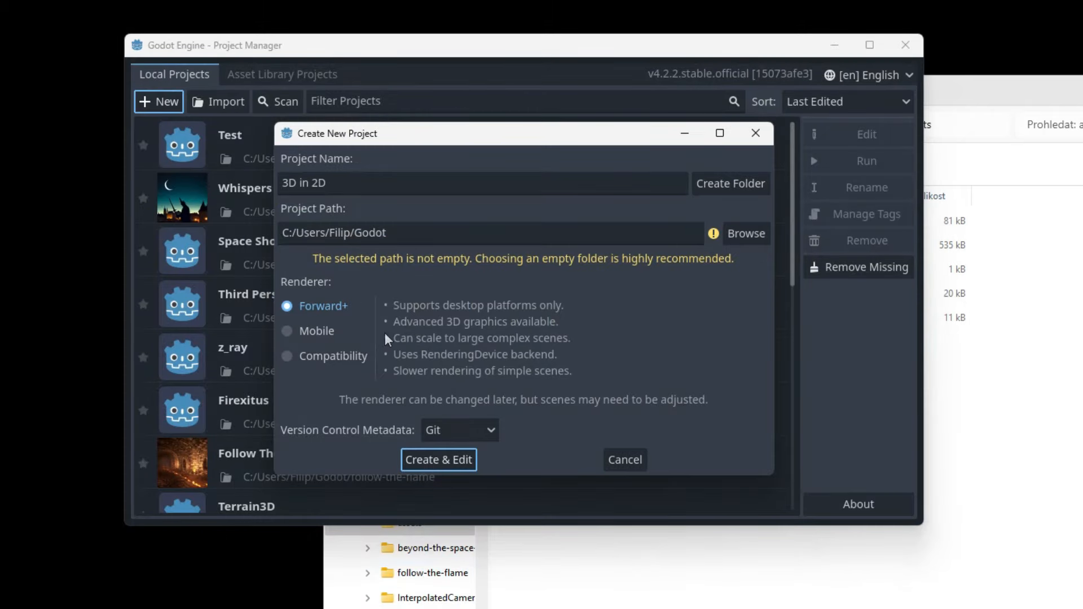
left_click(744, 191)
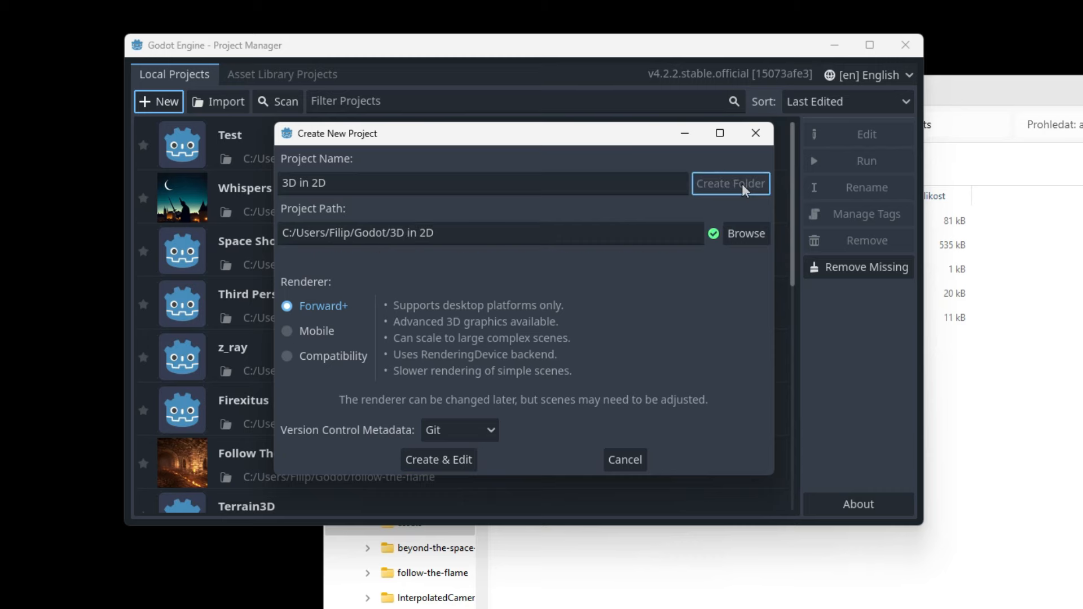
left_click(452, 459)
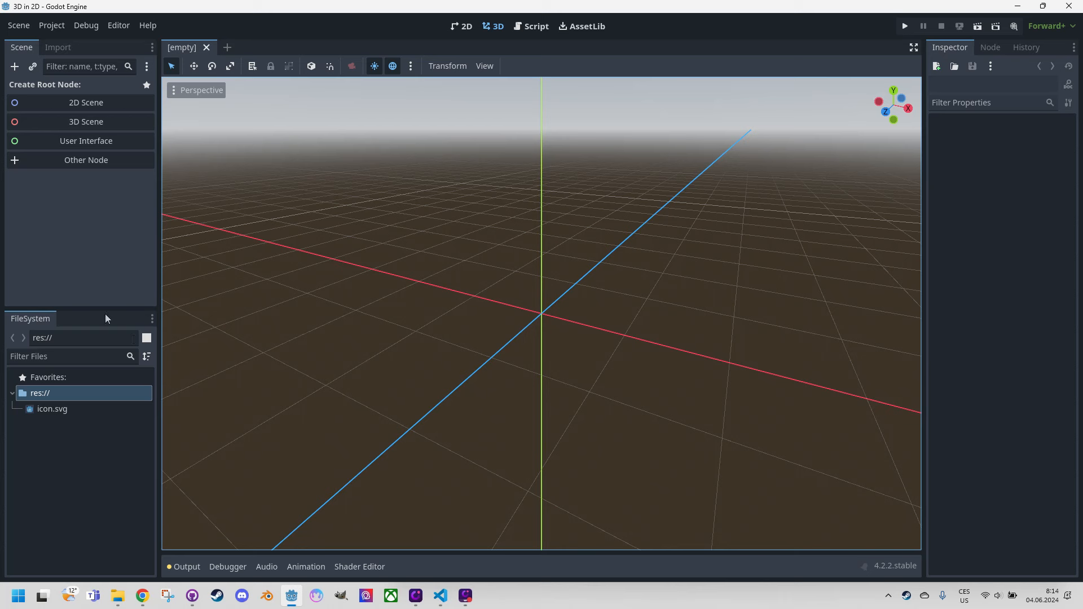
Create a folder named "assets" in the project's res:// root
right_click(47, 392)
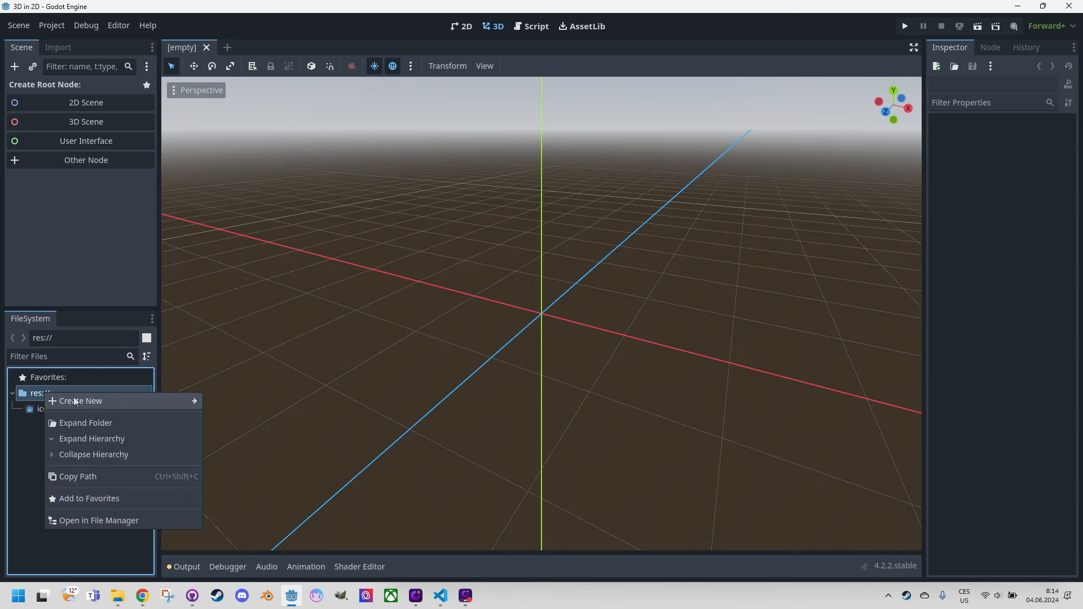
mouse_move(83, 402)
left_click(234, 403)
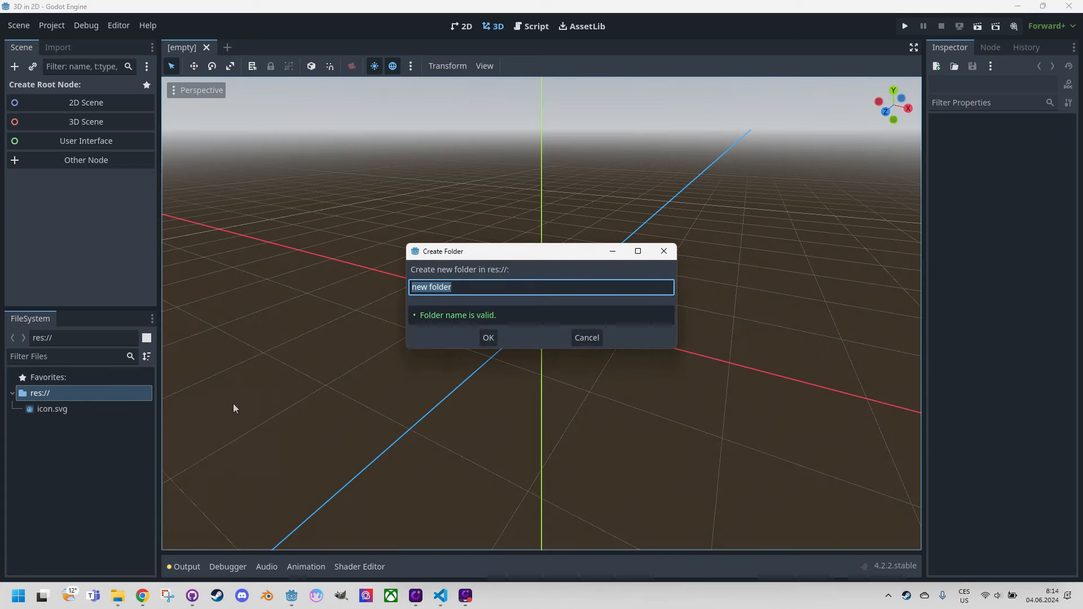
type("assets")
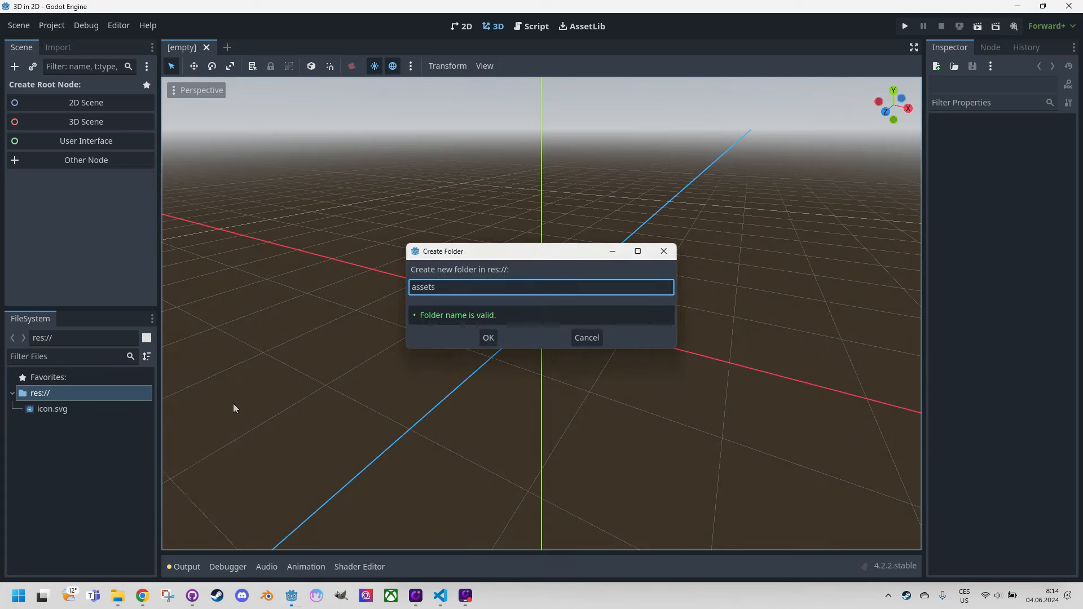
key("Return")
Import the chapel, dial, mydlar_dial and stone_push files from the file manager into the project's assets folder, and expand that folder
left_click(97, 410)
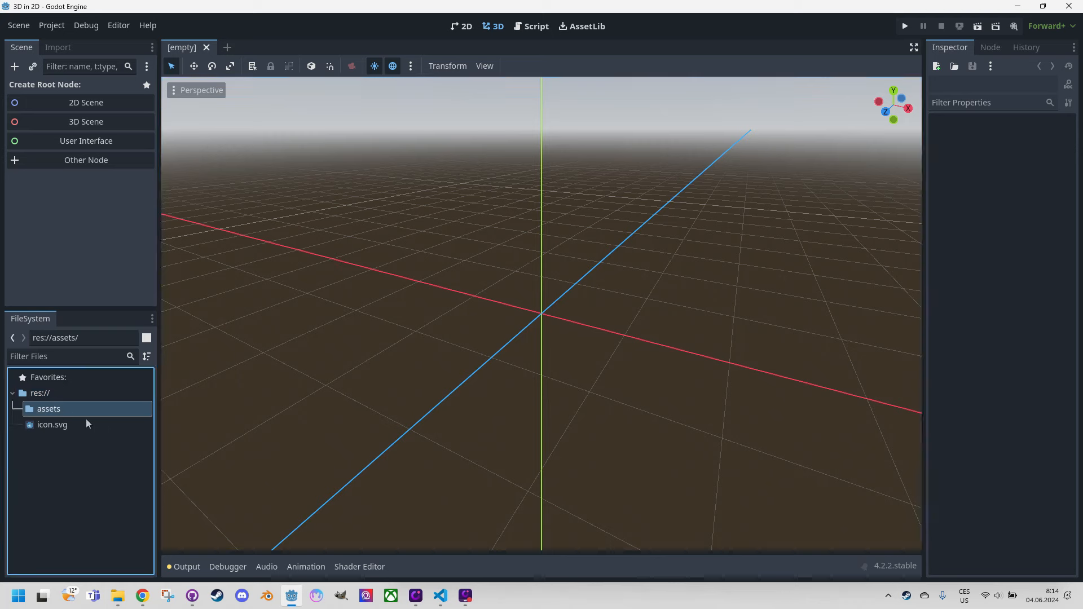
mouse_move(119, 601)
left_click(168, 539)
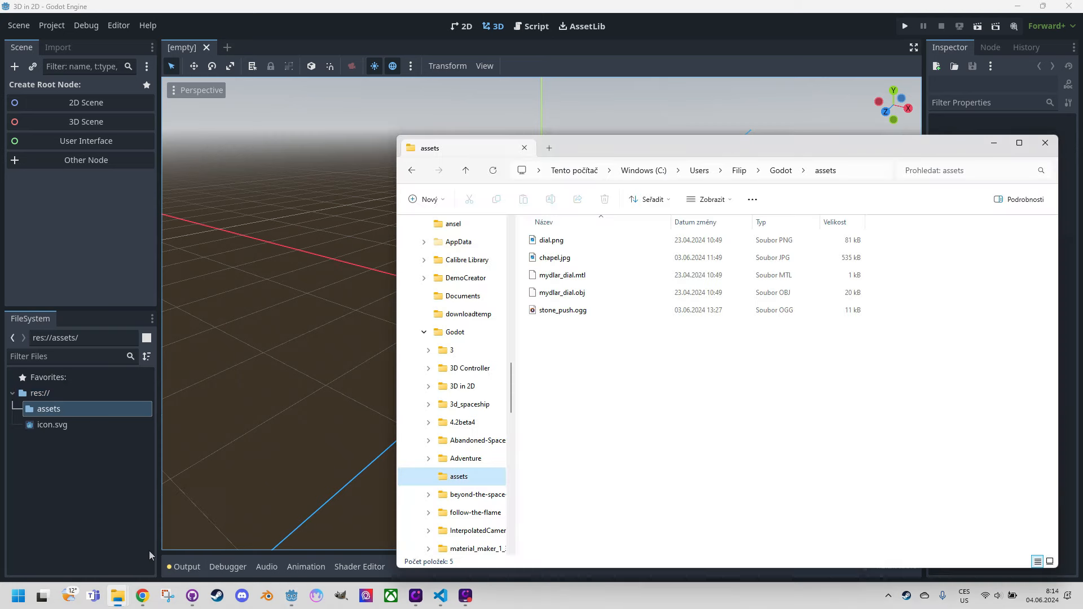
left_click_drag(599, 357, 49, 408)
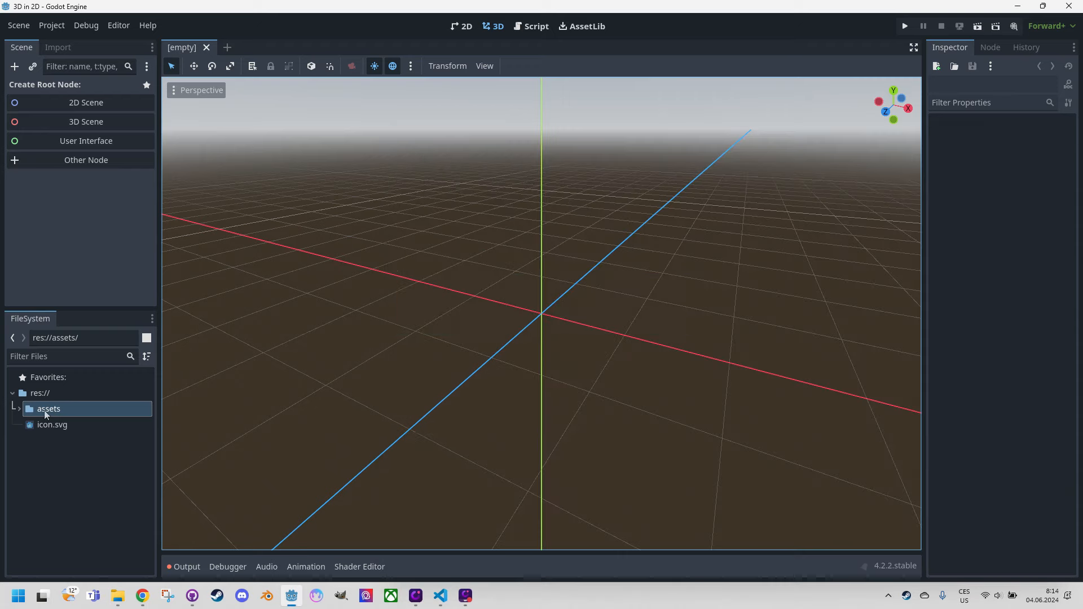
left_click(18, 409)
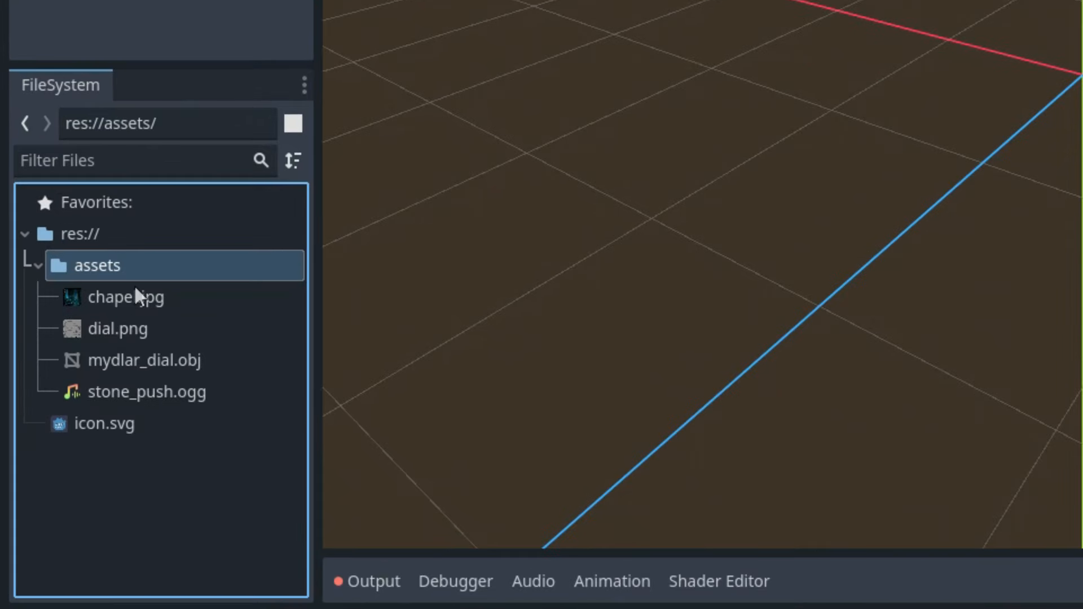
mouse_move(69, 425)
left_click(114, 304)
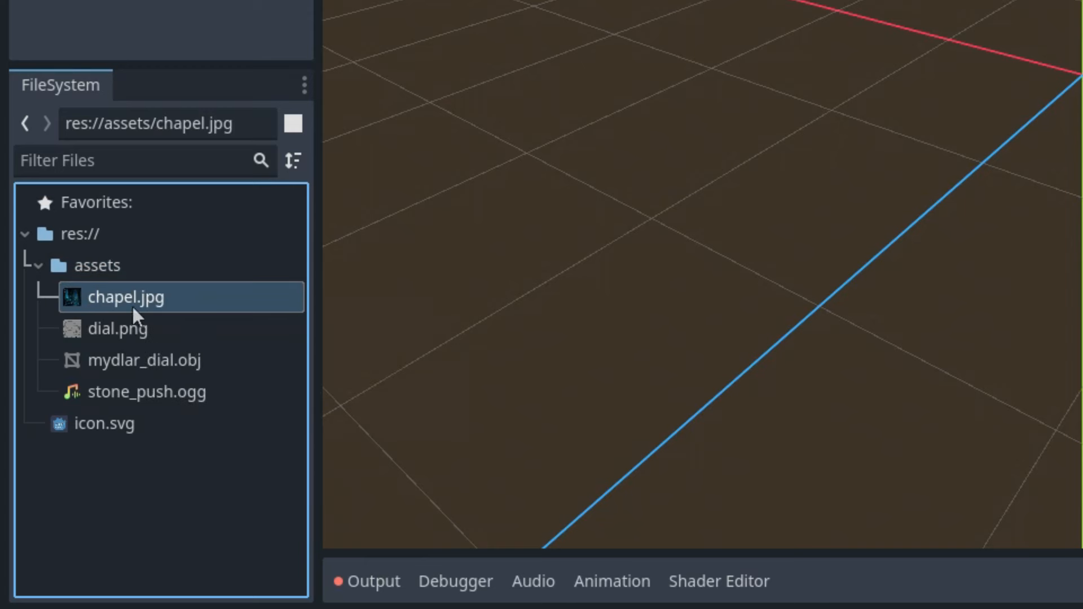
mouse_move(121, 325)
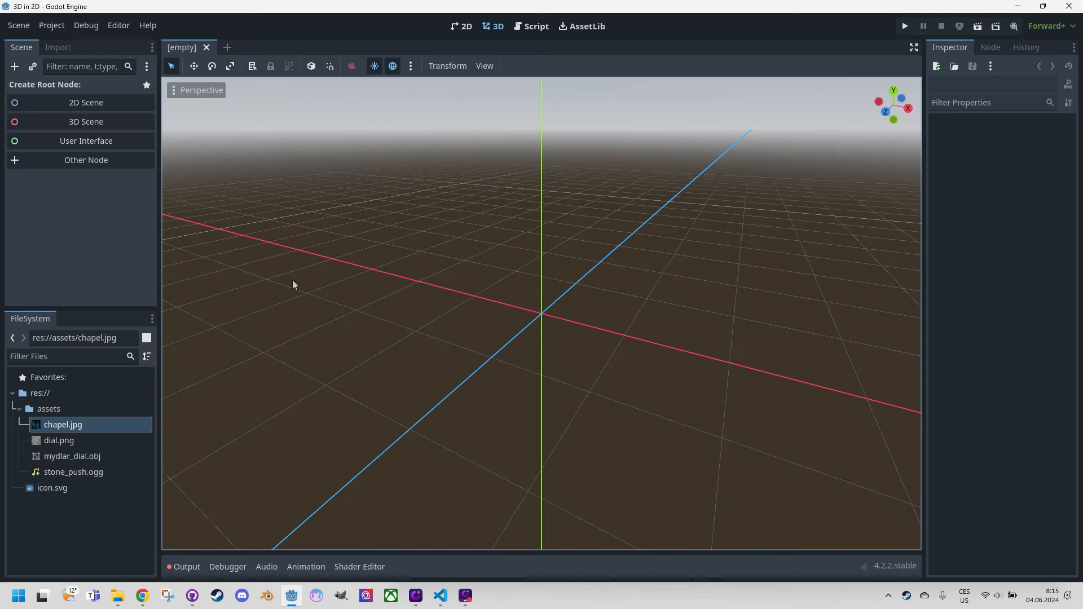
Set the project's window viewport width to 1920 and height to 1080 in the project settings
left_click(51, 25)
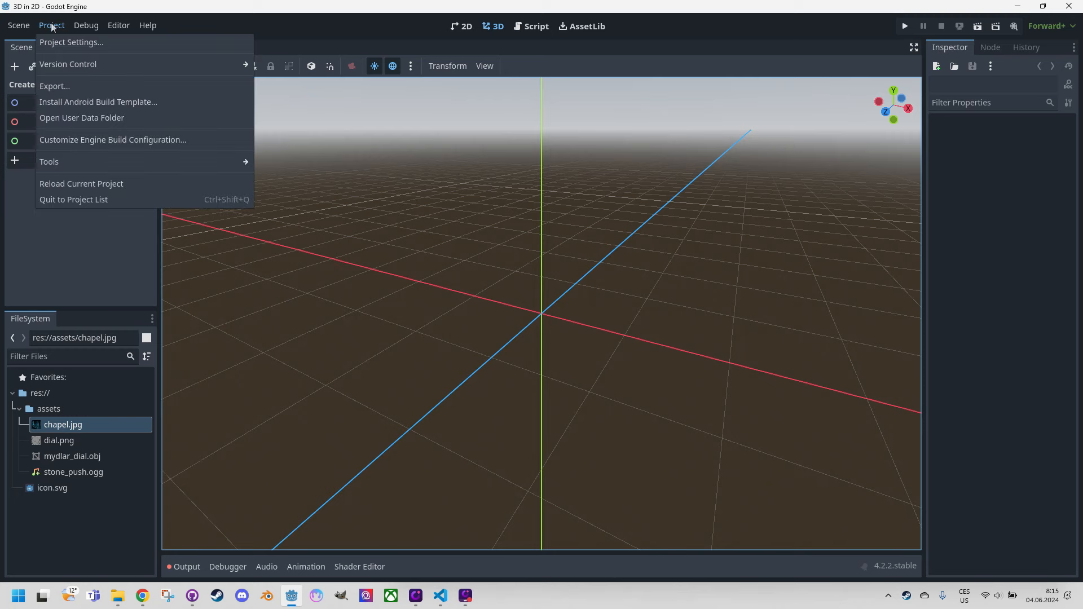
left_click(73, 40)
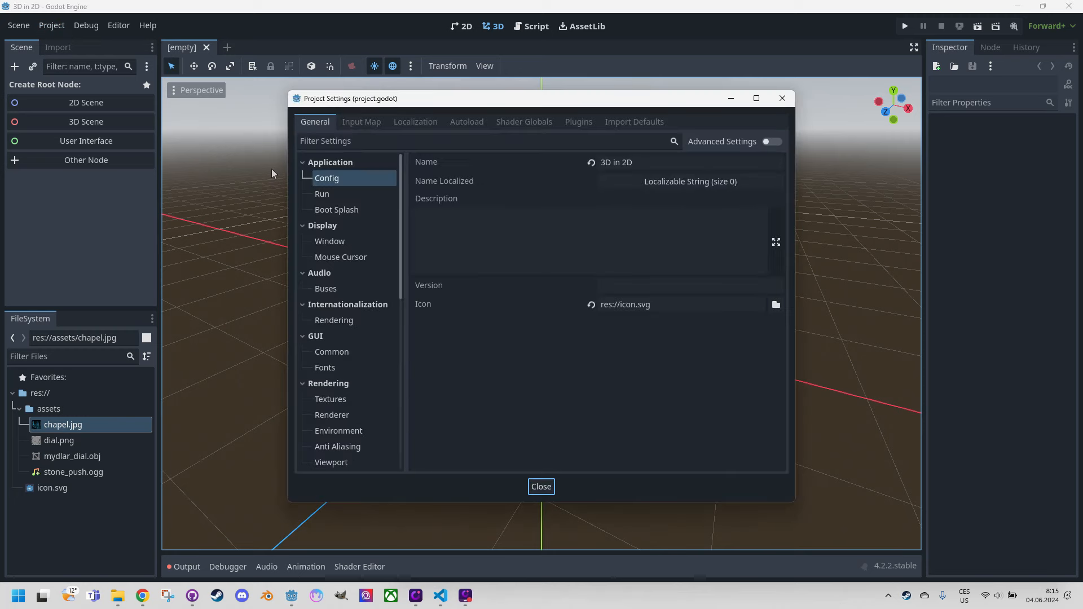
left_click(328, 242)
left_click(653, 176)
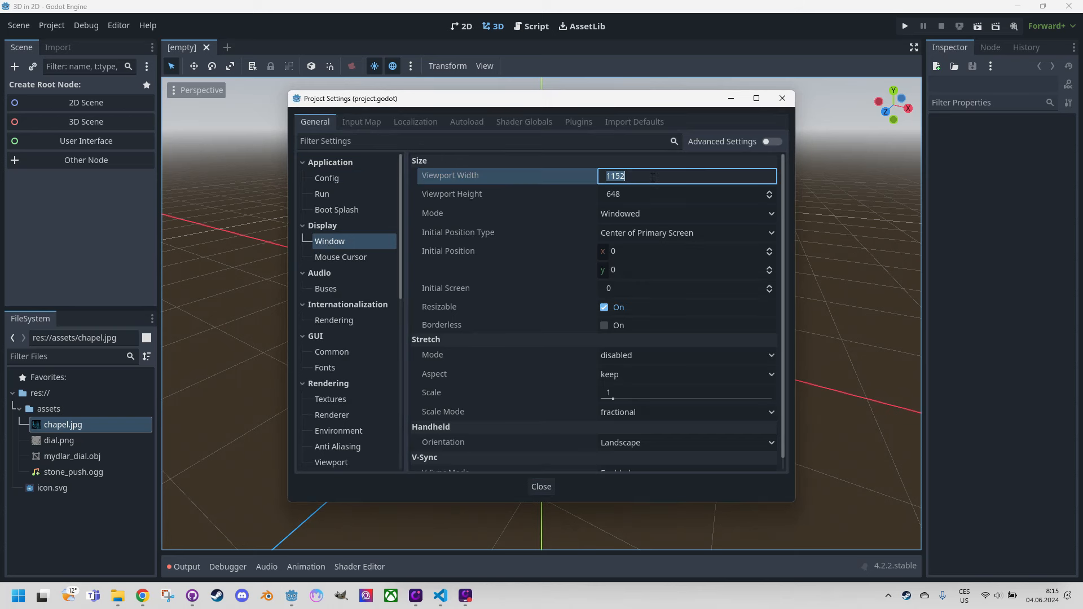
key("Down")
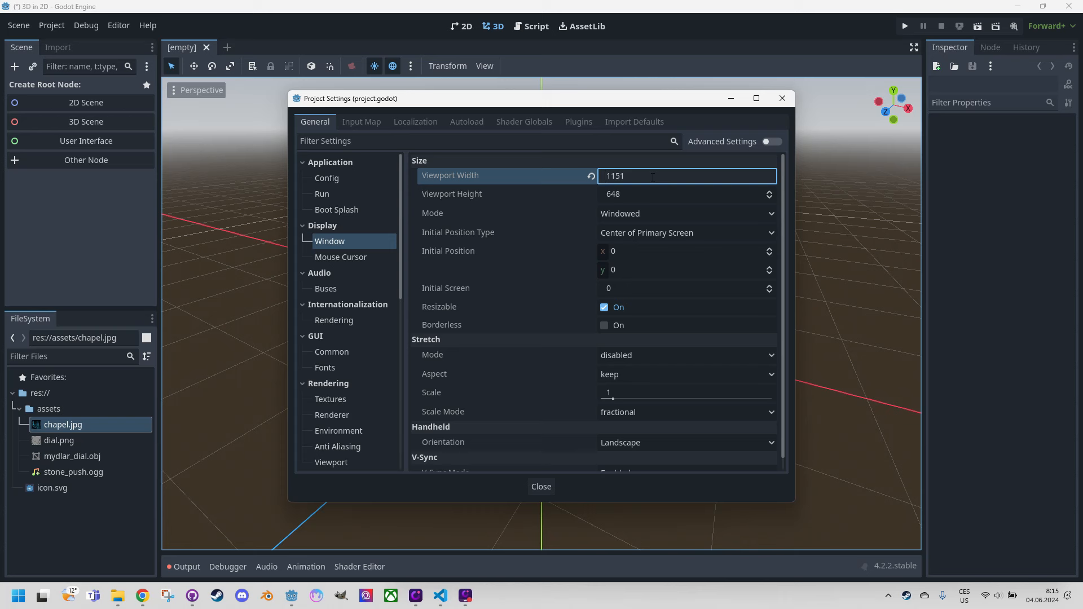
double_click(653, 178)
type("1920")
key("Tab")
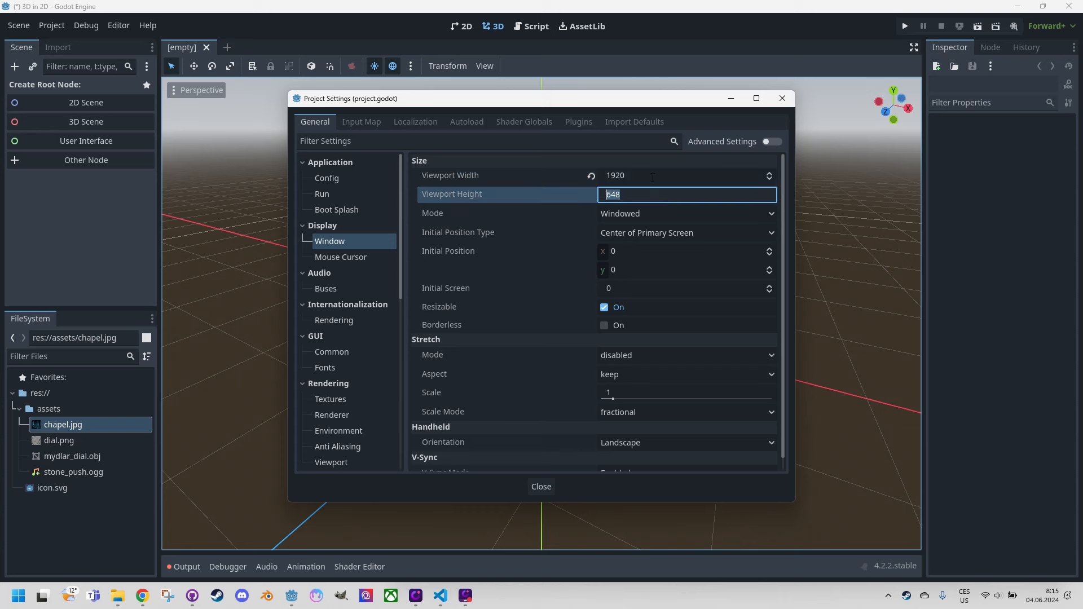
type("1080")
left_click(550, 486)
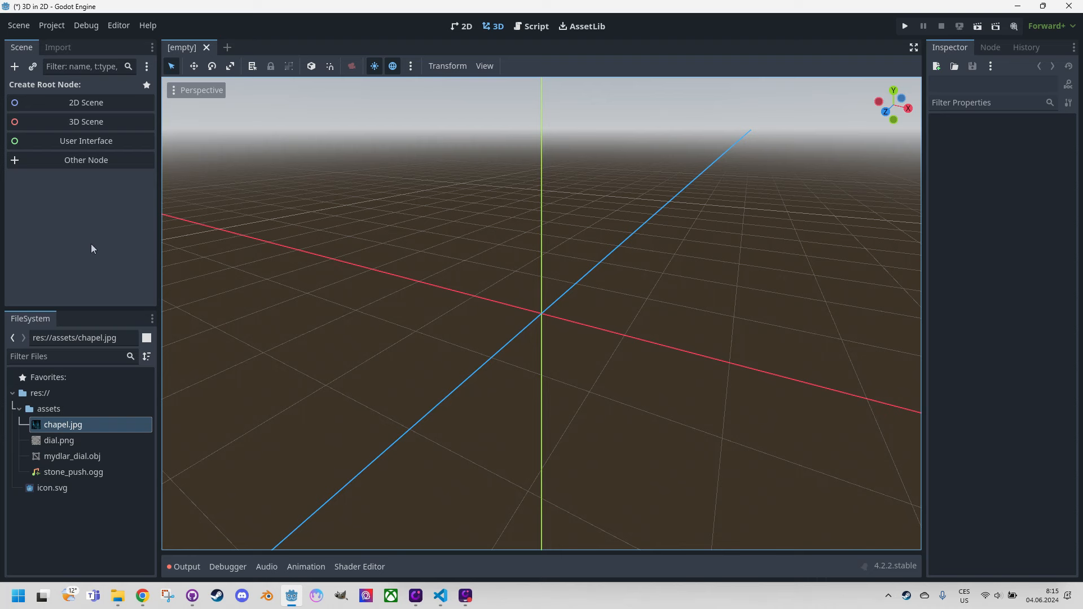
Create a 2D scene root and add chapel.jpg to it as a Chapel sprite
left_click(82, 103)
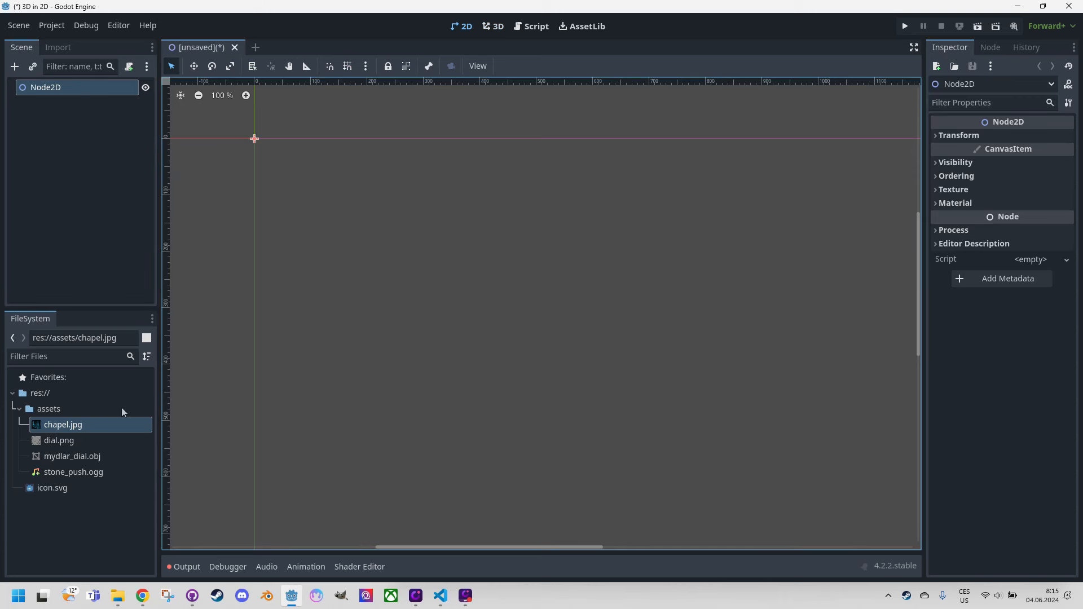
mouse_move(37, 429)
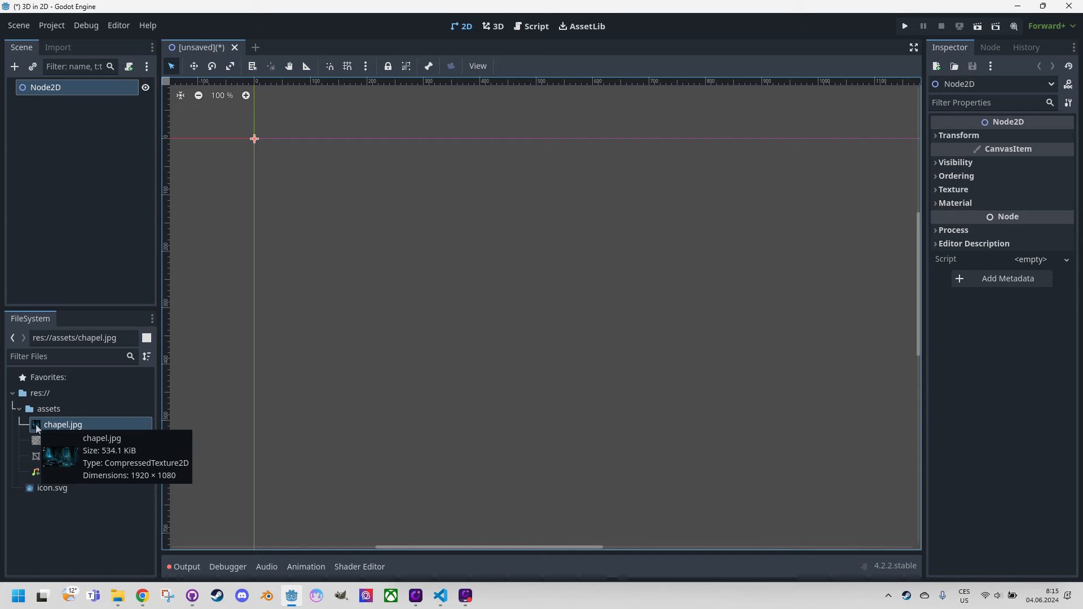
left_click_drag(37, 428, 606, 305)
left_click(73, 103)
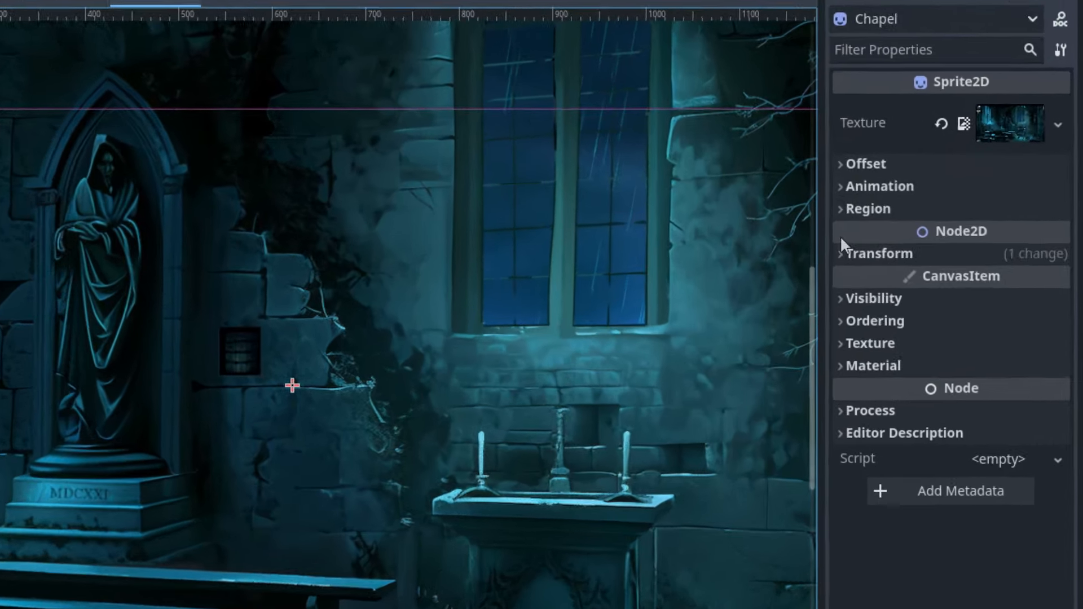
Reset the Chapel sprite's position to 0, 0 and disable its Centered offset option
left_click(845, 254)
left_click(947, 278)
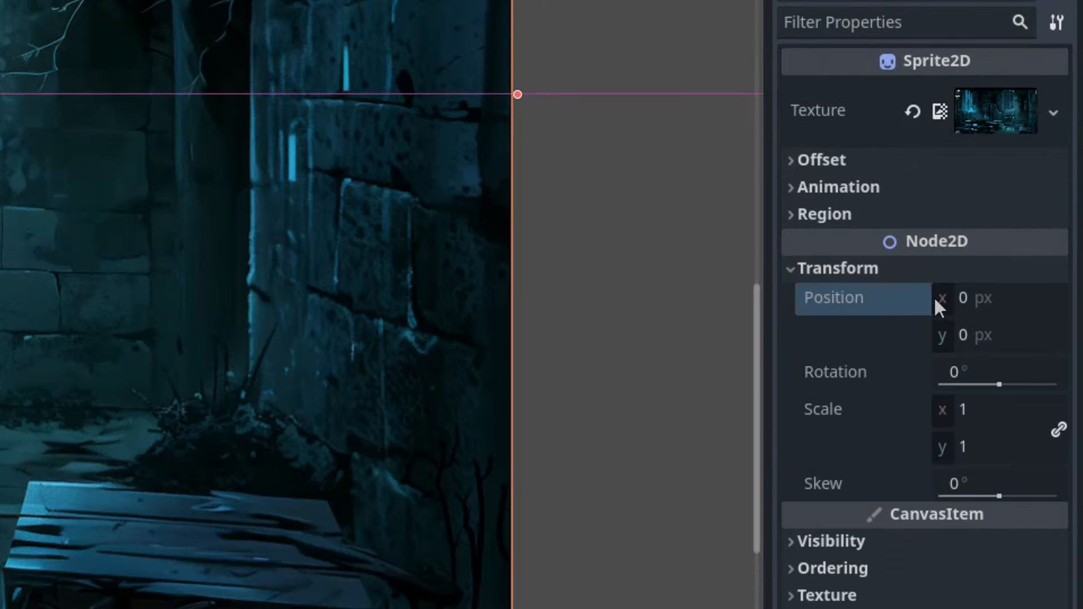
left_click(792, 162)
left_click(939, 191)
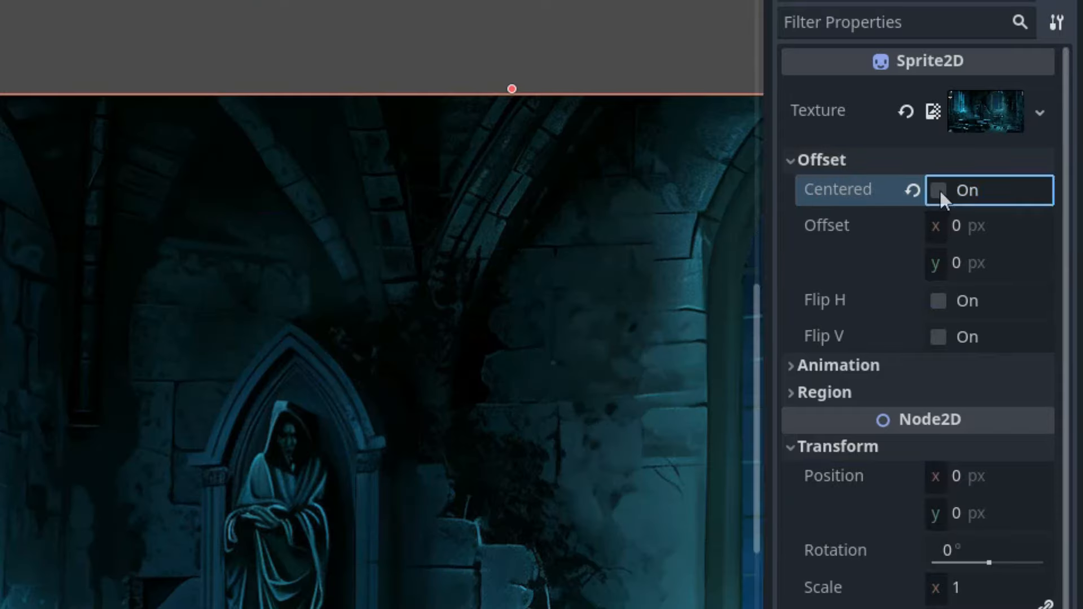
scroll(195, 384, "down", 3)
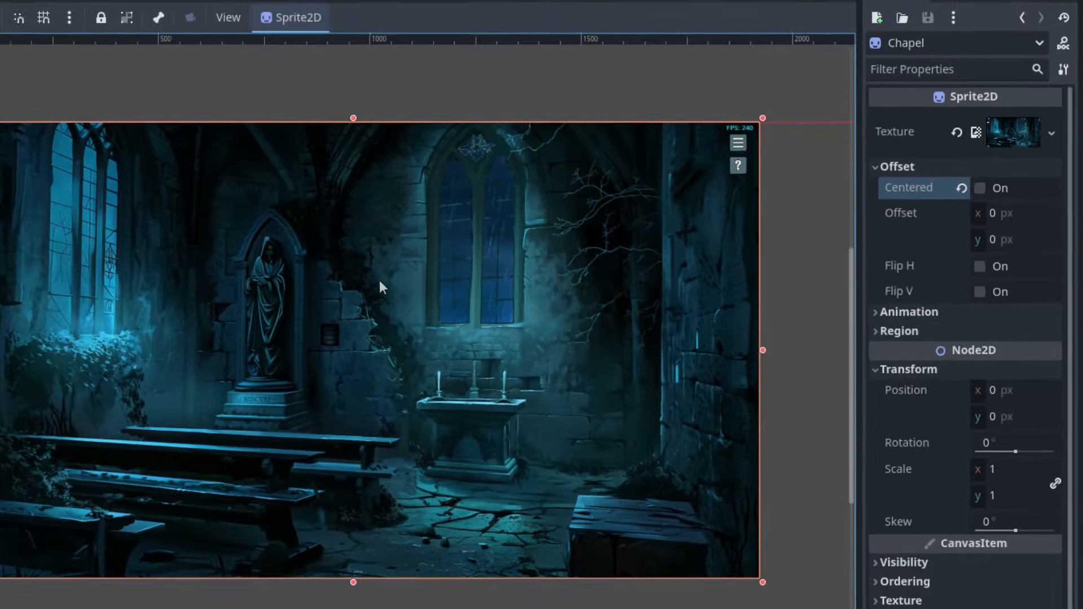
scroll(381, 286, "up", 3)
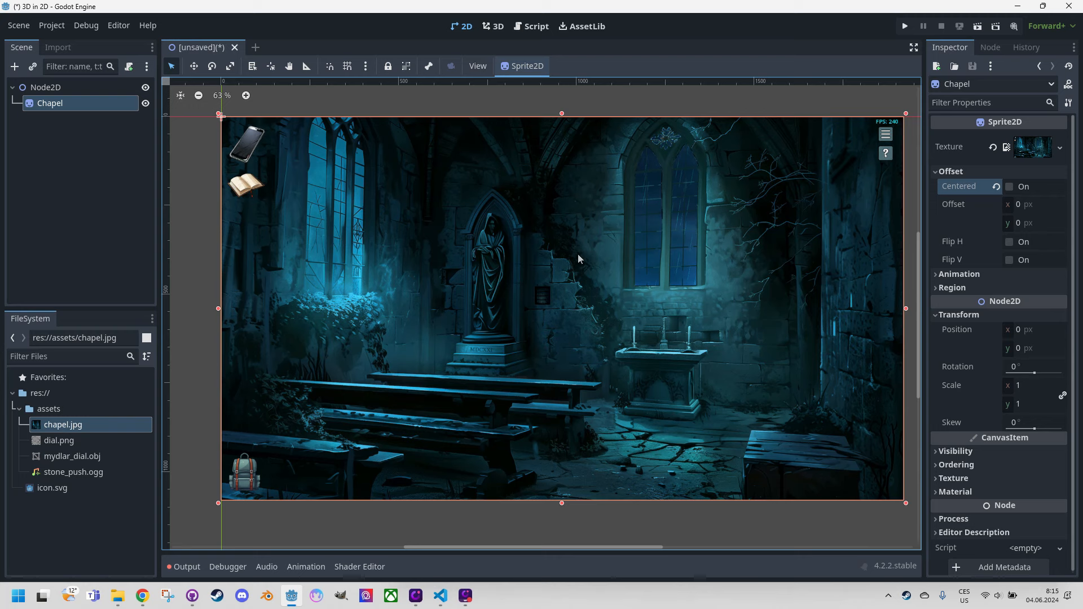
Save the scene as node_2d.tscn in the project root
key("ctrl+s")
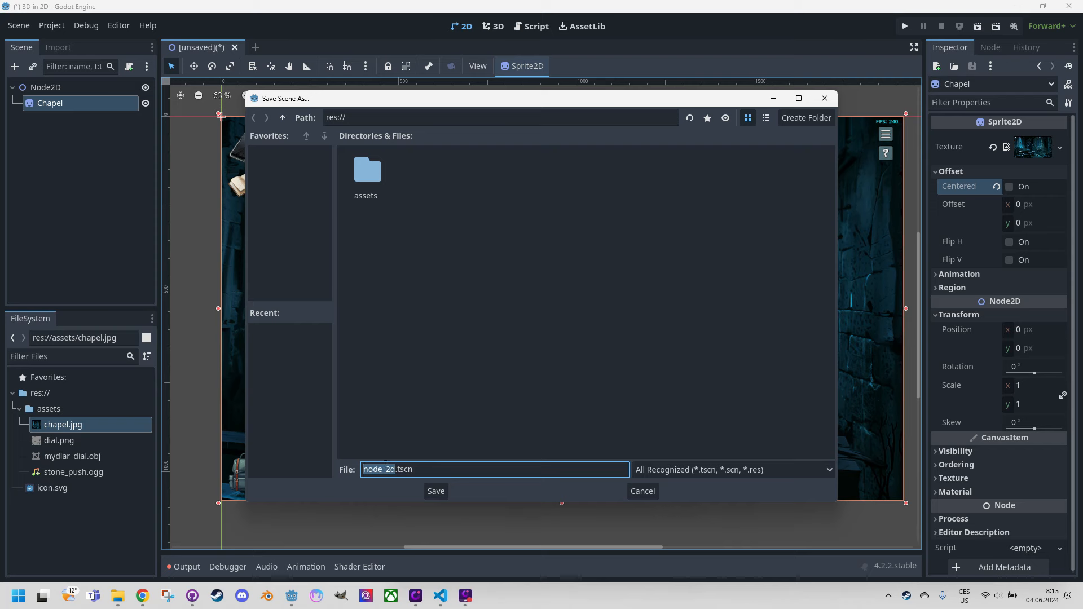
left_click(436, 490)
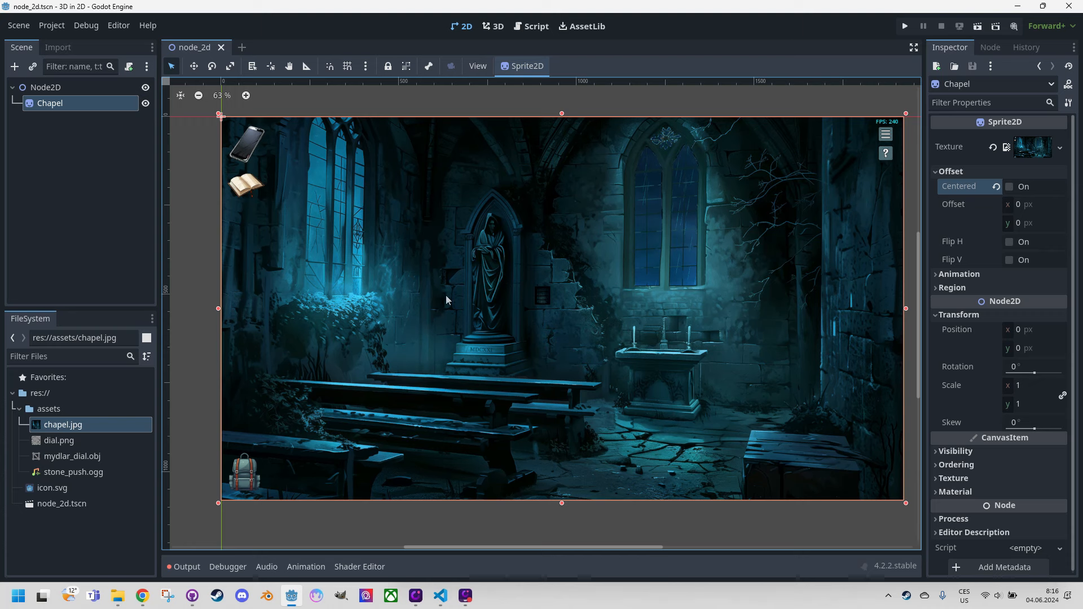
Attach a new GDScript, node_2d.gd, to the Node2D root using the default node template
left_click(67, 87)
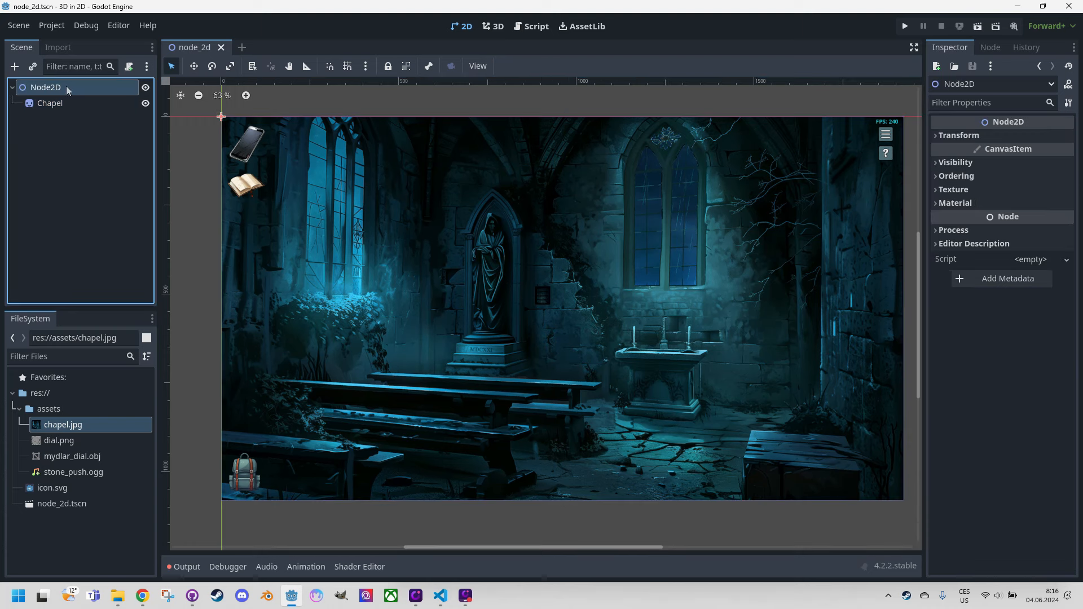
left_click(130, 67)
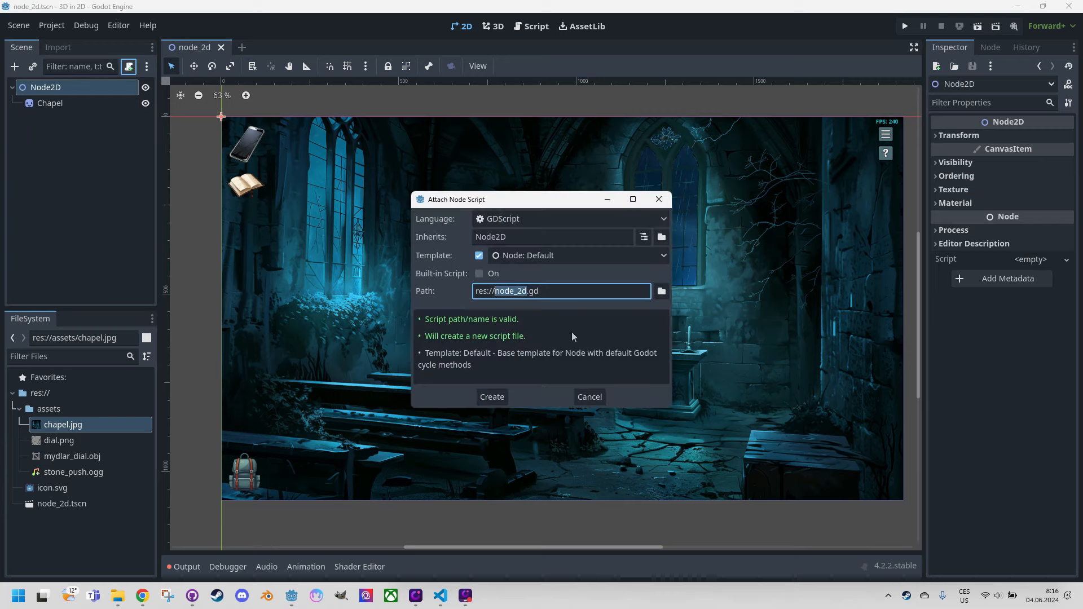
left_click(492, 397)
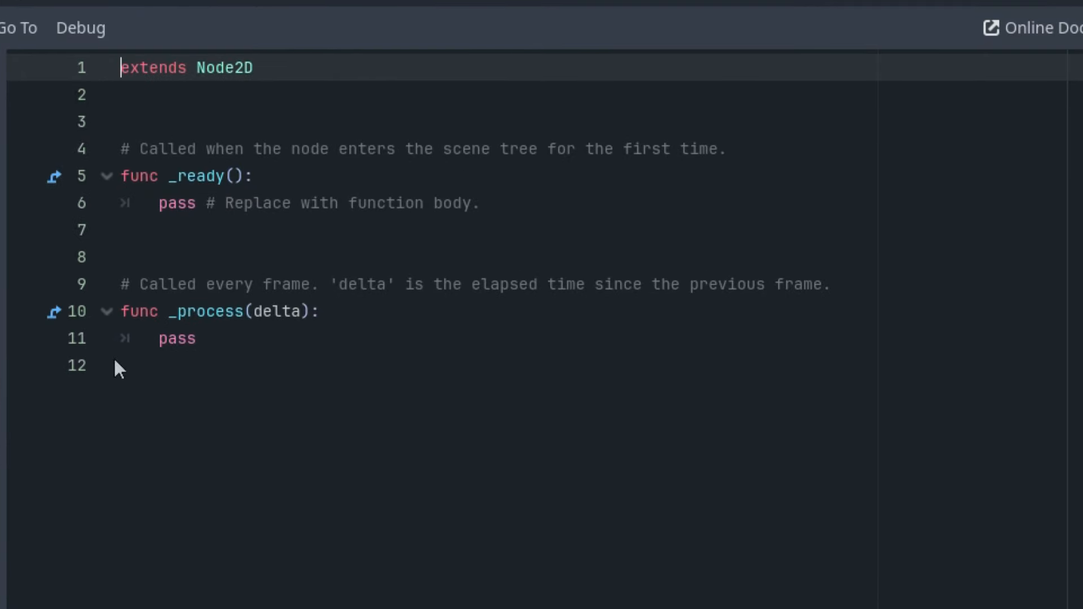
Replace the template functions and comments in the script with an _unhandled_input(event) function
left_click(124, 148)
left_click_drag(123, 148, 113, 459)
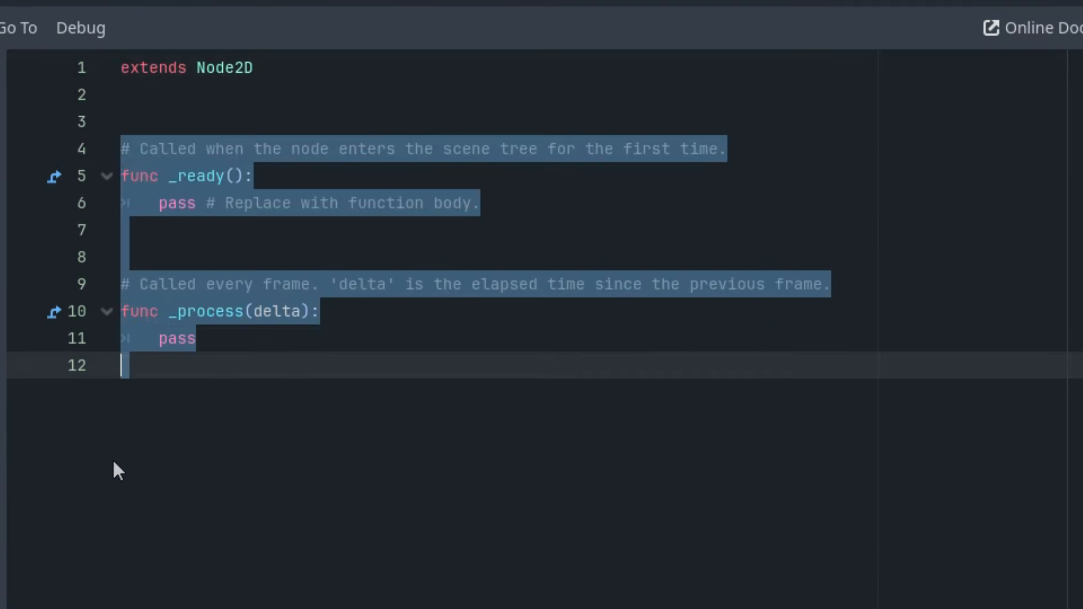
key("BackSpace")
type("func ")
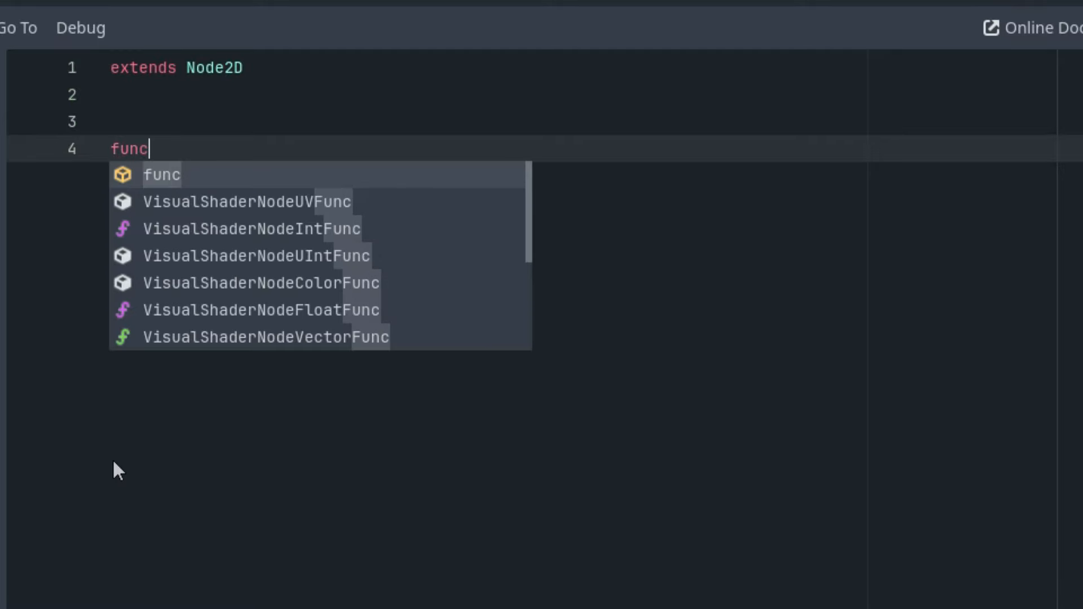
type("_i")
key("BackSpace")
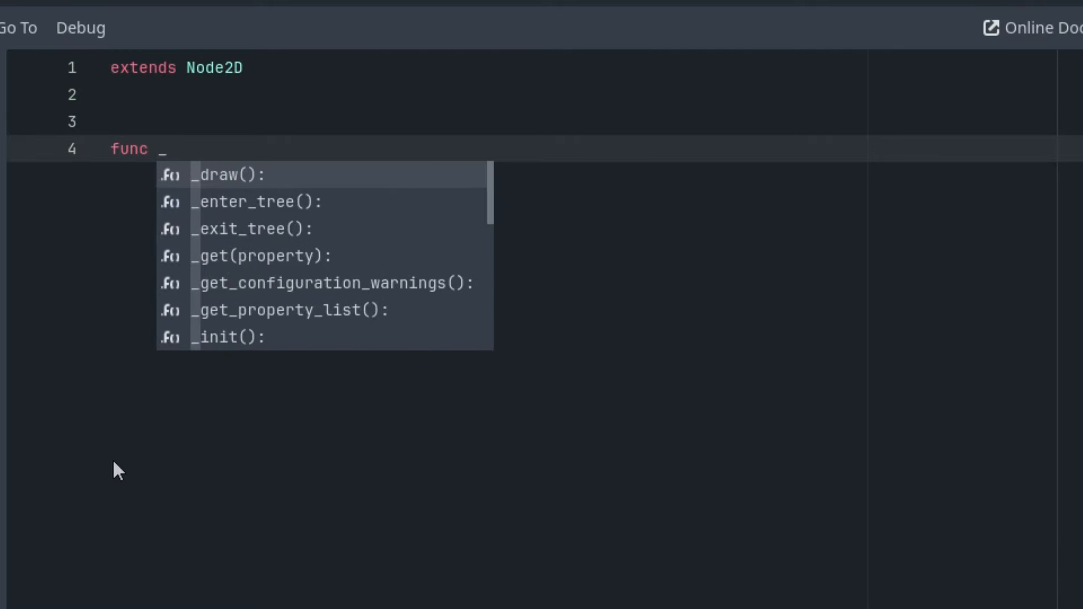
type("un")
key("Return")
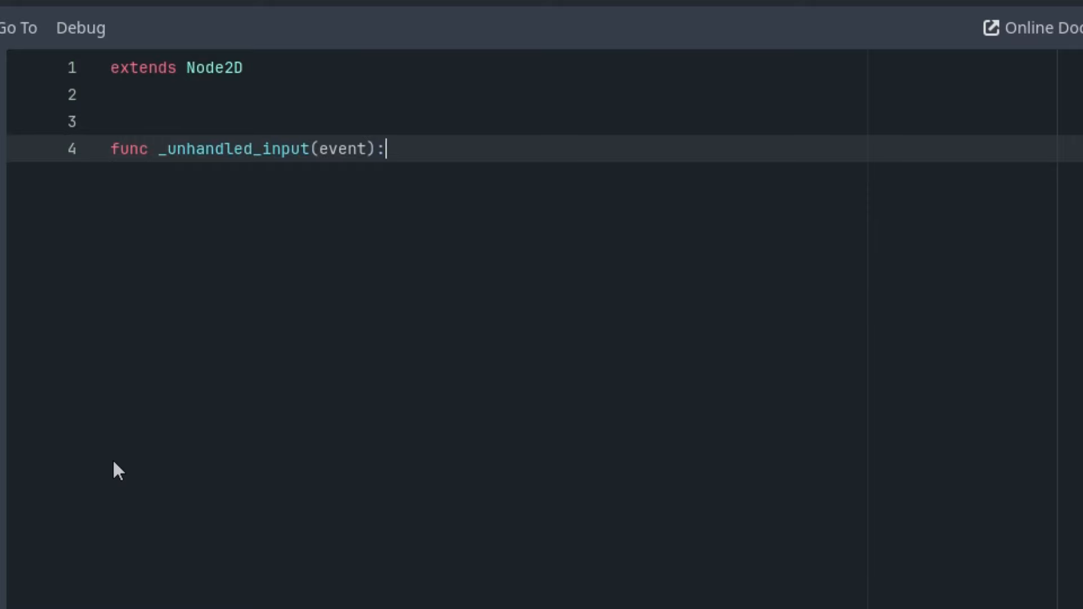
key("Return")
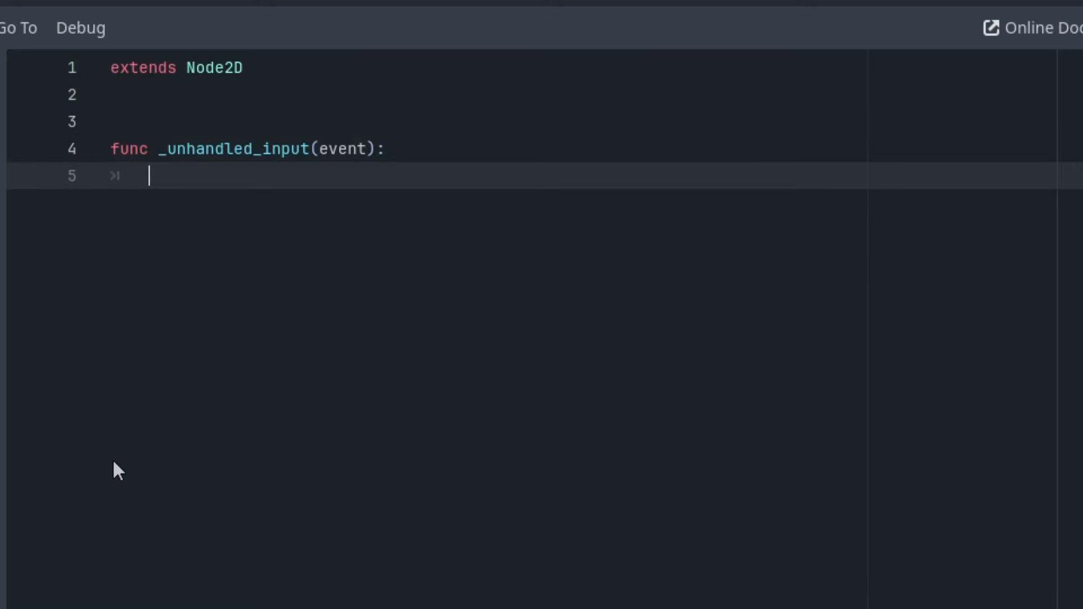
Add the condition if Input.is_action_just_pressed("ui_cancel"): inside the _unhandled_input function
type("if ")
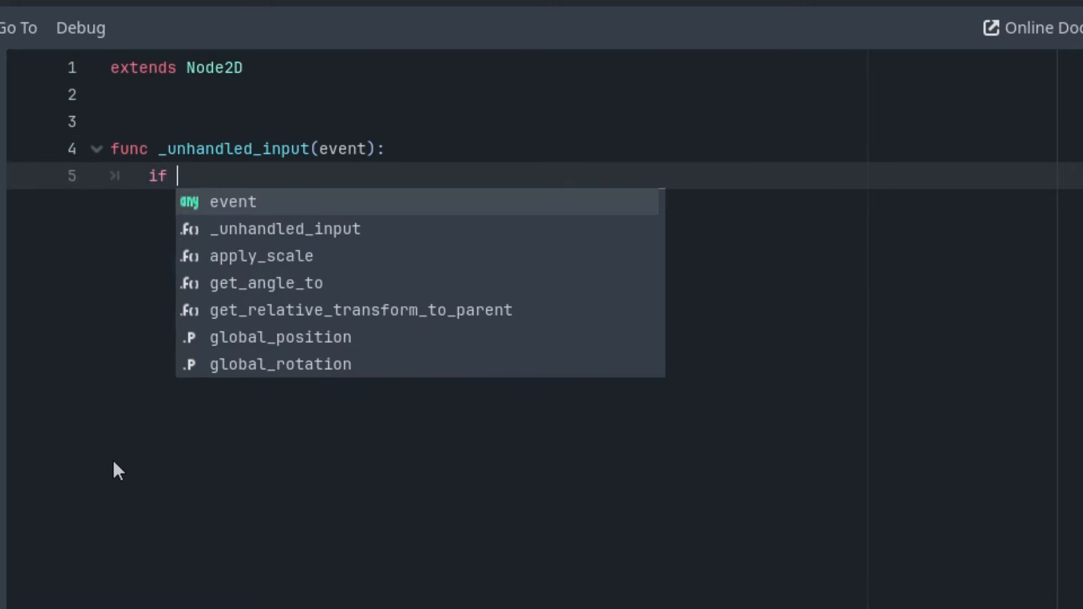
type("In")
key("Return")
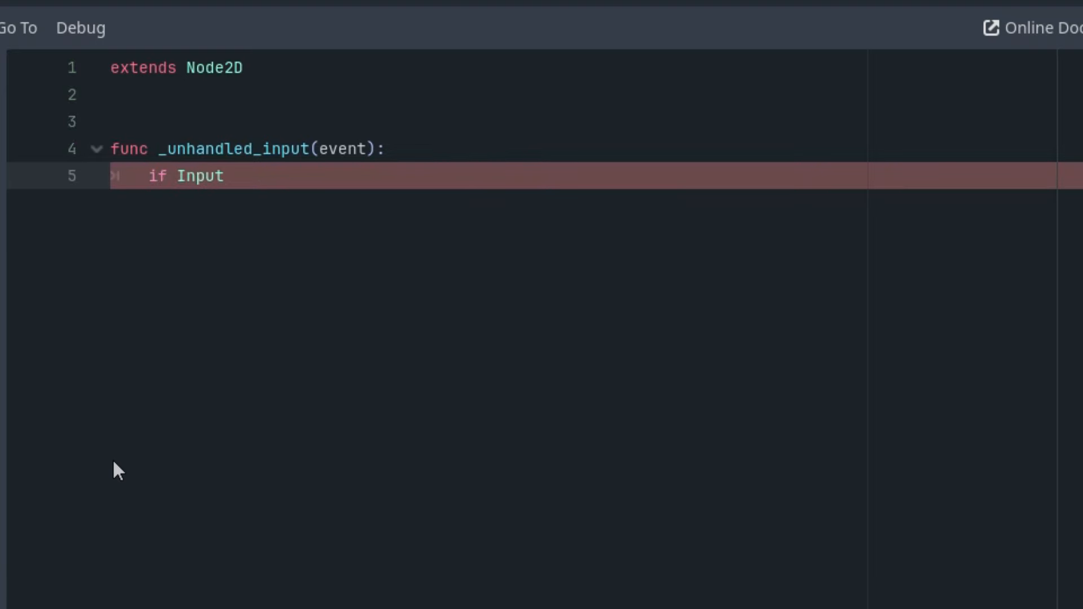
type(".is")
key("Return")
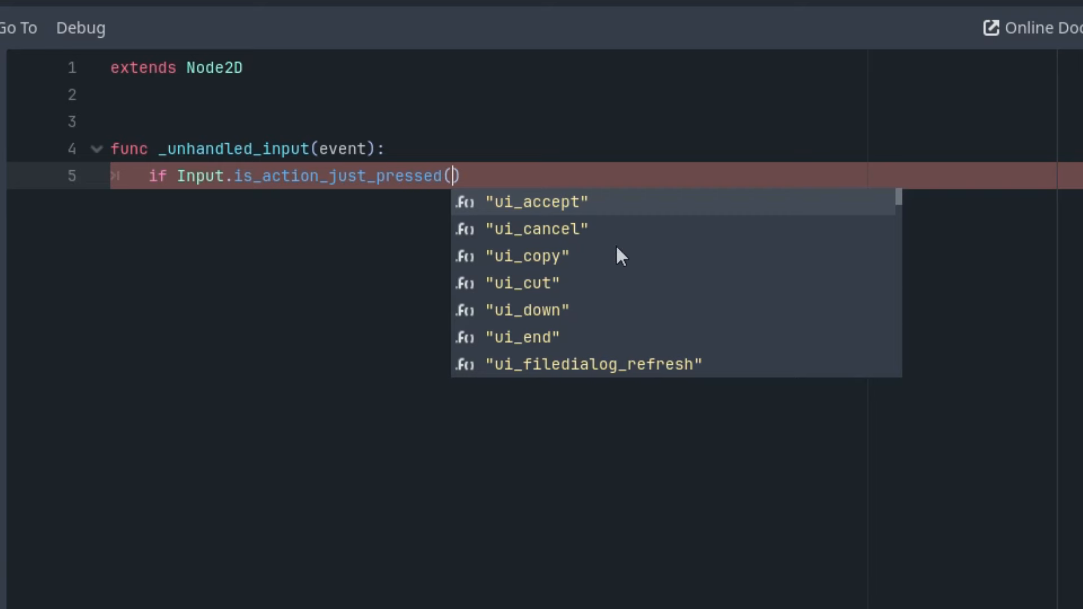
left_click(571, 229)
left_click(587, 182)
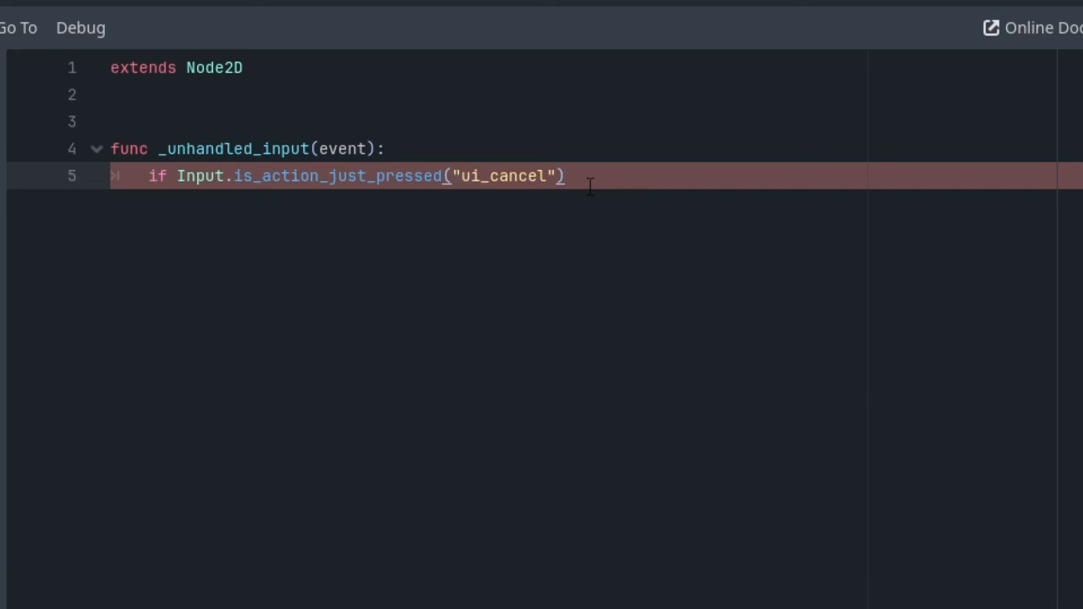
type(":")
key("Return")
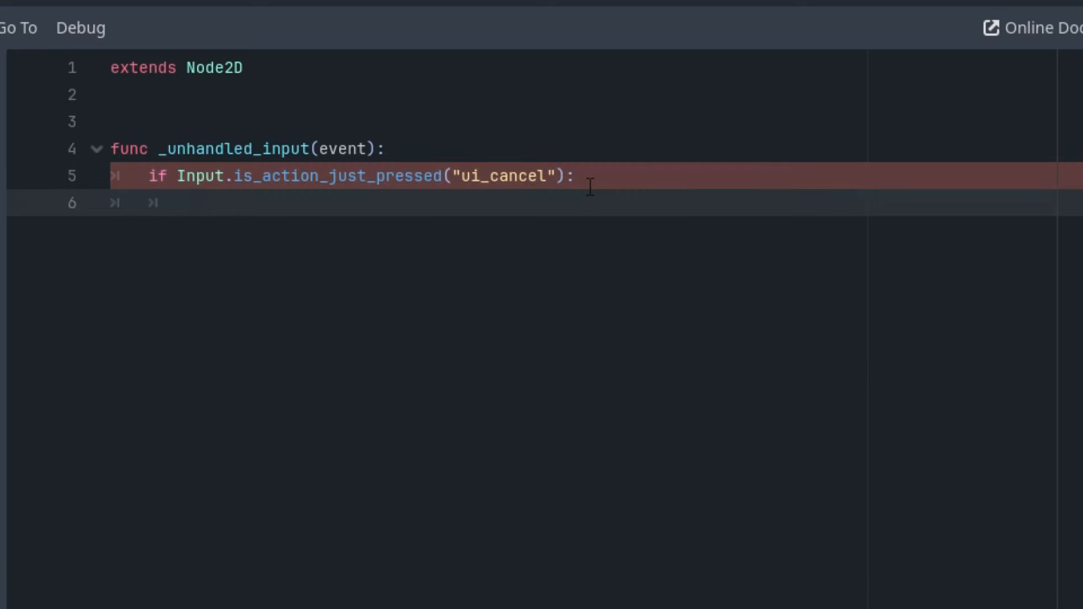
Call get_tree().quit() inside the ui_cancel condition and end the function with an unindented empty line
type("get_")
type("tr")
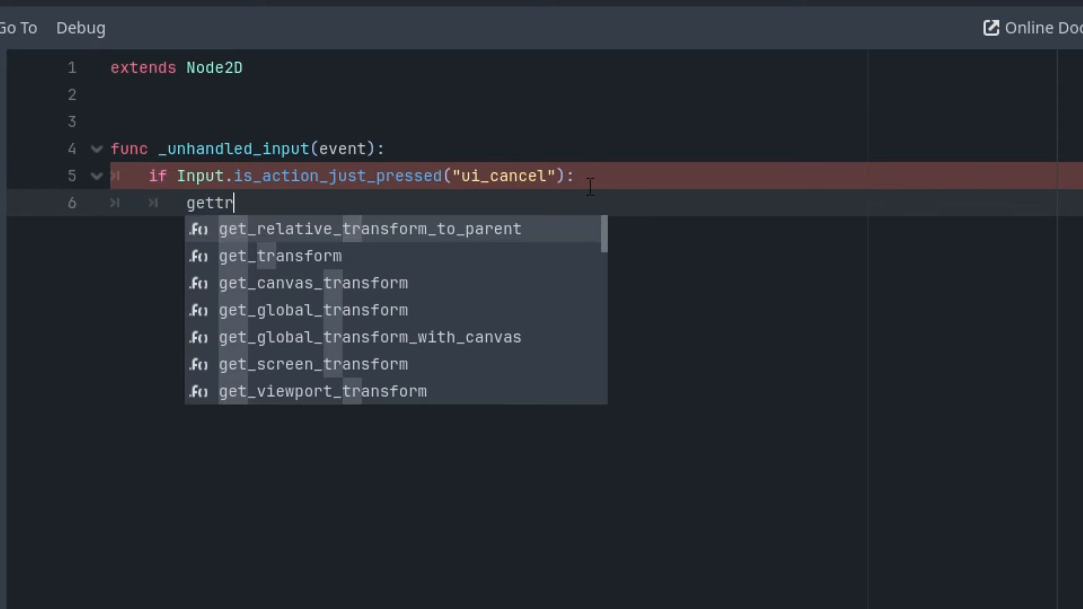
type("e")
key("Return")
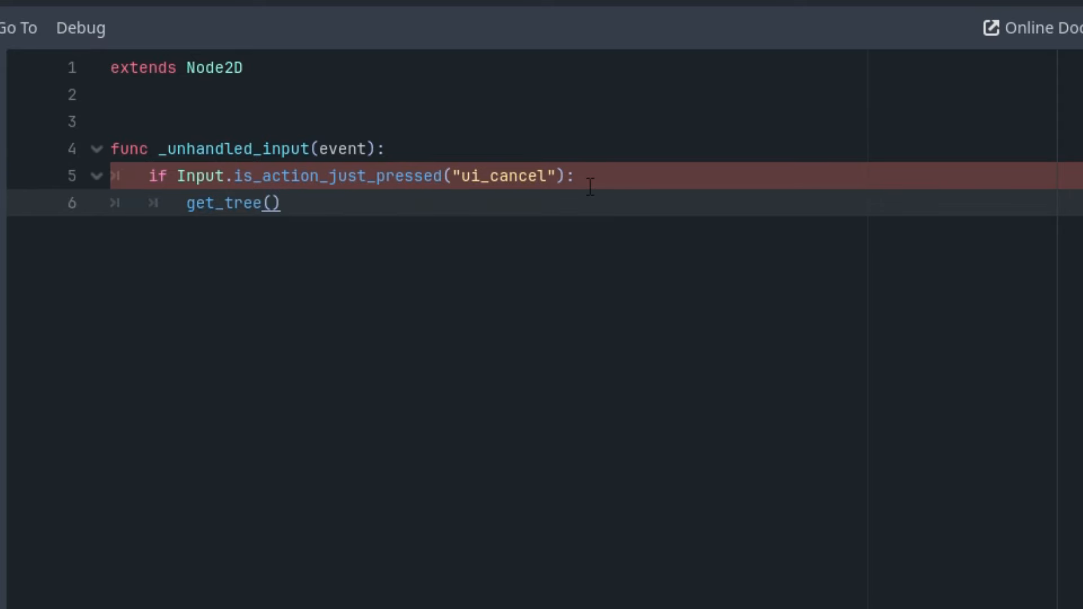
type(".qu")
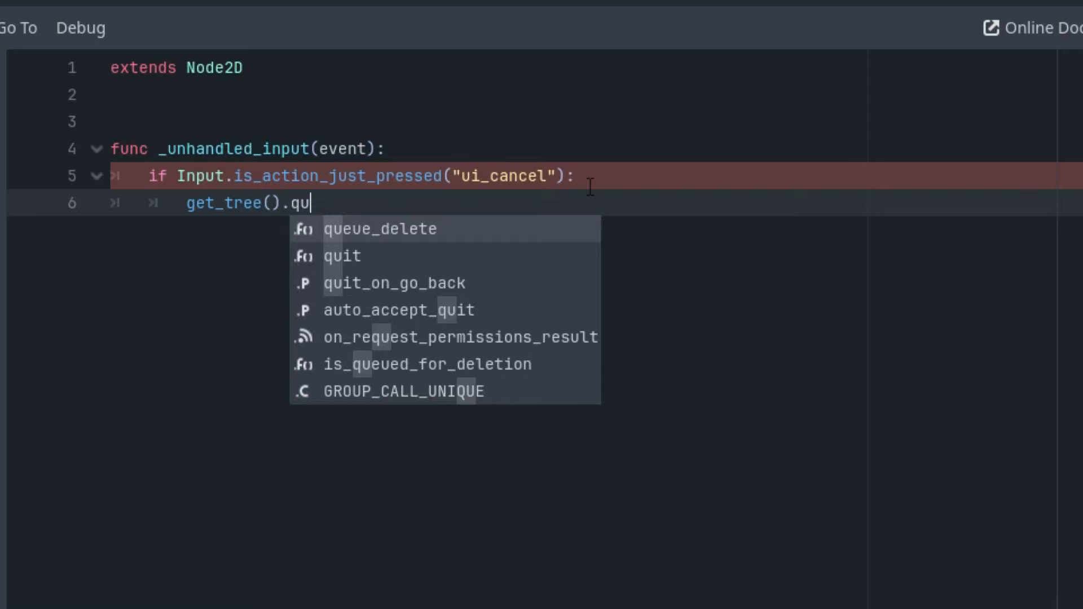
key("Down")
key("Return")
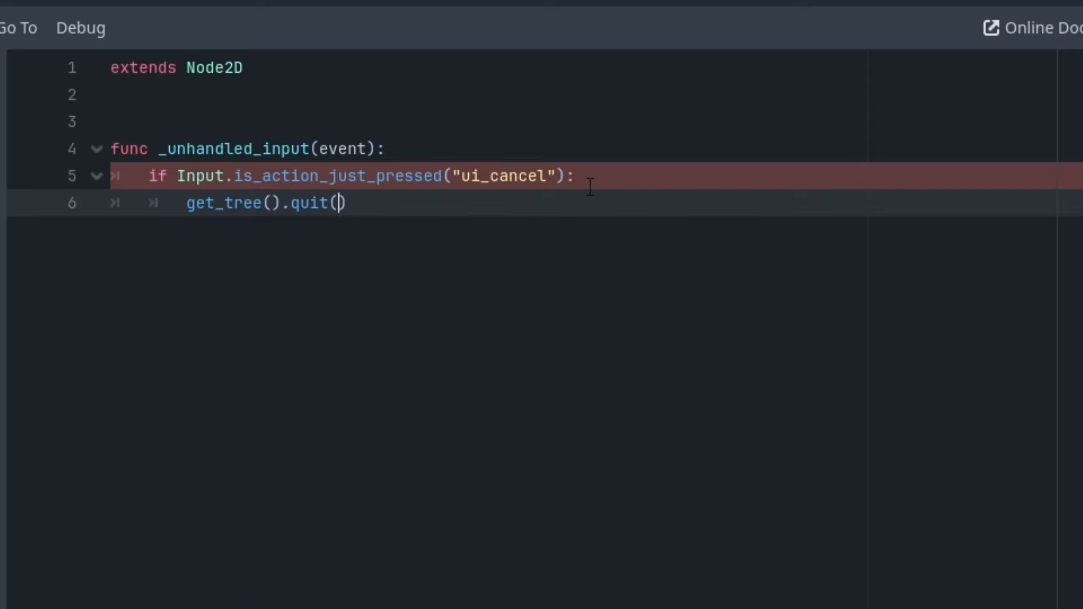
key("Right")
key("Return")
key("BackSpace")
key("BackSpace")
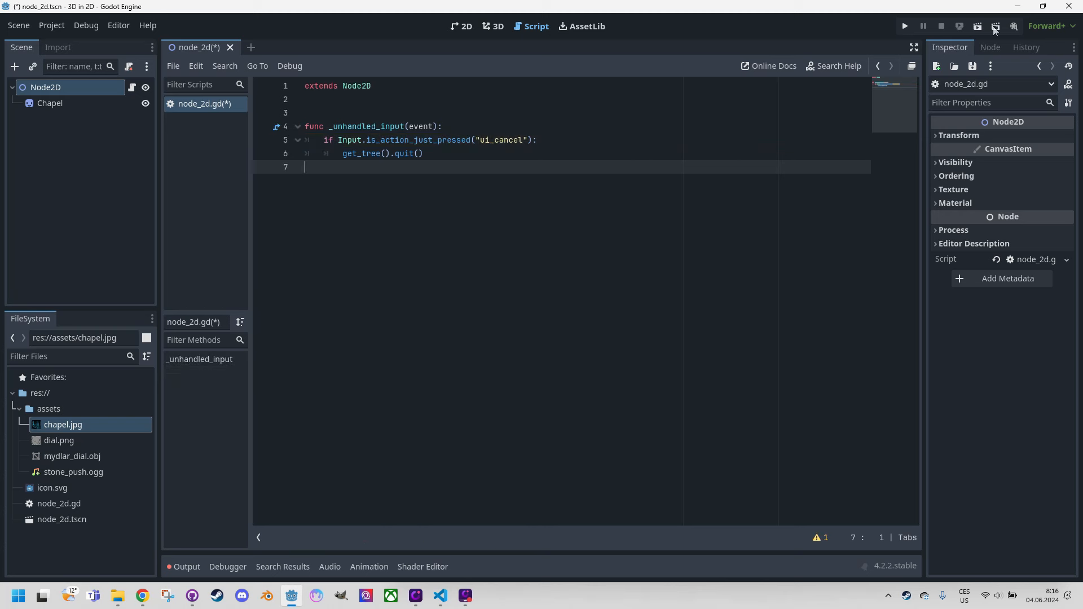
Run the project to check the chapel background and exit it through the cancel action
left_click(905, 27)
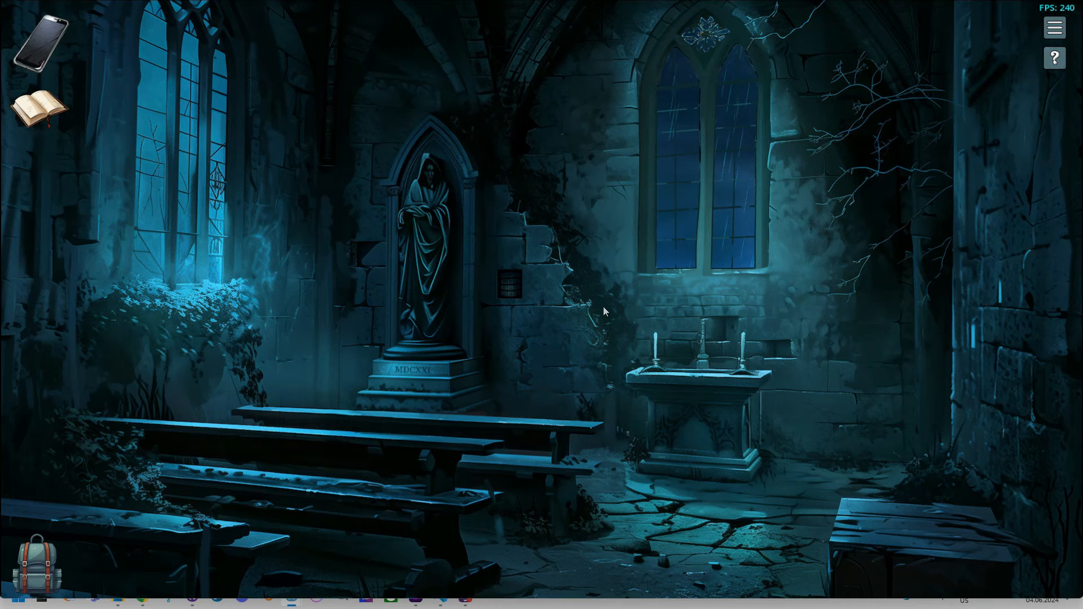
key("Escape")
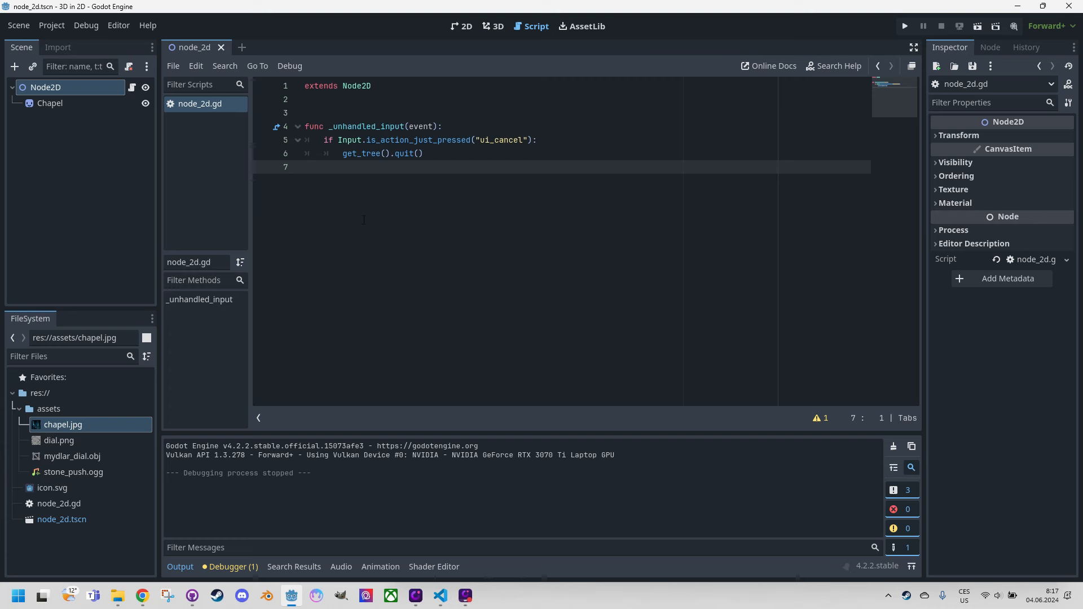
Add a CanvasLayer node as a child of the Node2D root
right_click(52, 89)
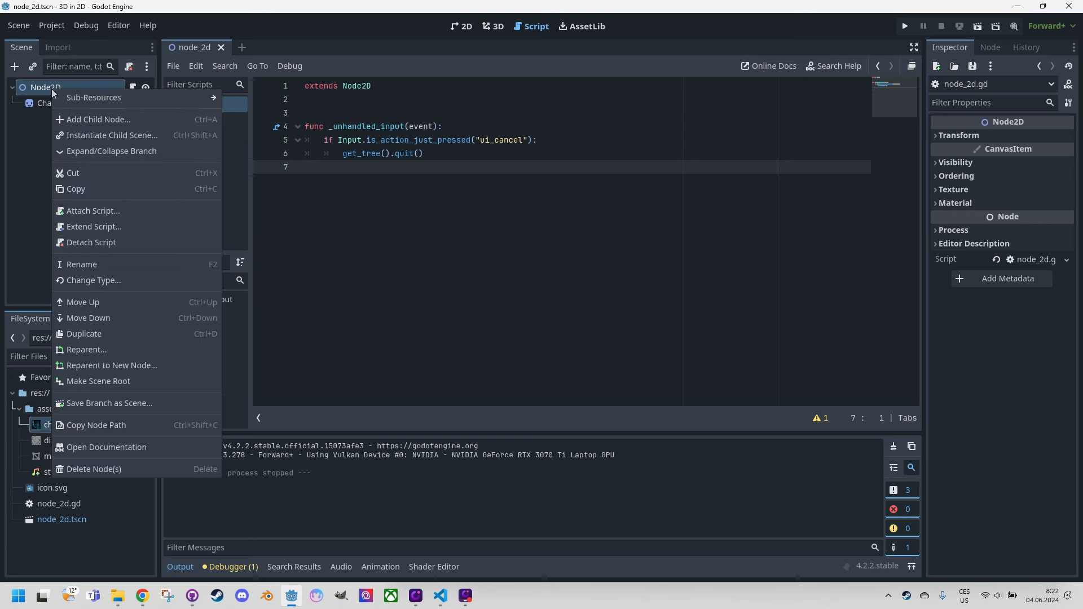
left_click(93, 119)
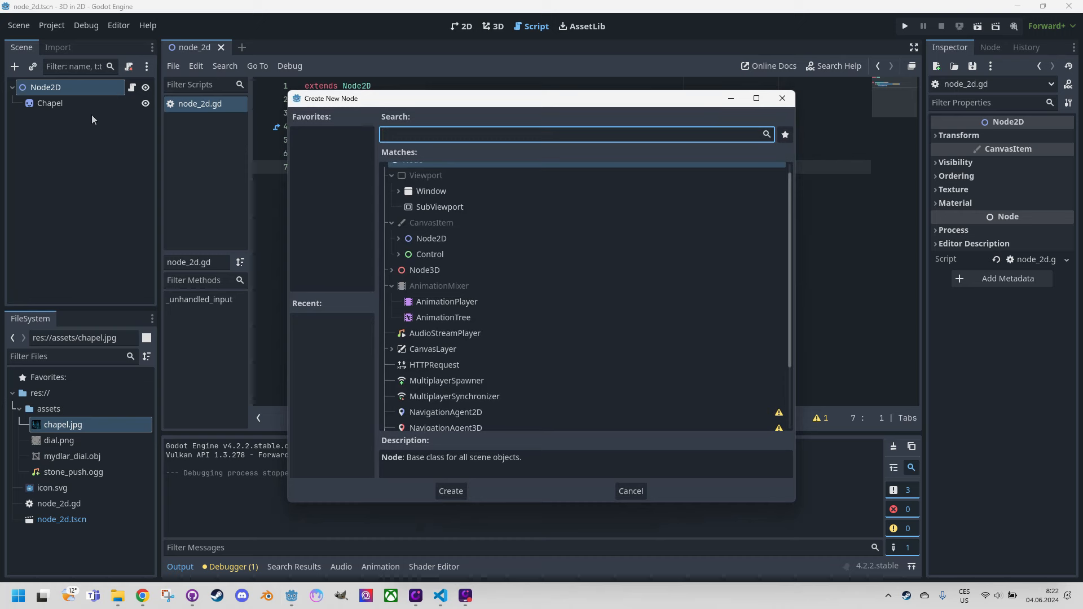
type("can")
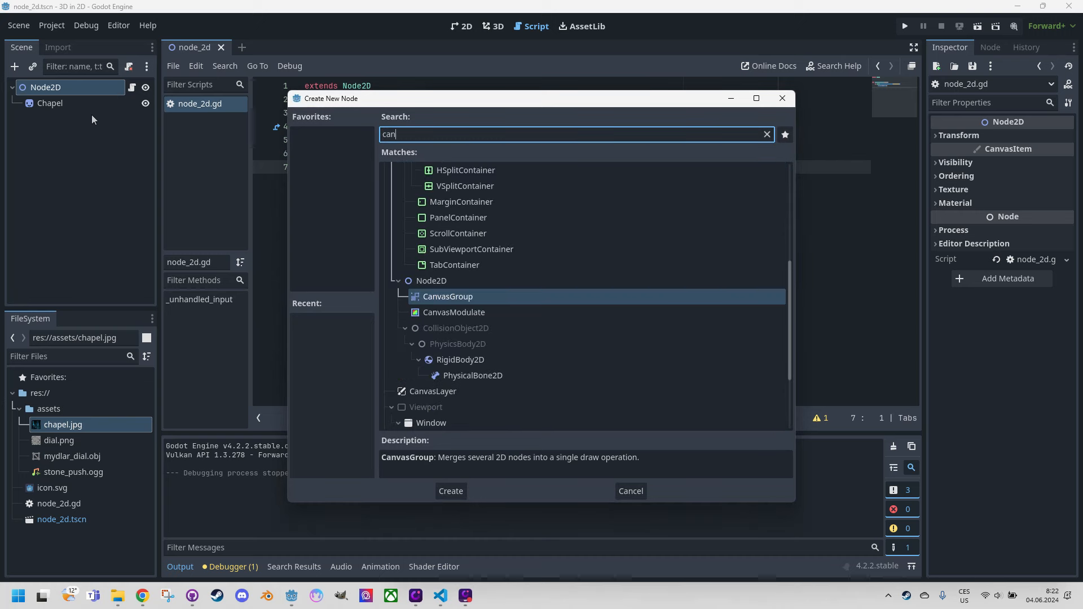
type("v")
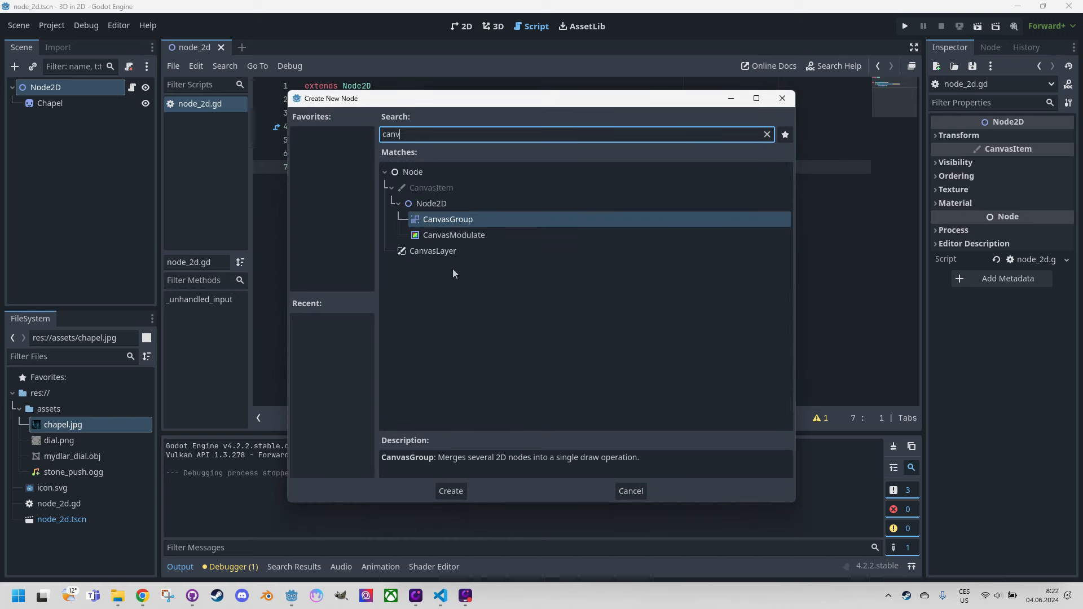
double_click(432, 251)
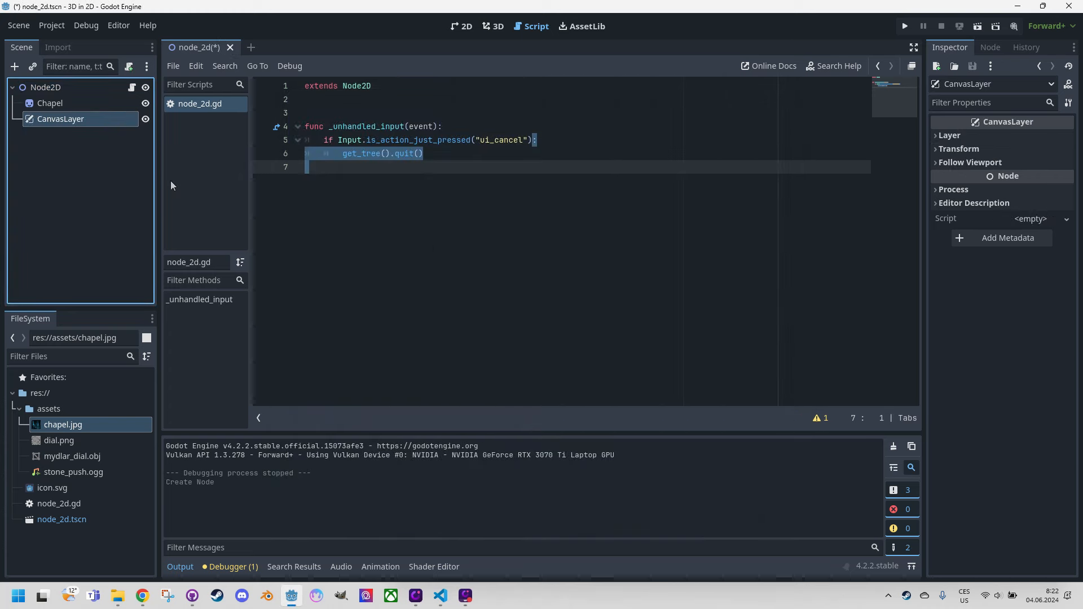
Add a Panel node as a child of the CanvasLayer
right_click(59, 120)
left_click(78, 127)
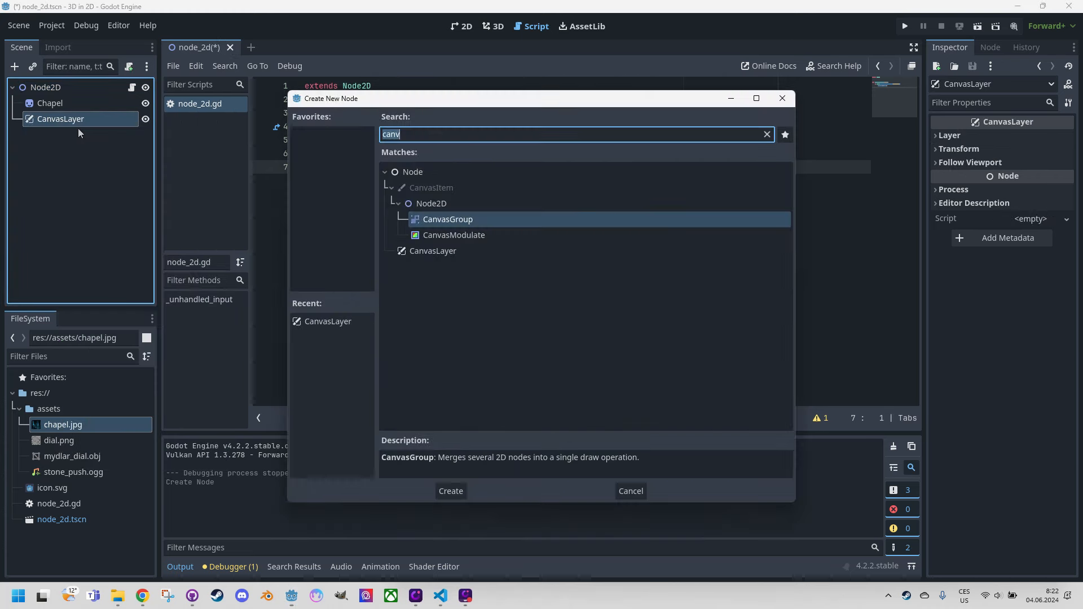
type("pabe")
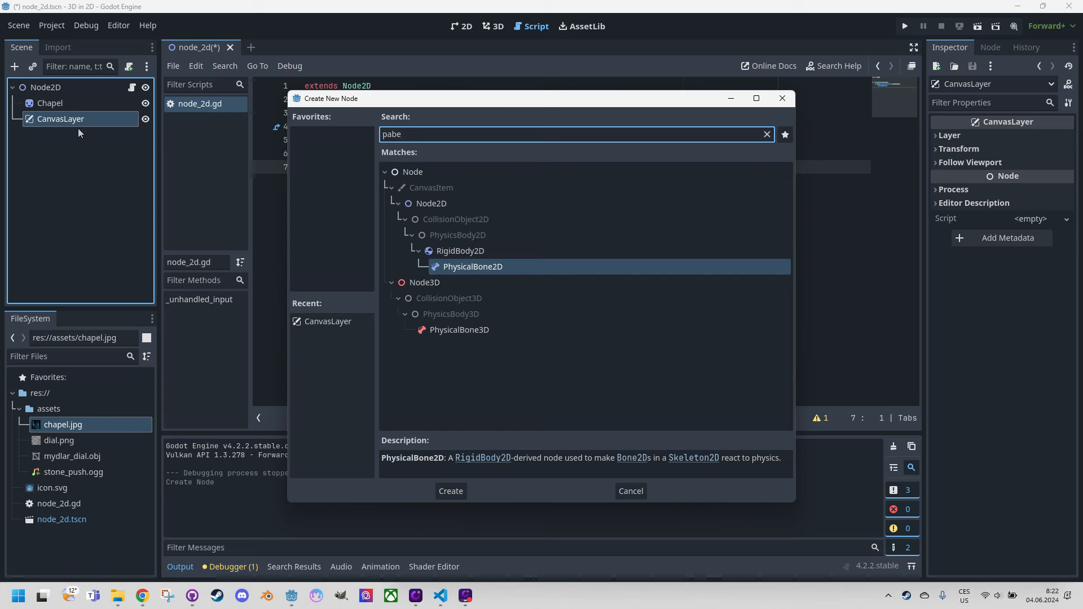
key("BackSpace")
key("BackSpace")
type("nel")
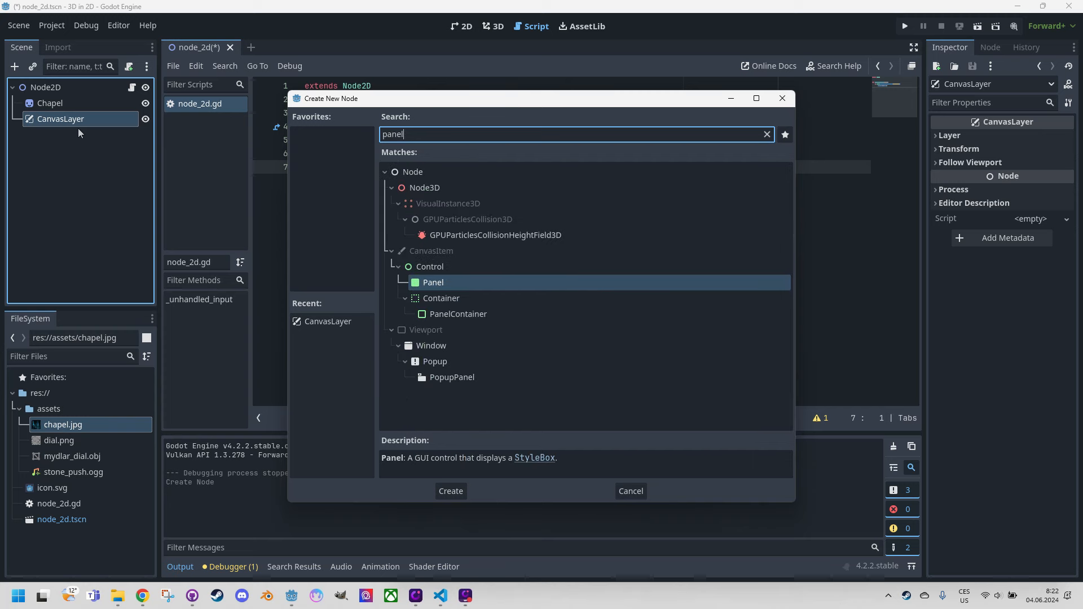
double_click(492, 280)
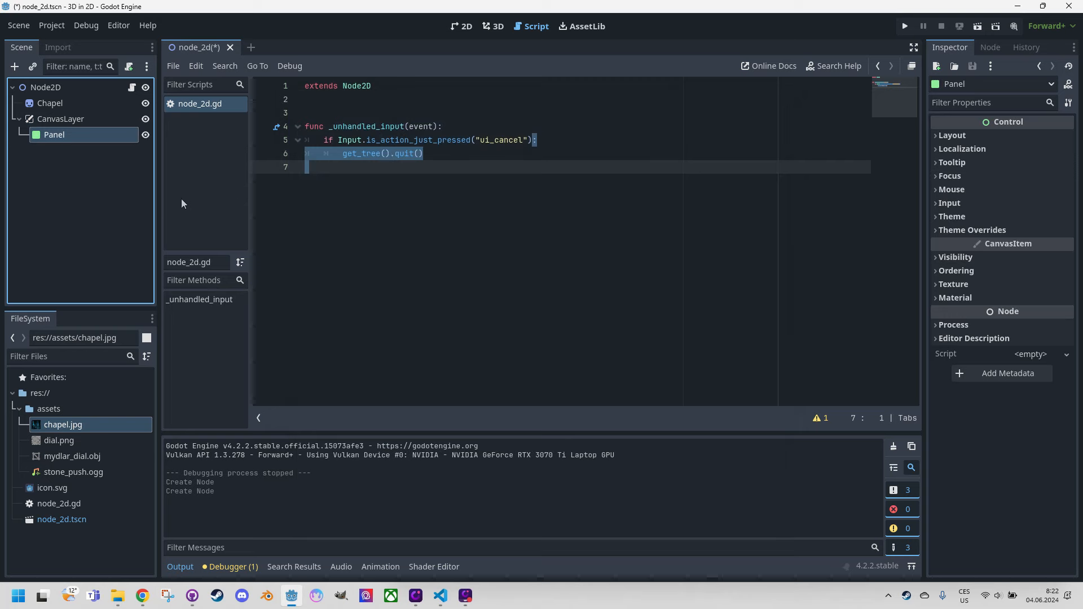
In the 2D view, set the Panel's size to 624 by 793 px
left_click(462, 26)
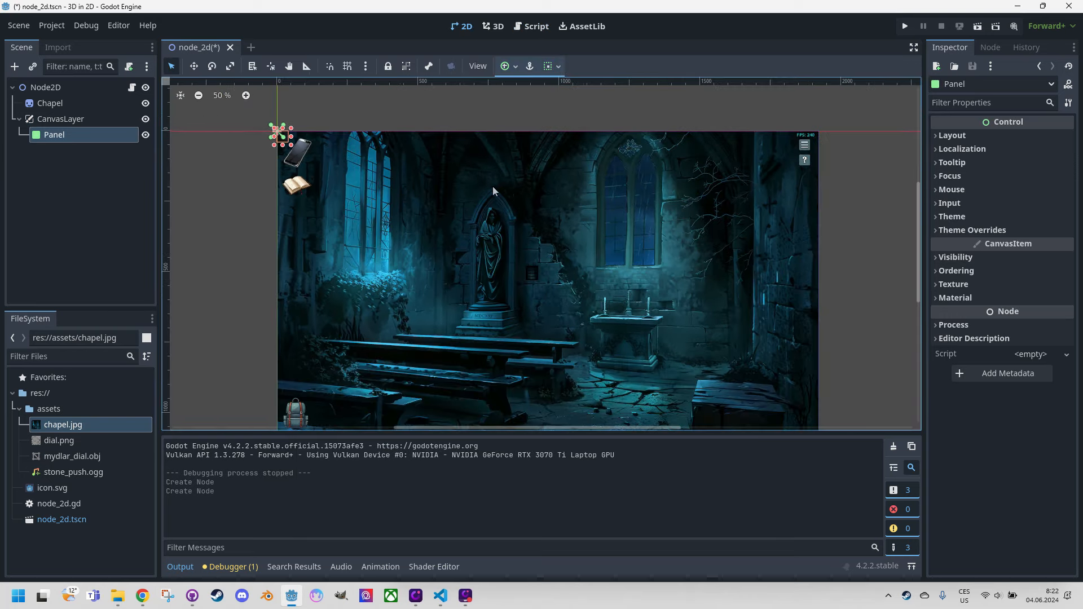
scroll(538, 256, "up", 1)
scroll(531, 242, "down", 2)
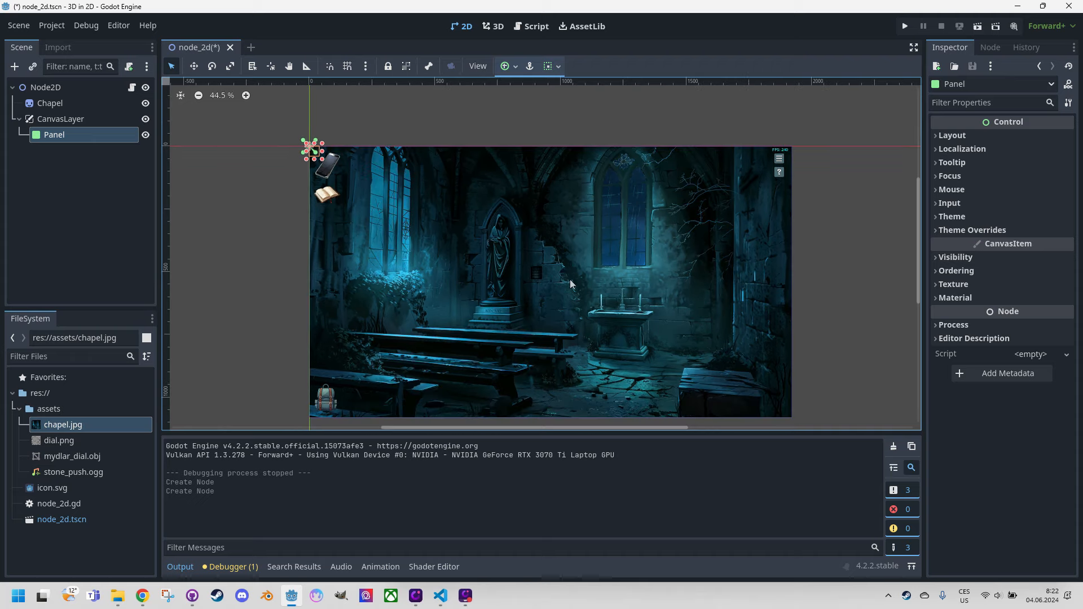
middle_click_drag(548, 268, 547, 282)
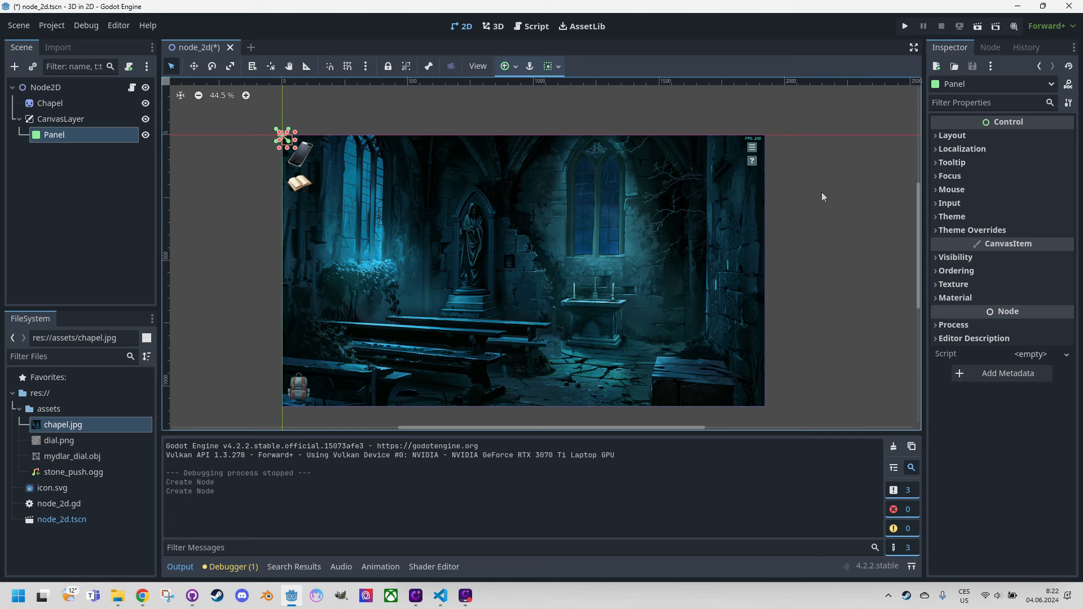
left_click(934, 138)
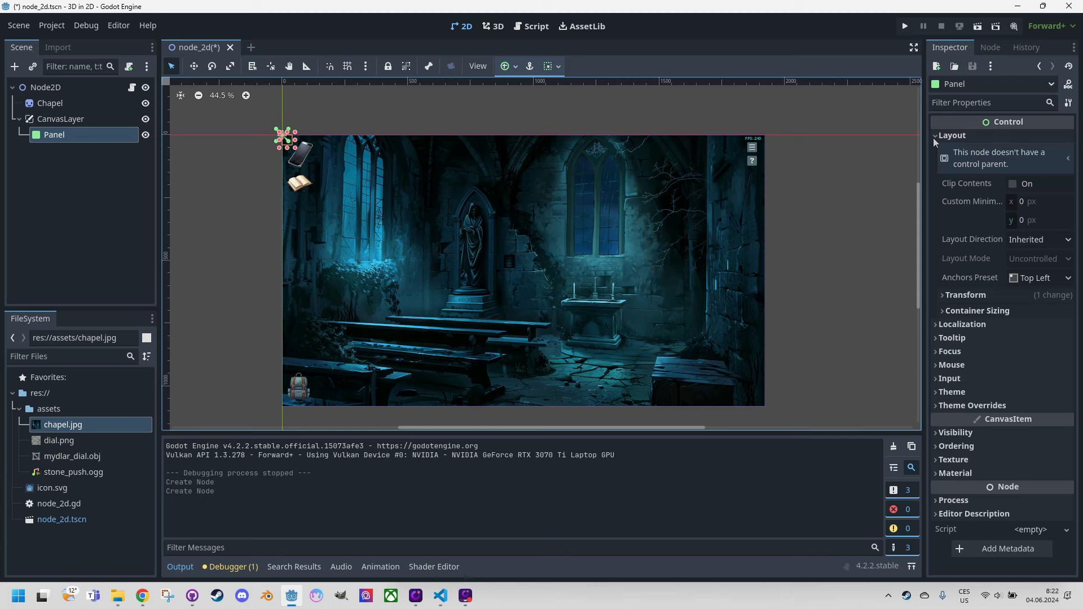
left_click(942, 296)
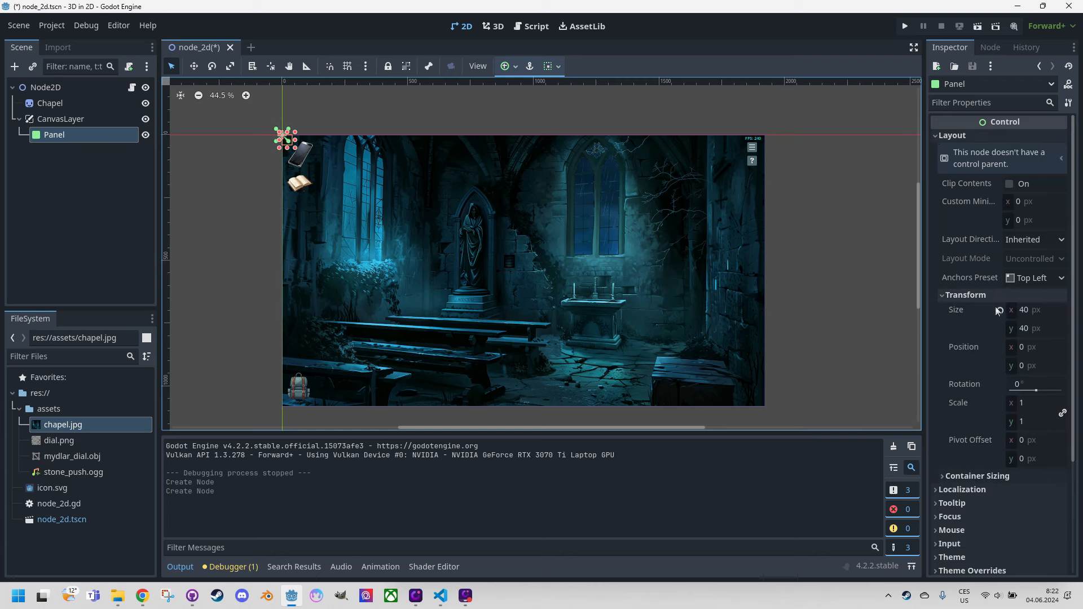
left_click(1030, 311)
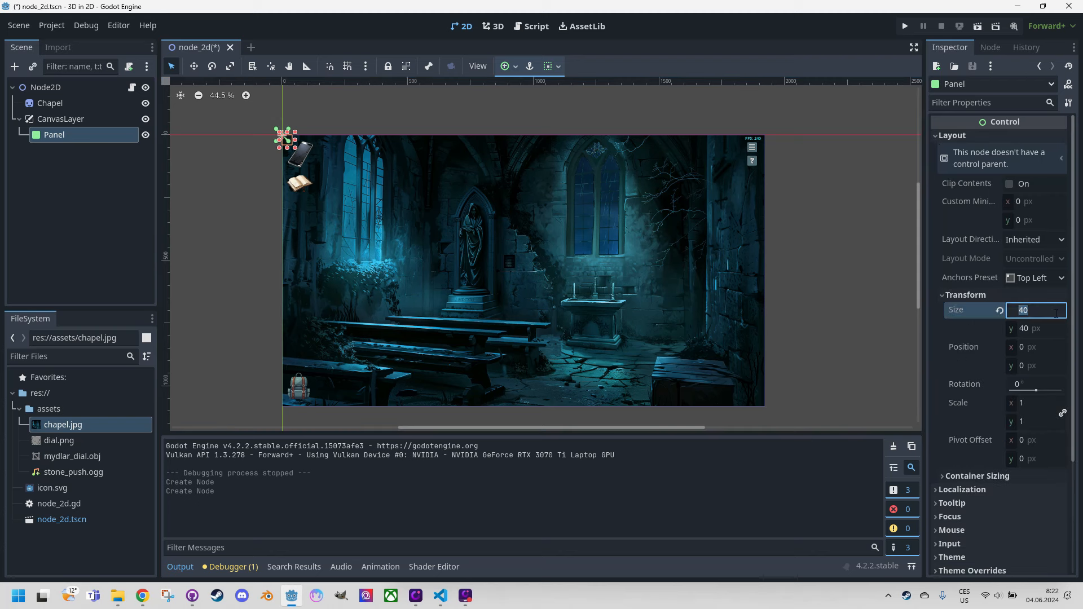
type("624")
key("Tab")
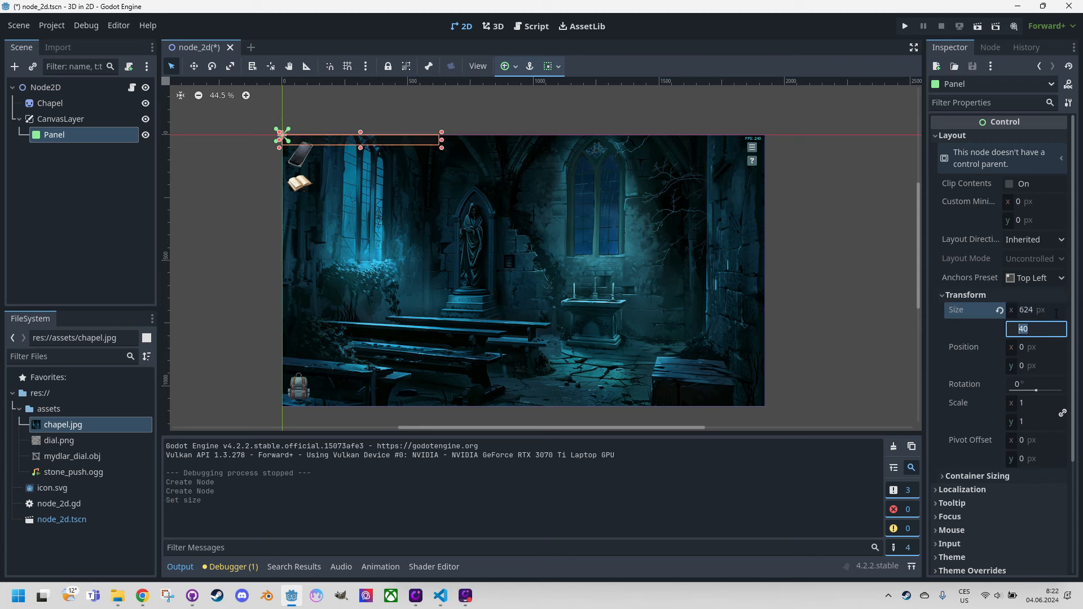
type("793")
key("Tab")
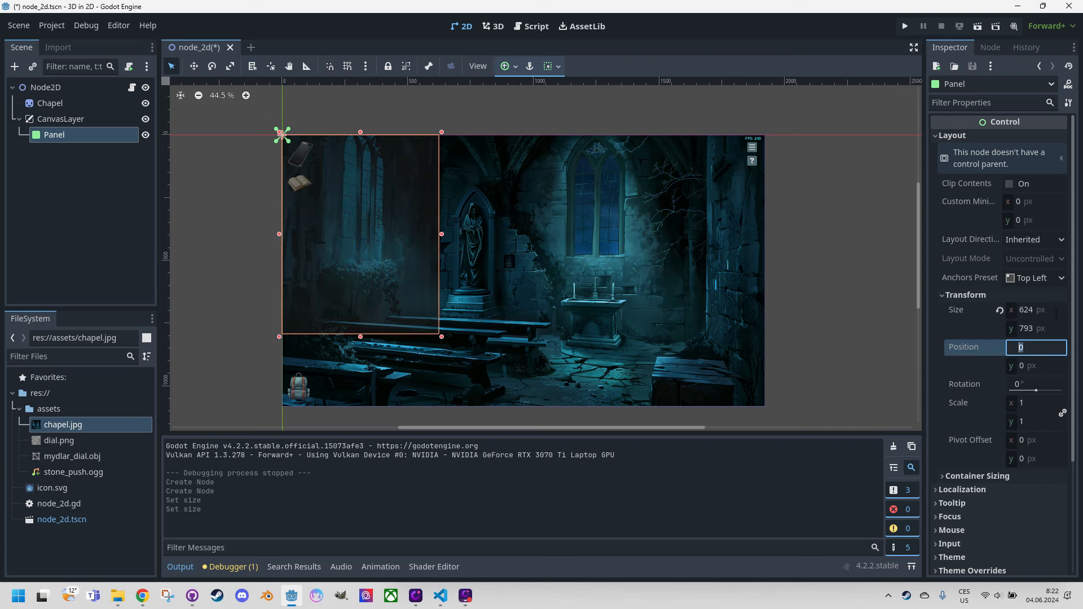
Set the Panel's position to x 488 px and y 86 px
type("488")
key("Tab")
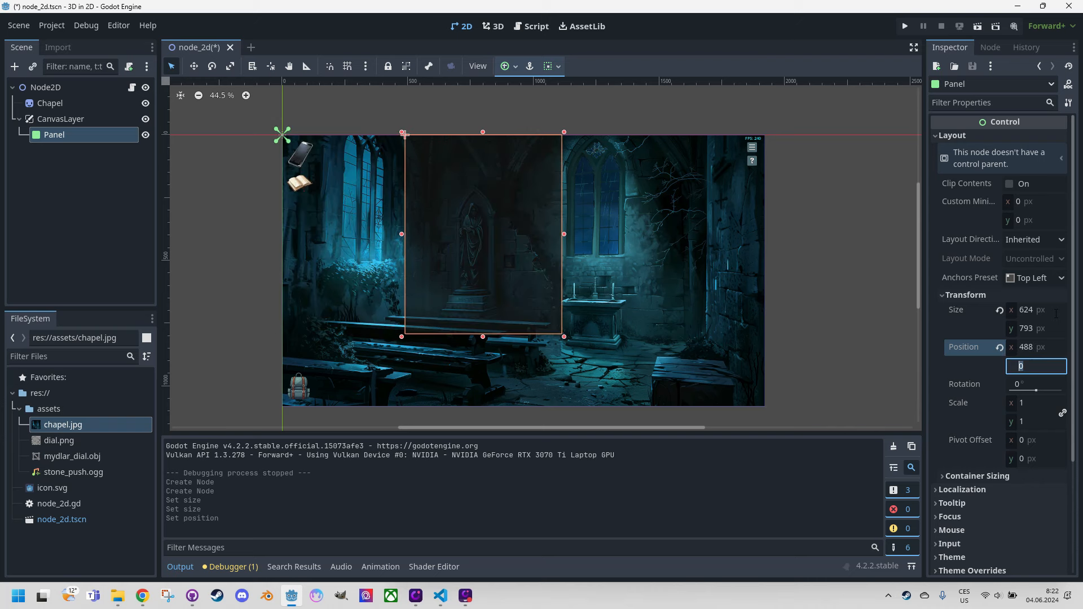
type("86")
key("Tab")
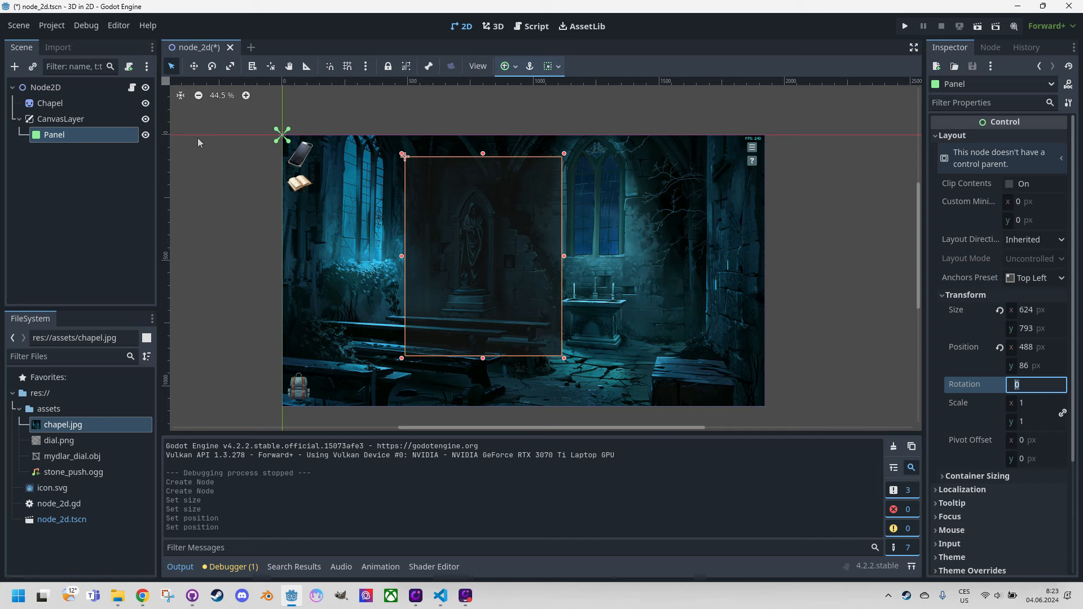
Add a TextureRect node as a child of the Panel
right_click(40, 136)
left_click(86, 141)
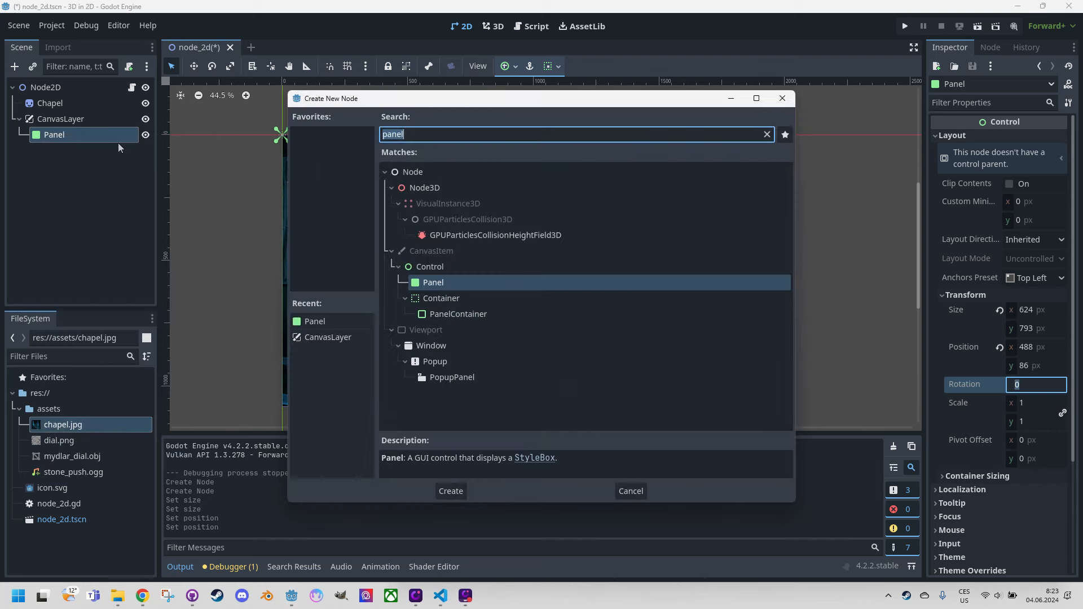
type("tex")
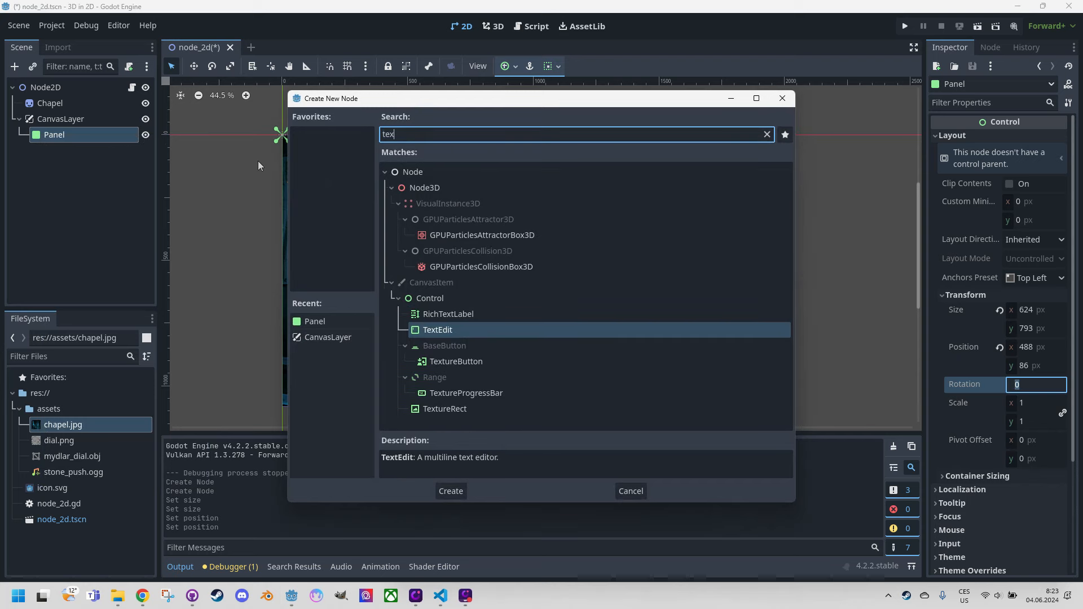
double_click(456, 409)
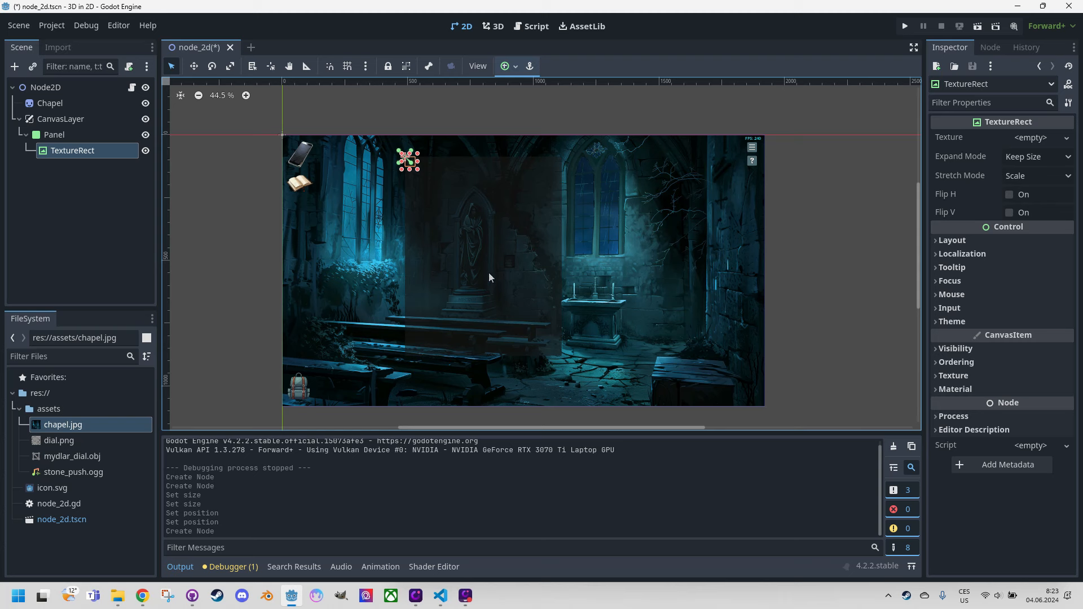
Set the TextureRect's size to 562 by 768 px in its layout transform
left_click(936, 241)
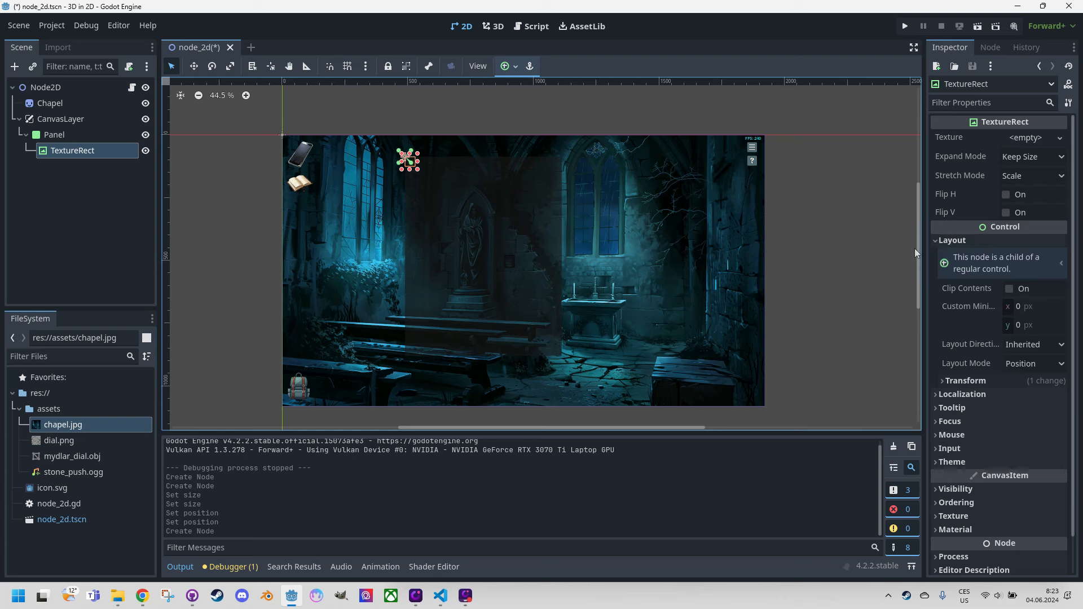
left_click(948, 380)
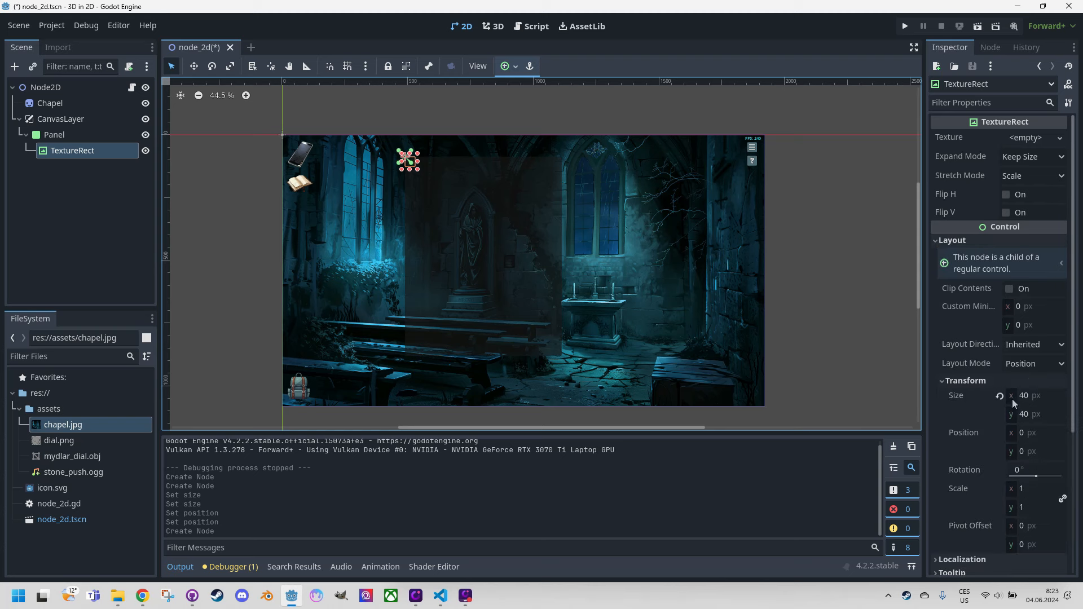
left_click(1038, 396)
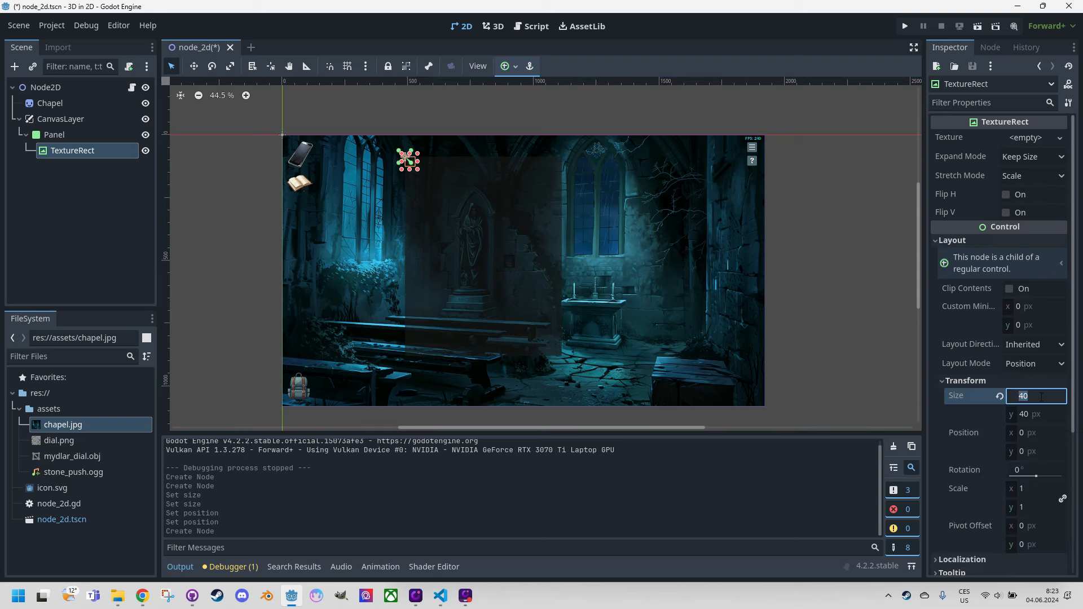
type("562")
key("Tab")
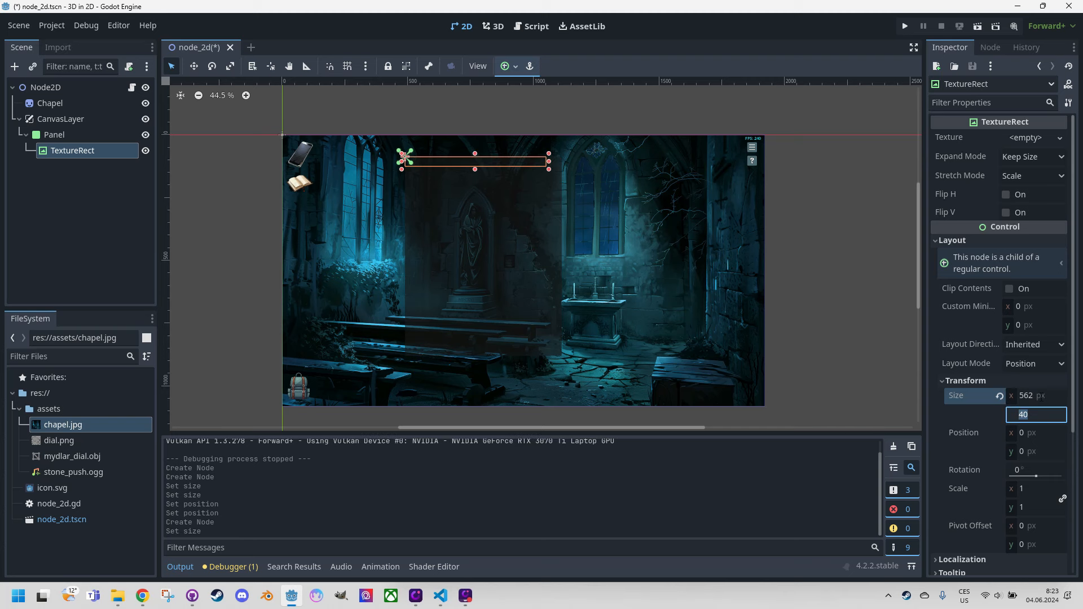
type("768")
key("Tab")
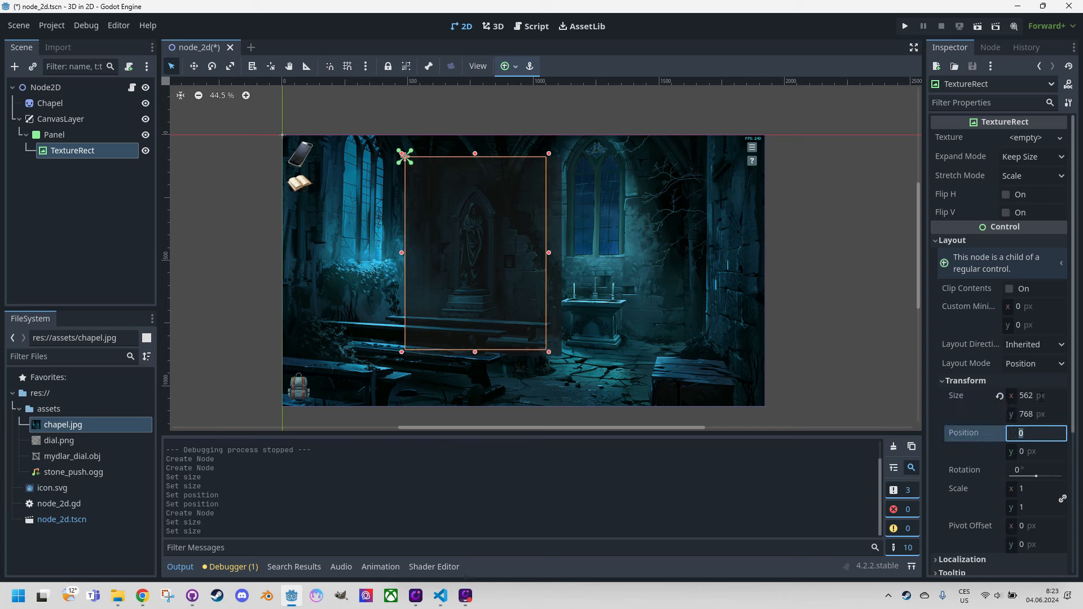
Set the TextureRect's position to x 33 px and y 16 px
type("33")
key("Tab")
type("16")
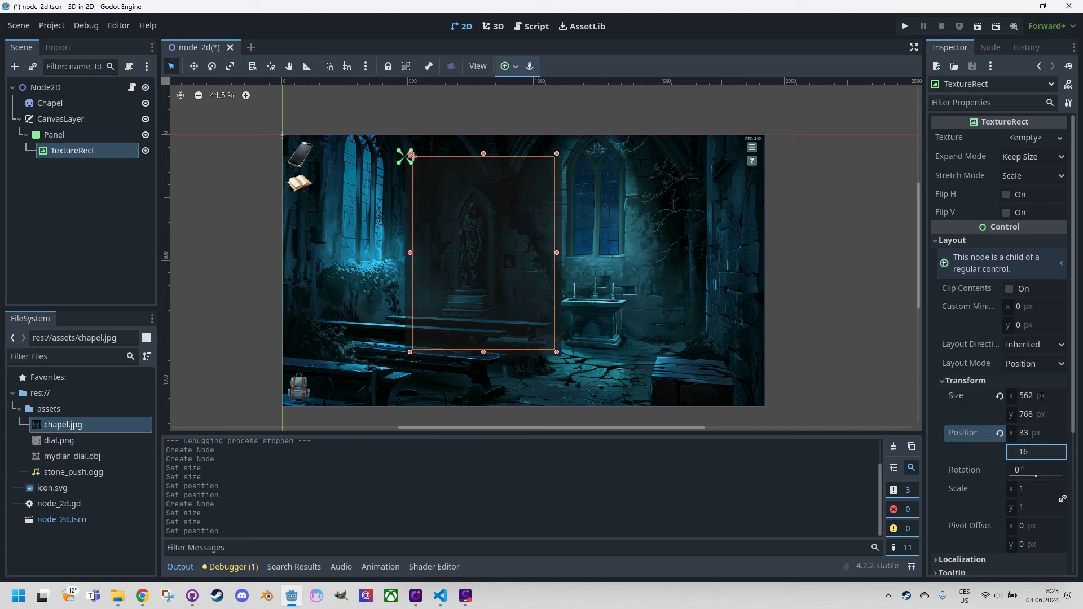
key("Tab")
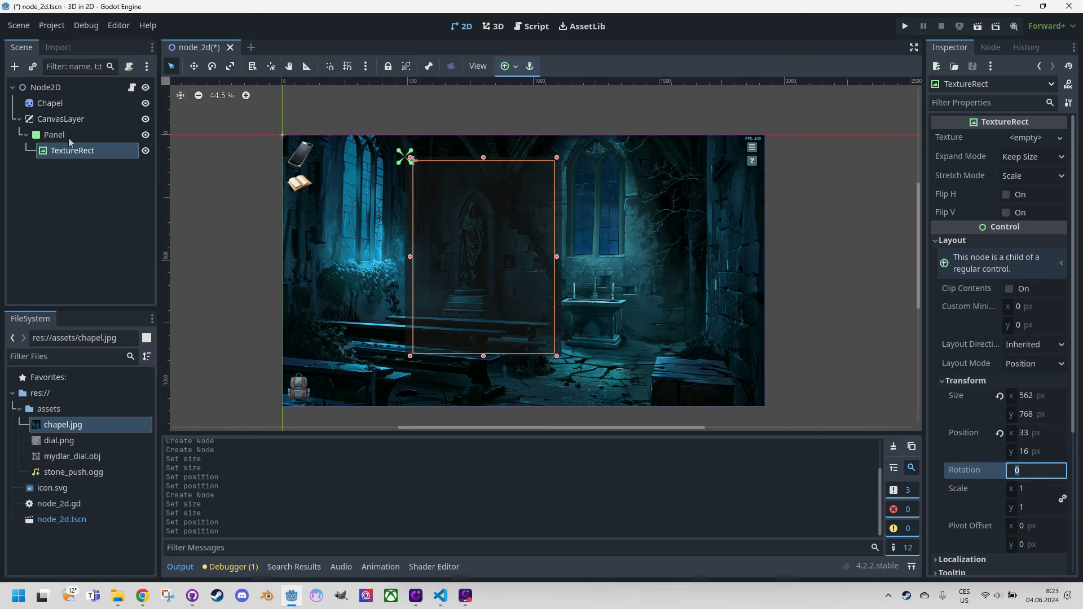
Add a SubViewport node as a child of the Node2D root
left_click(42, 87)
right_click(42, 87)
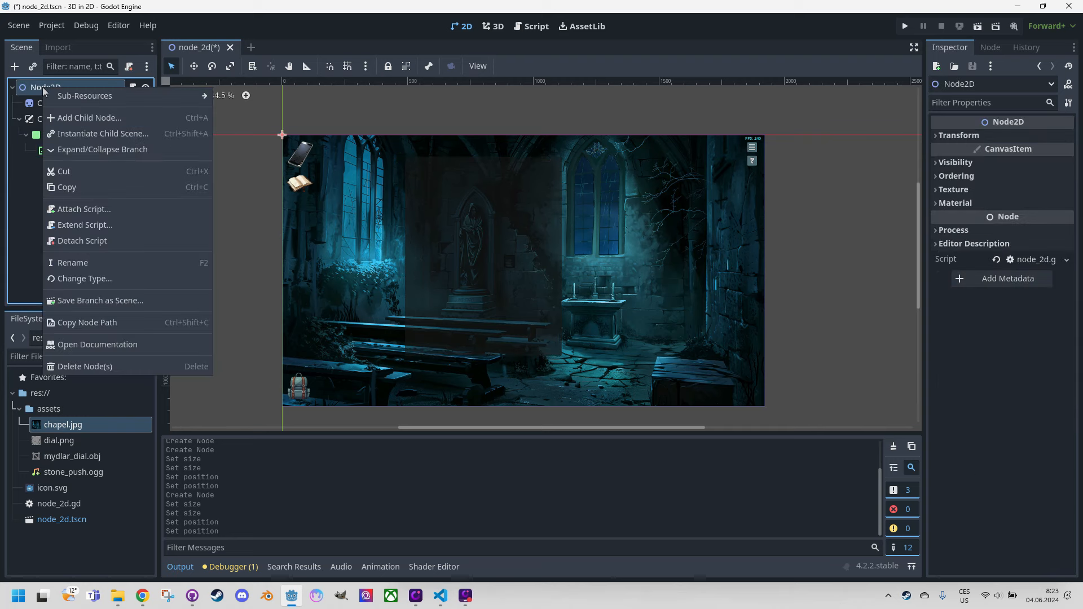
left_click(83, 113)
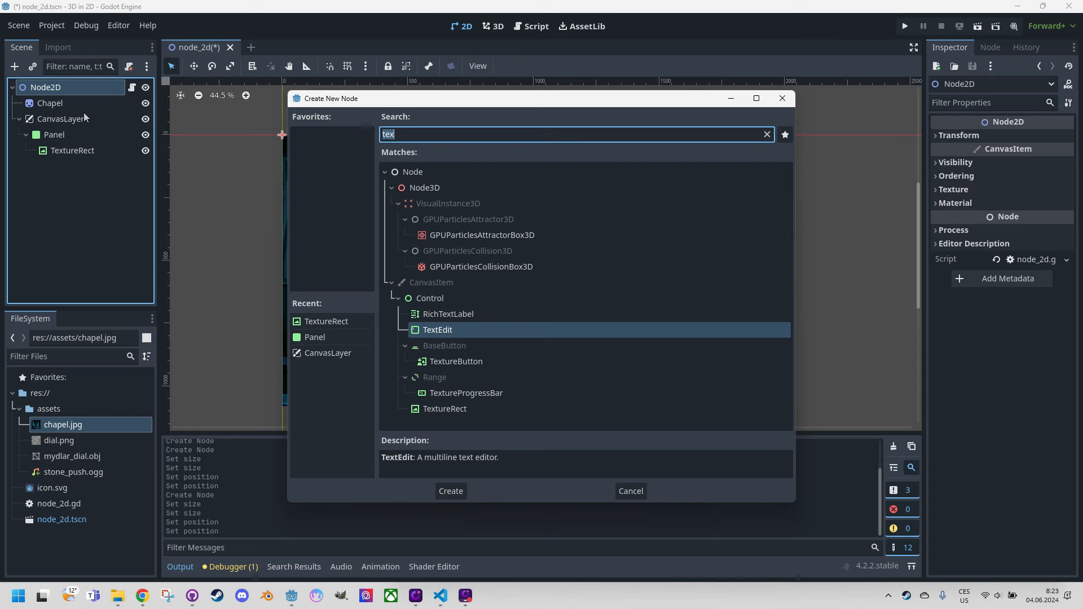
type("subv")
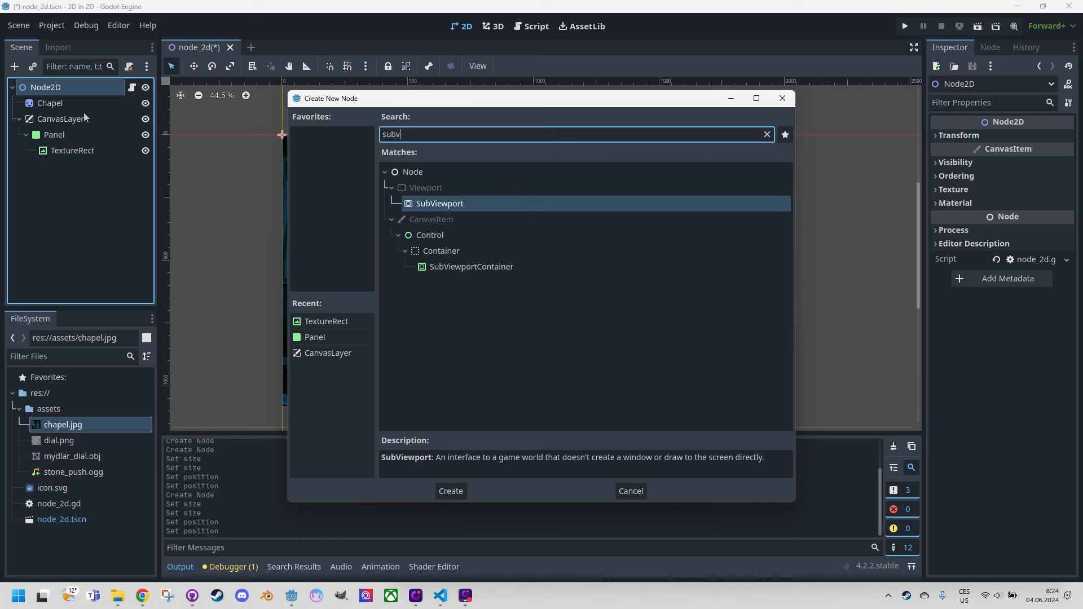
key("Return")
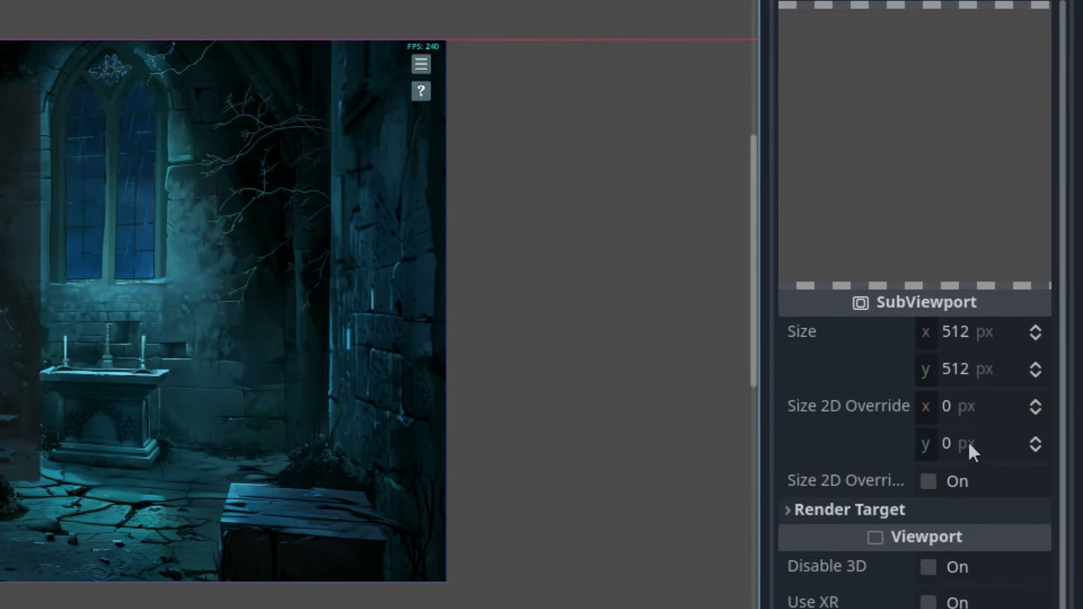
Set the SubViewport's size to 562 by 768 px
left_click(951, 334)
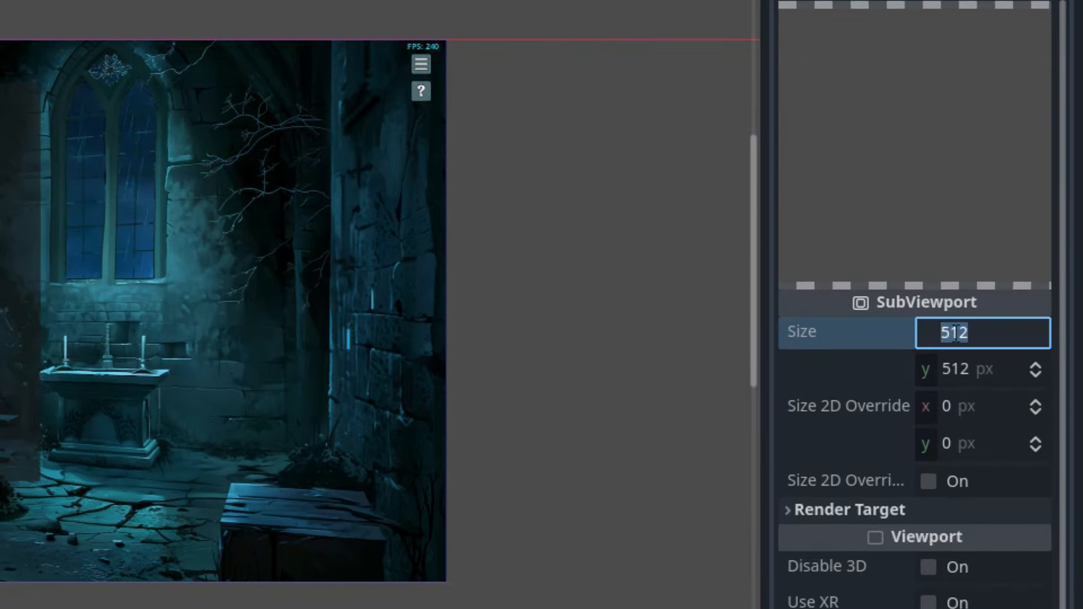
type("562")
key("Tab")
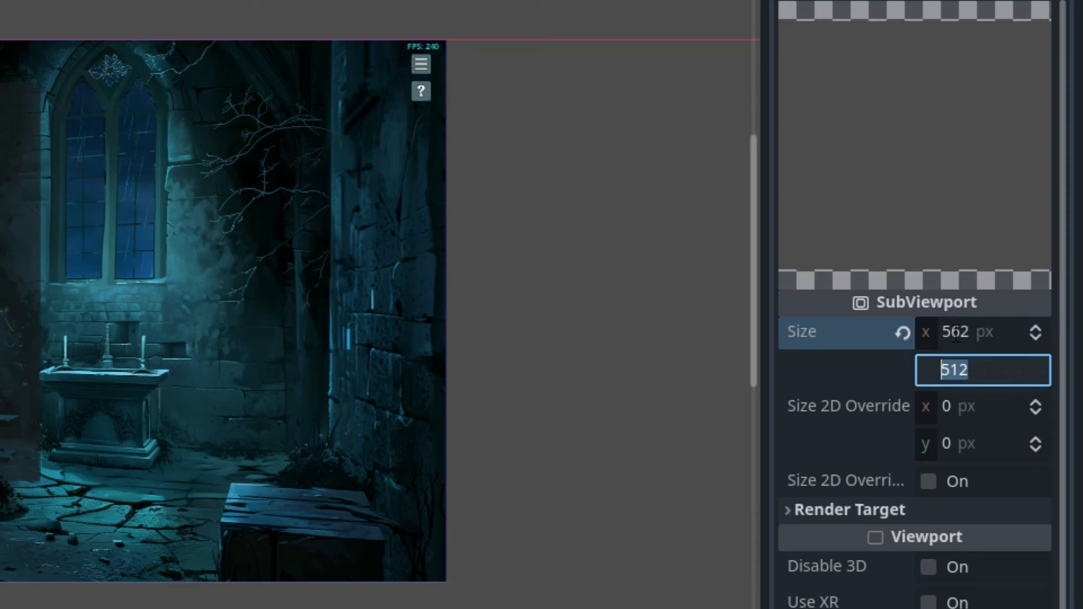
type("768")
key("Tab")
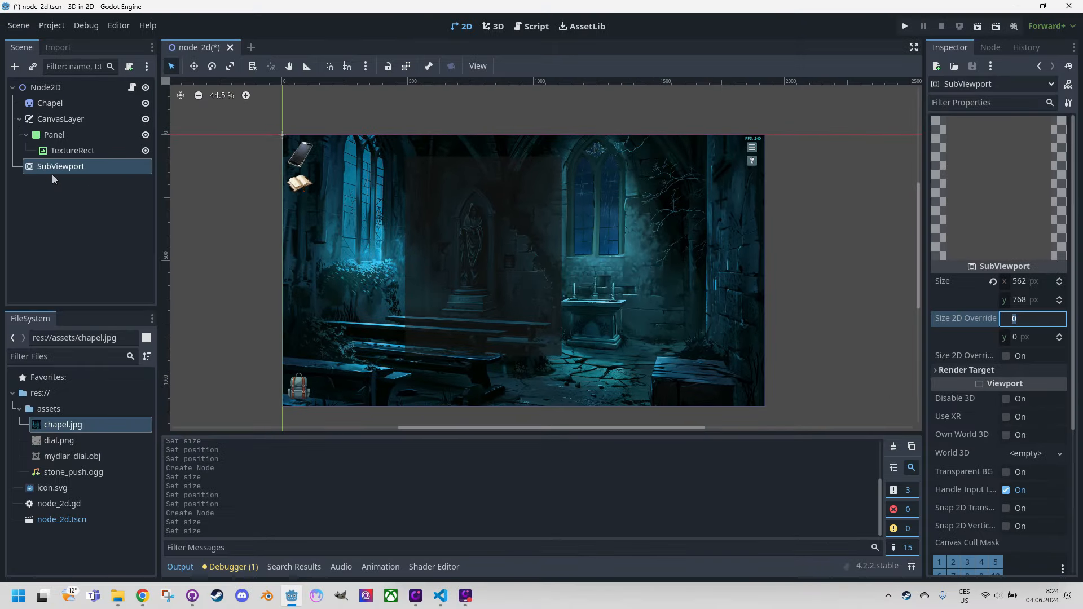
Add a MeshInstance3D node as a child of the SubViewport
left_click(44, 171)
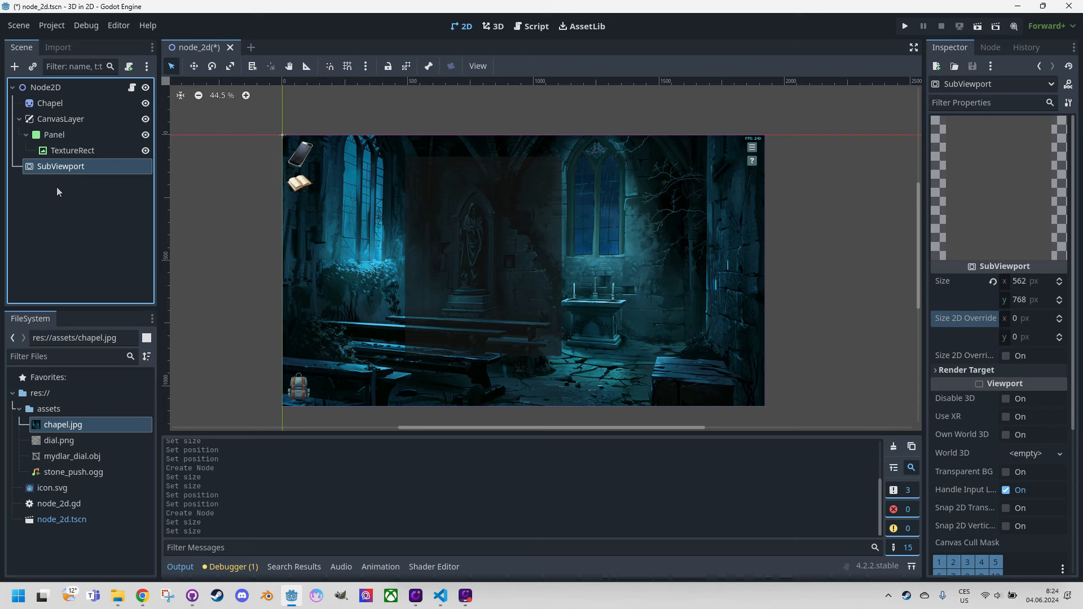
right_click(54, 168)
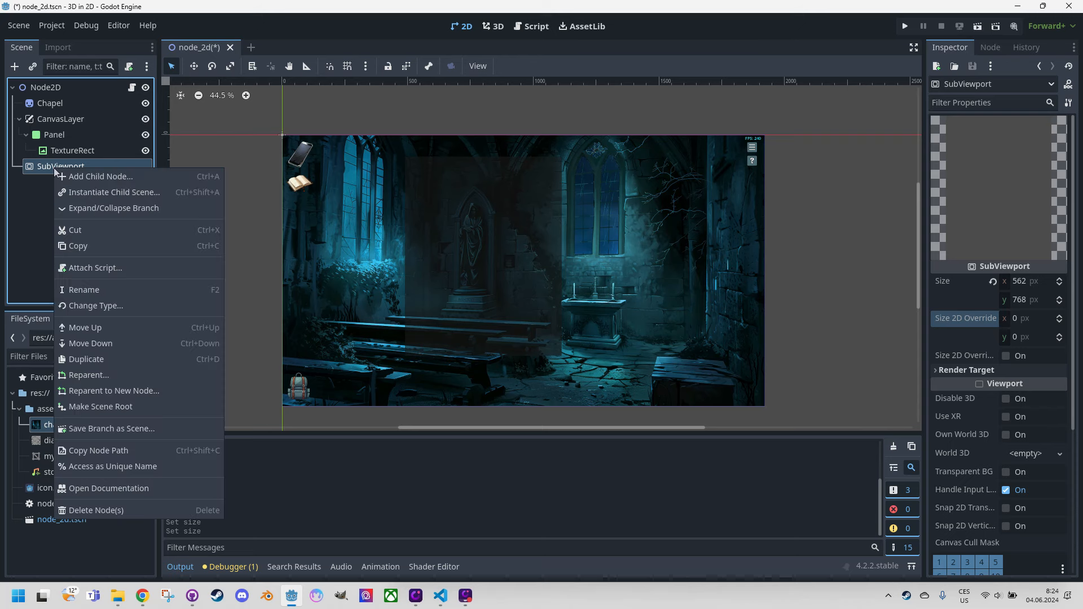
left_click(90, 177)
type("mesh")
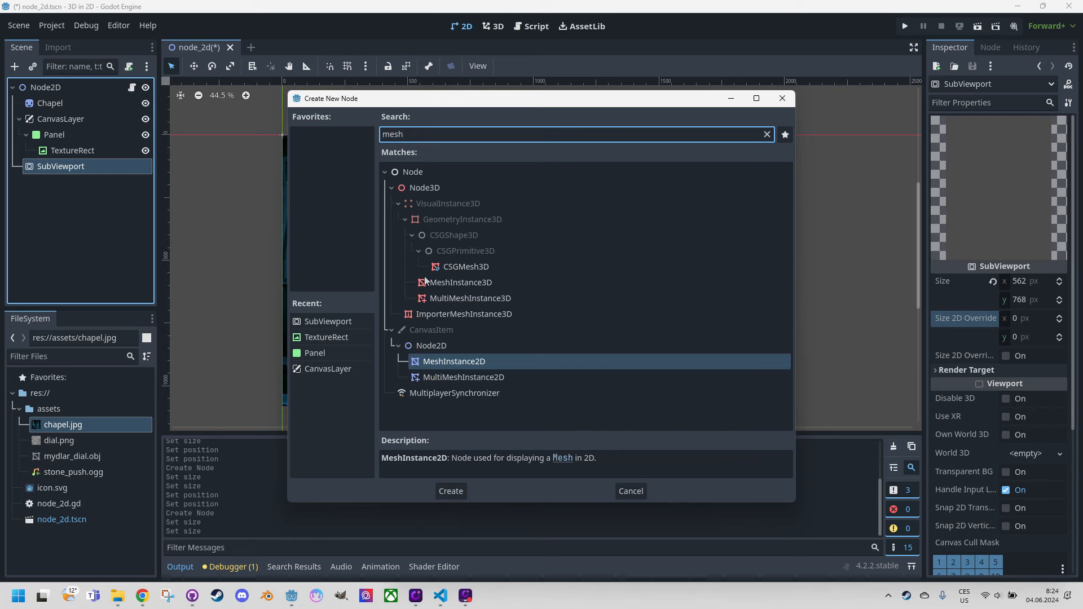
double_click(439, 281)
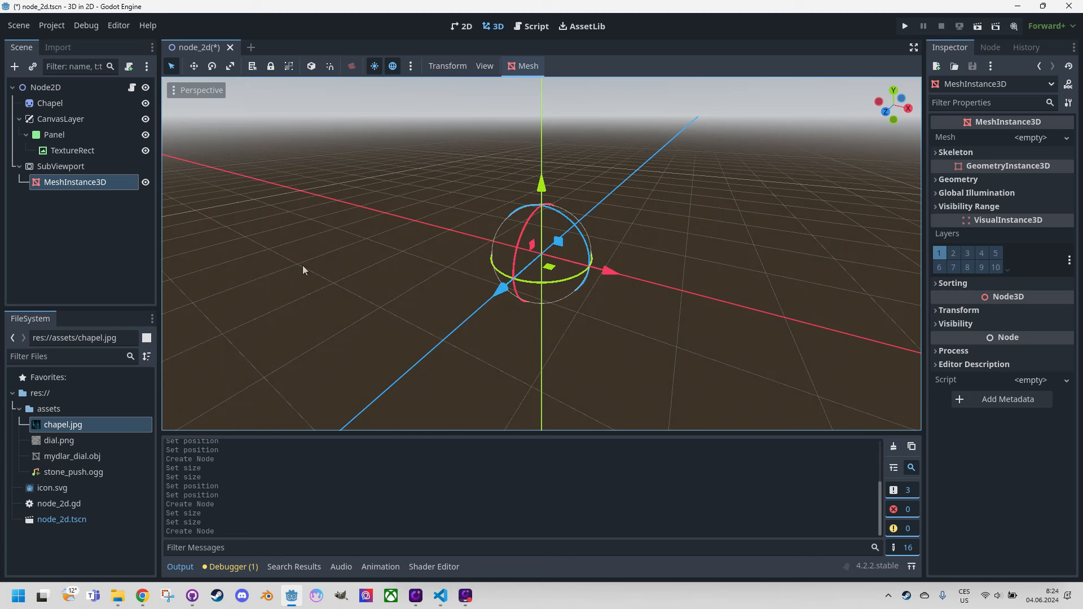
Examine the mydlar_dial.obj mesh and the dial.png texture in the assets folder
left_click(69, 456)
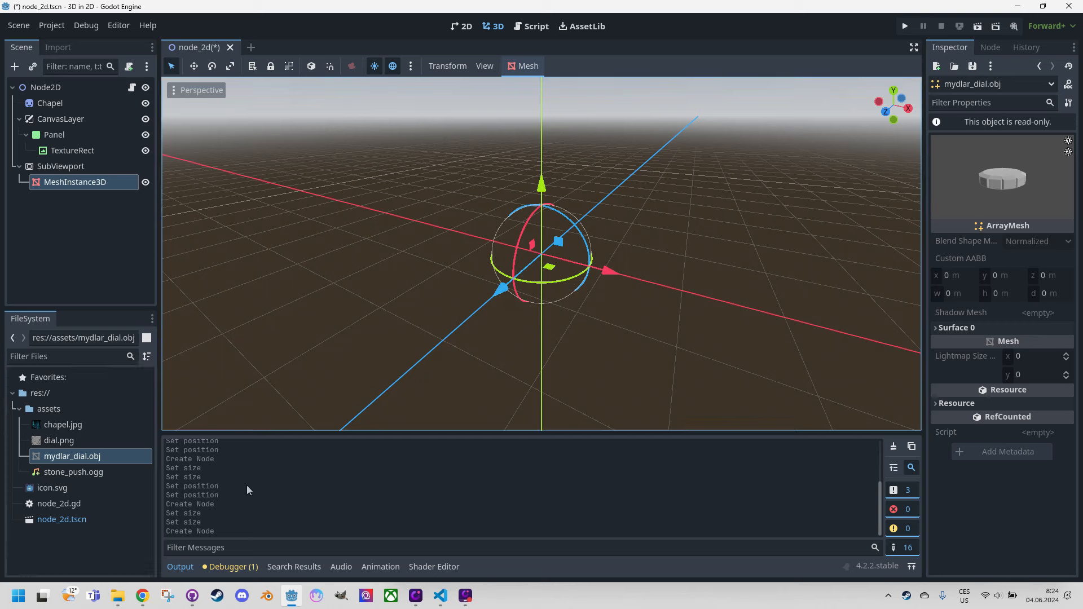
left_click(62, 441)
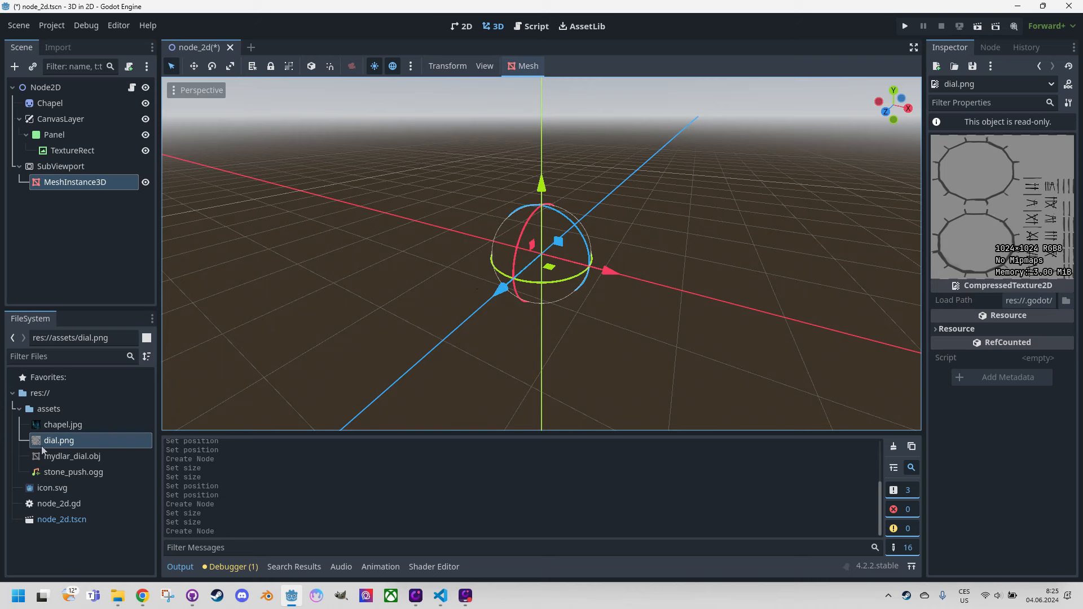
left_click(73, 457)
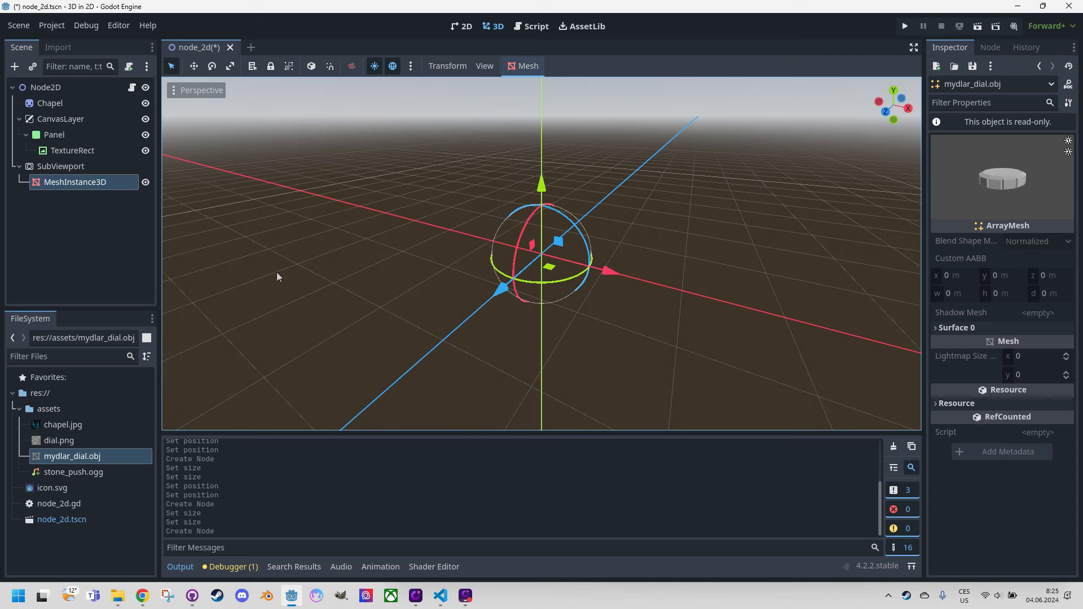
Rename the MeshInstance3D node to Disk1 and assign mydlar_dial.obj as its mesh
double_click(86, 183)
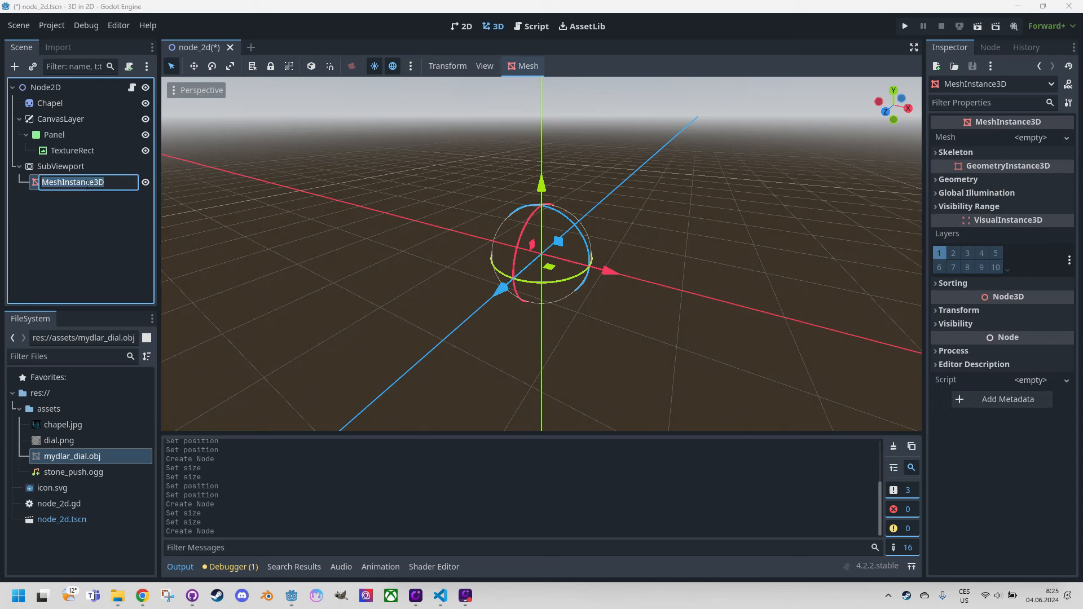
type("Disk1")
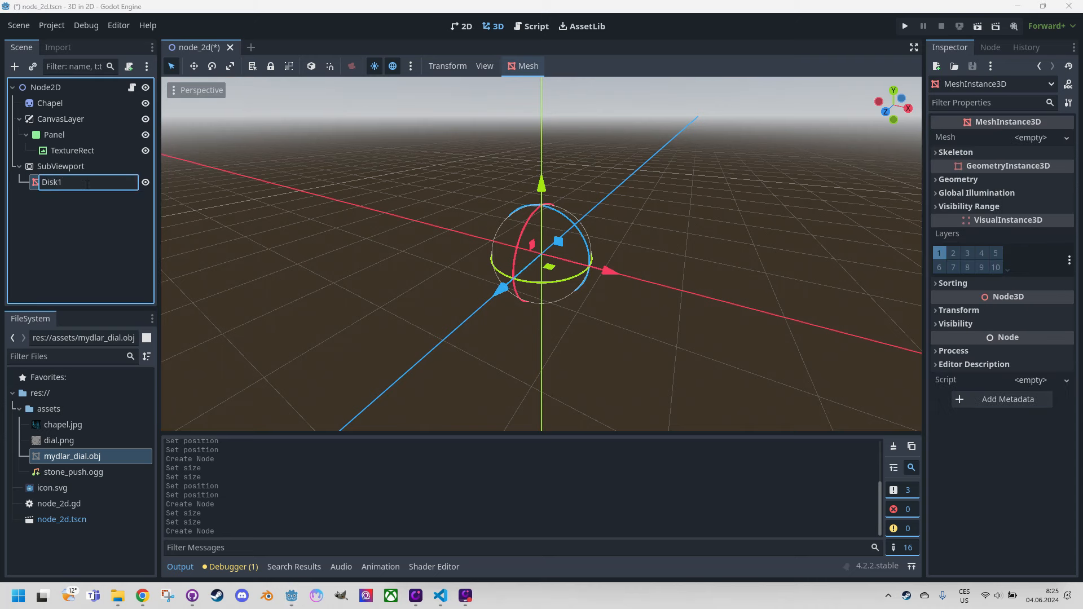
key("Return")
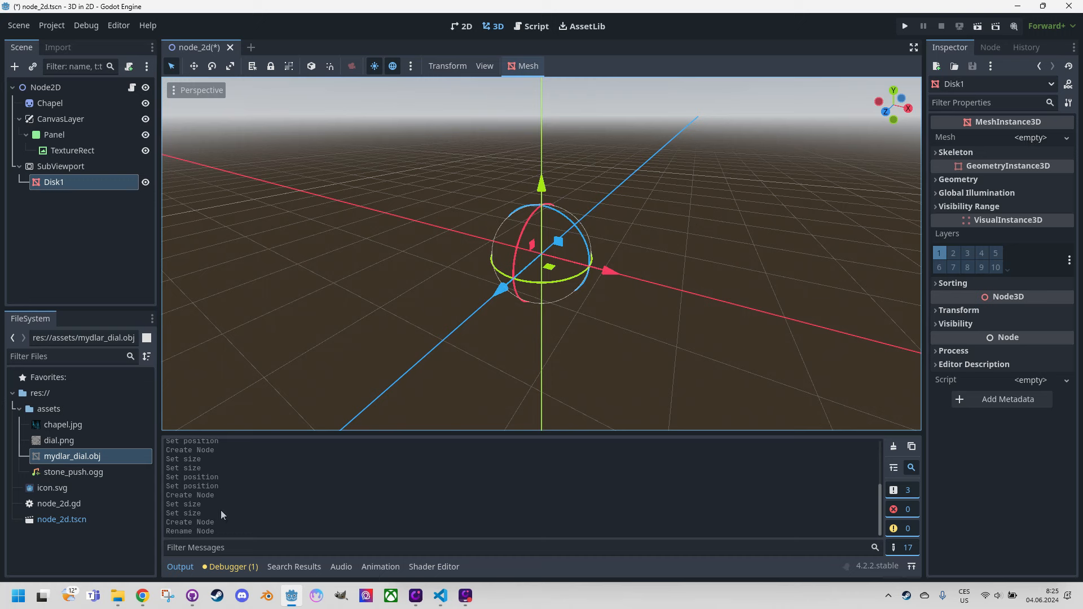
left_click_drag(42, 464, 1035, 142)
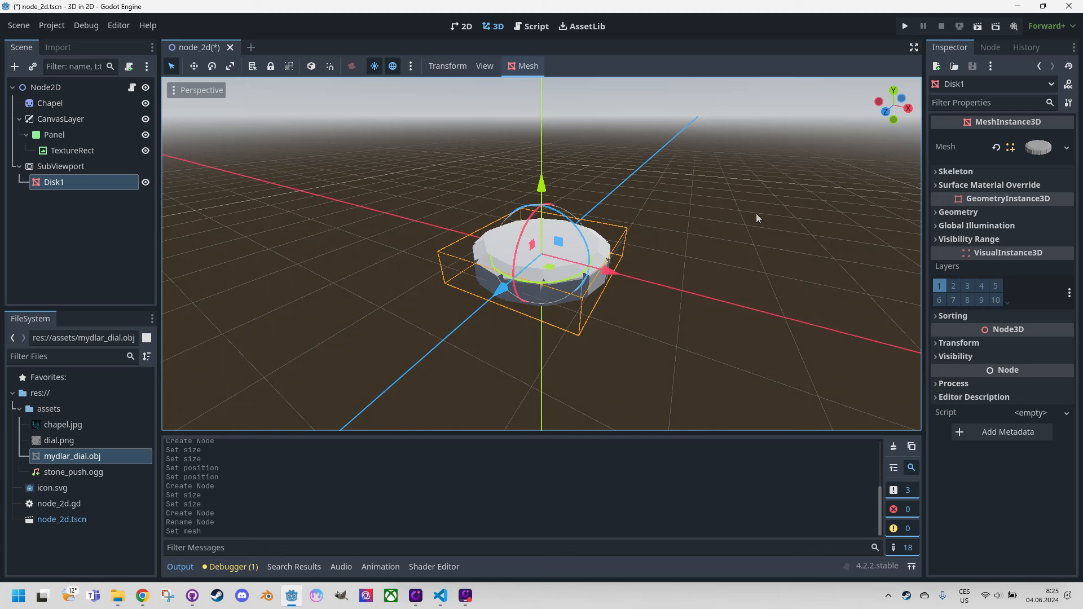
Set Disk1's Y position to 1.59 m in its transform
left_click(936, 344)
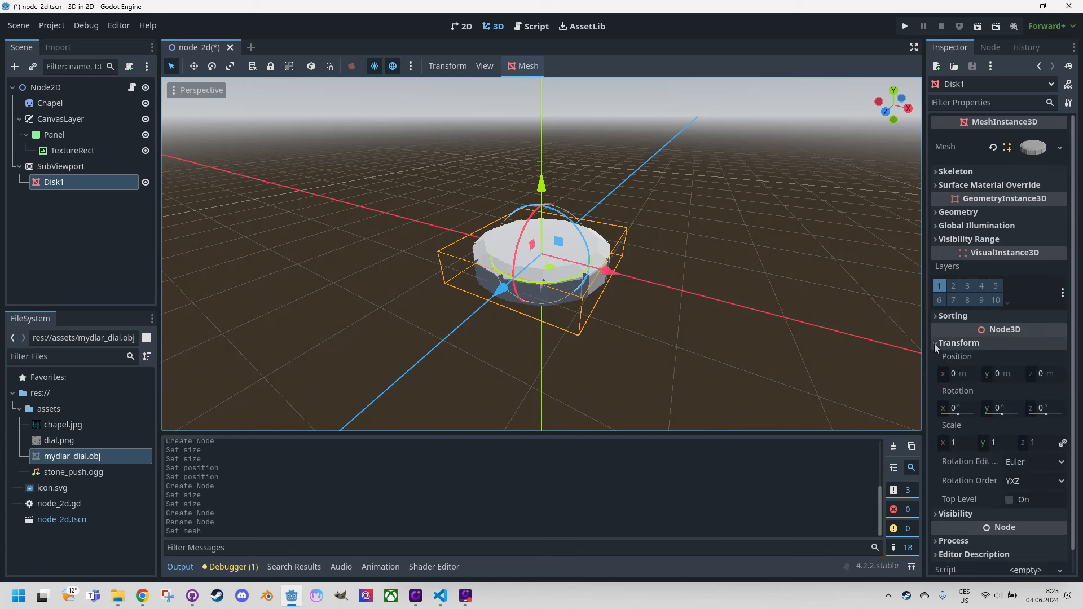
left_click(1003, 382)
type("1.")
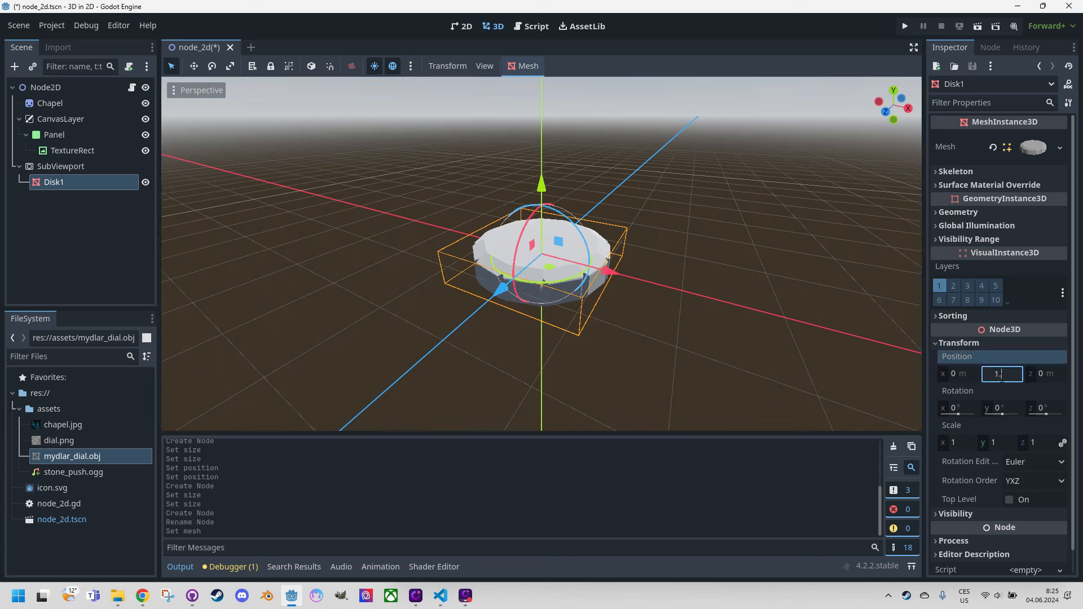
type("59")
key("Tab")
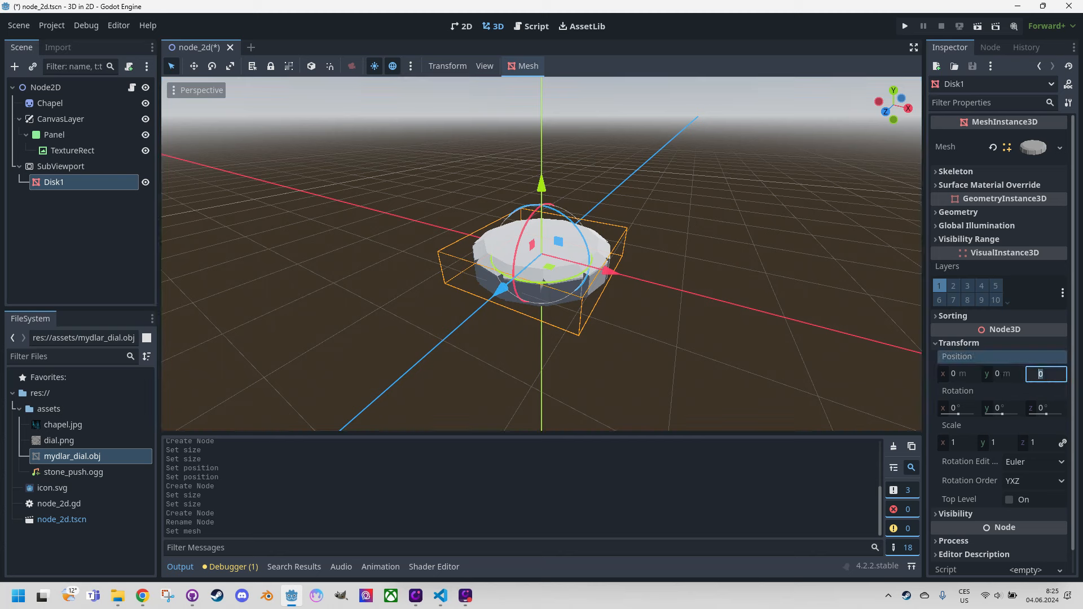
middle_click_drag(424, 157, 687, 297)
scroll(691, 253, "down", 2)
scroll(662, 240, "up", 2)
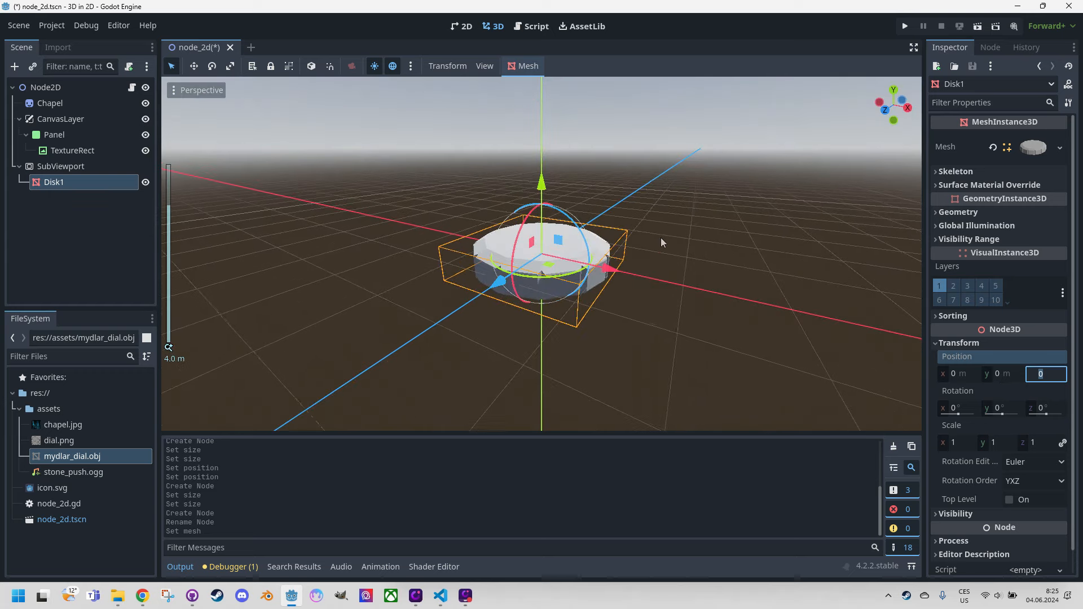
scroll(1034, 421, "down", 1)
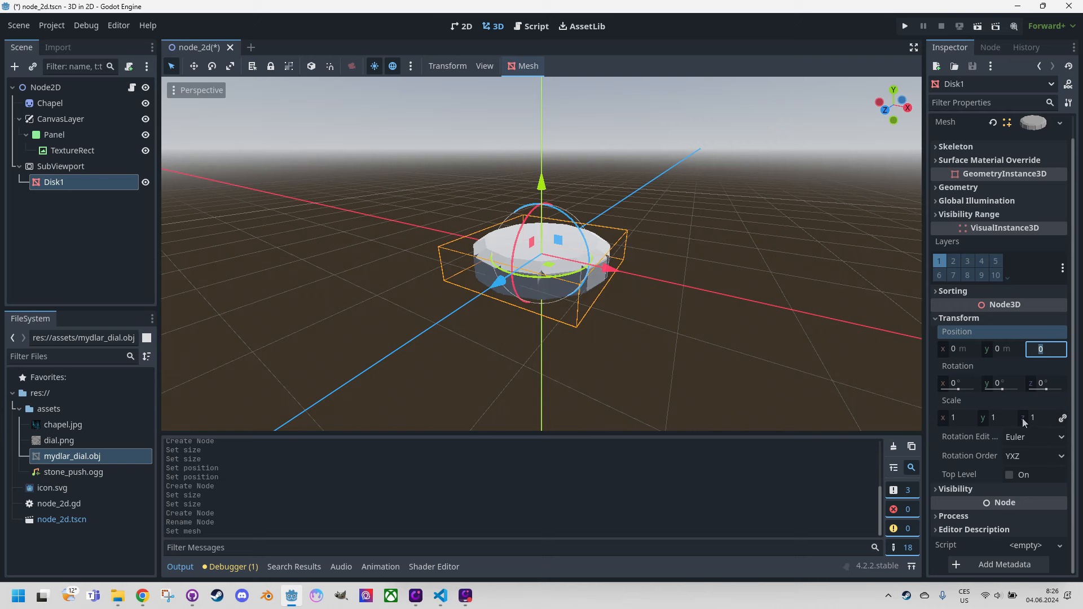
left_click(998, 350)
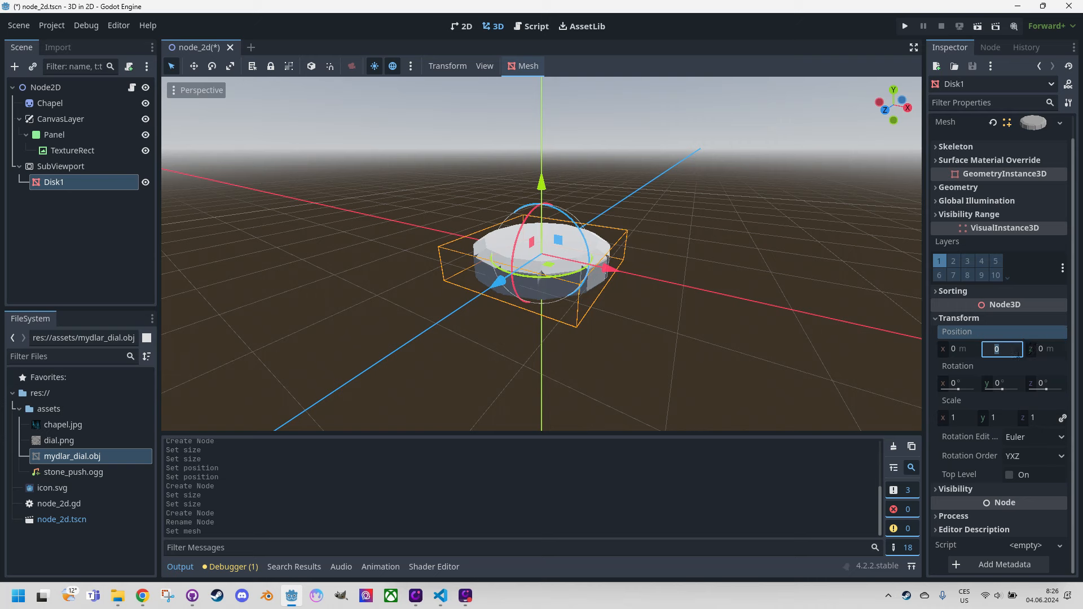
type("1.59")
key("Tab")
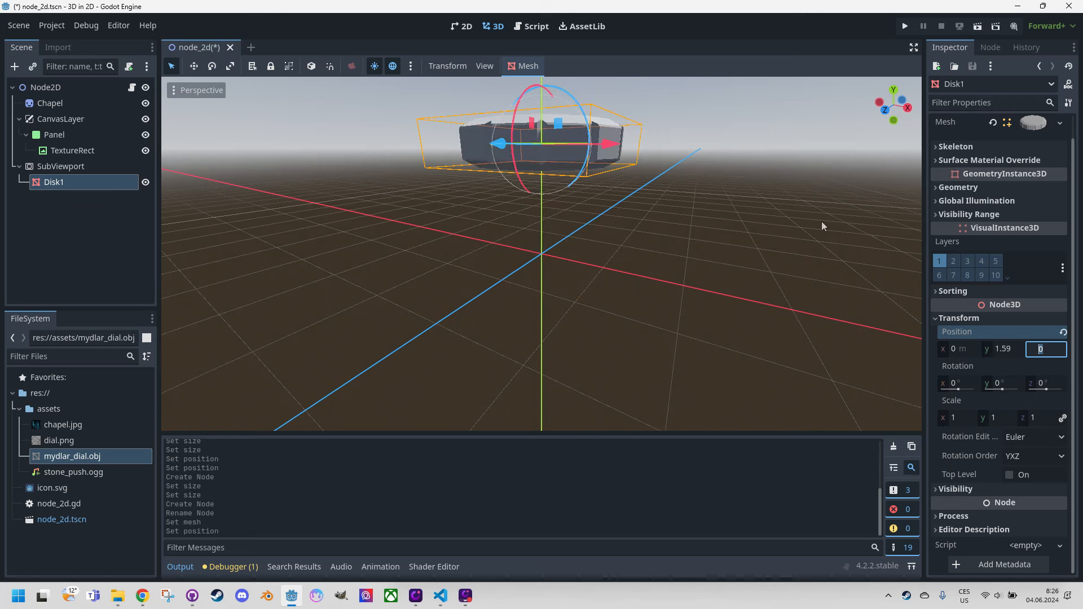
Set Disk1's Y rotation to 15 degrees
middle_click_drag(762, 234, 759, 265)
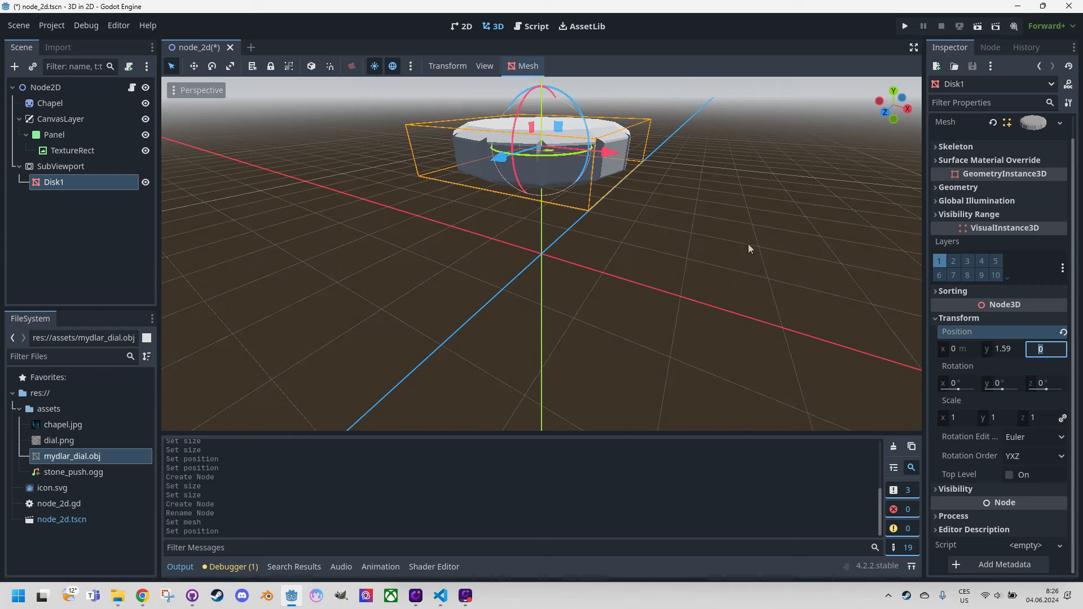
scroll(744, 240, "down", 2)
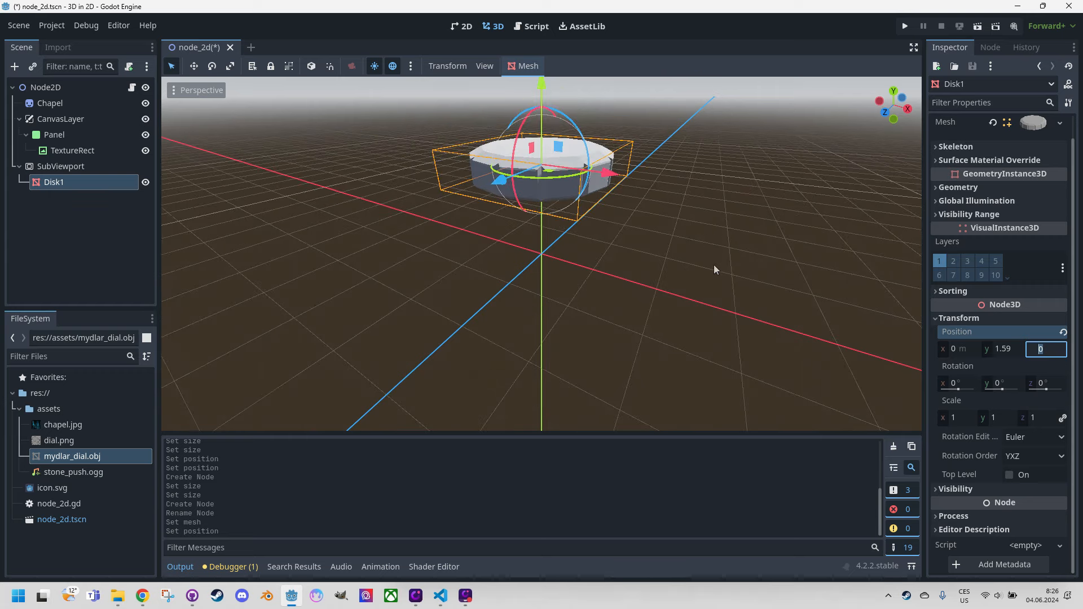
middle_click_drag(709, 270, 695, 305)
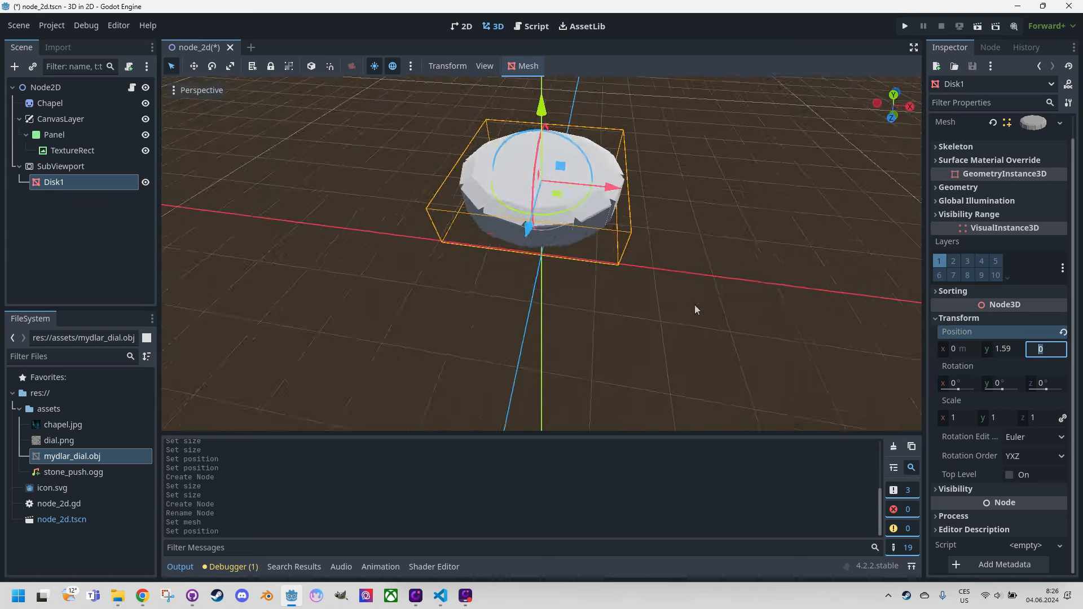
scroll(707, 327, "up", 4)
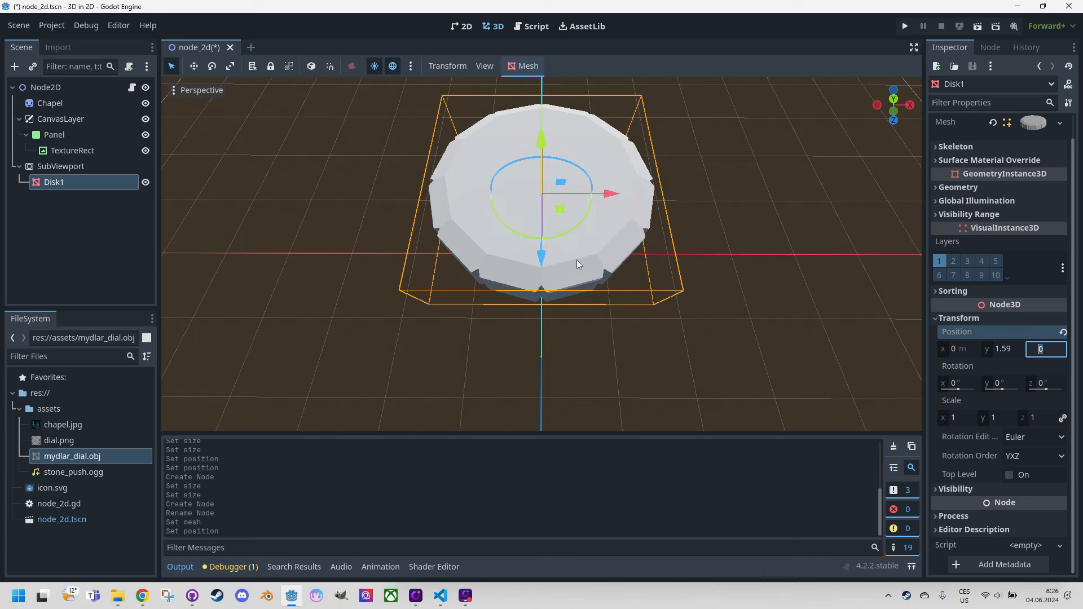
left_click(1004, 382)
type("15")
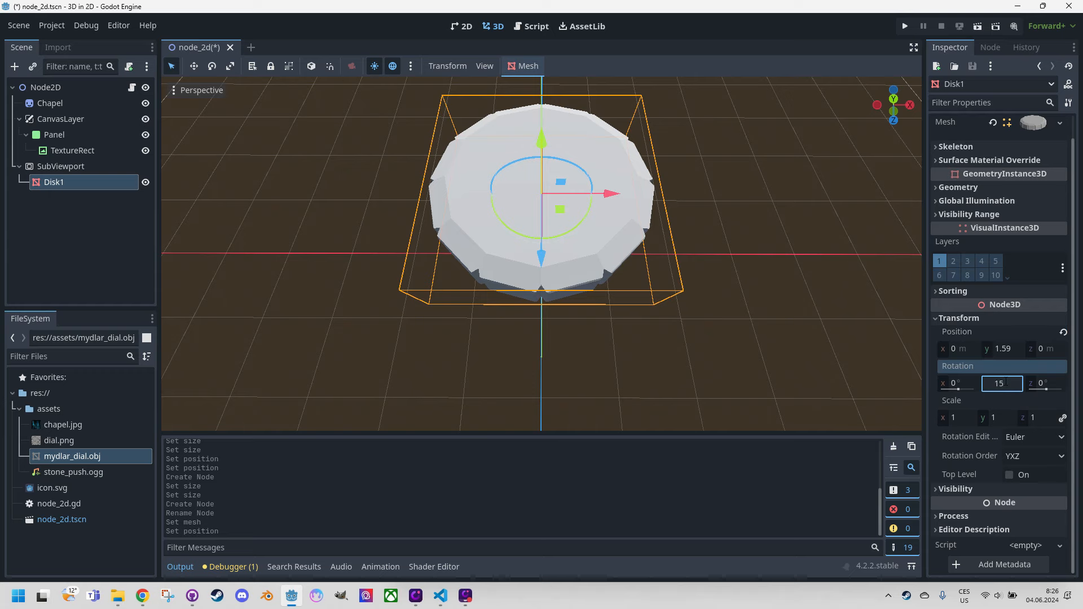
key("Tab")
Create a new StandardMaterial3D as Disk1's geometry material override and open its properties
middle_click_drag(533, 292, 641, 296)
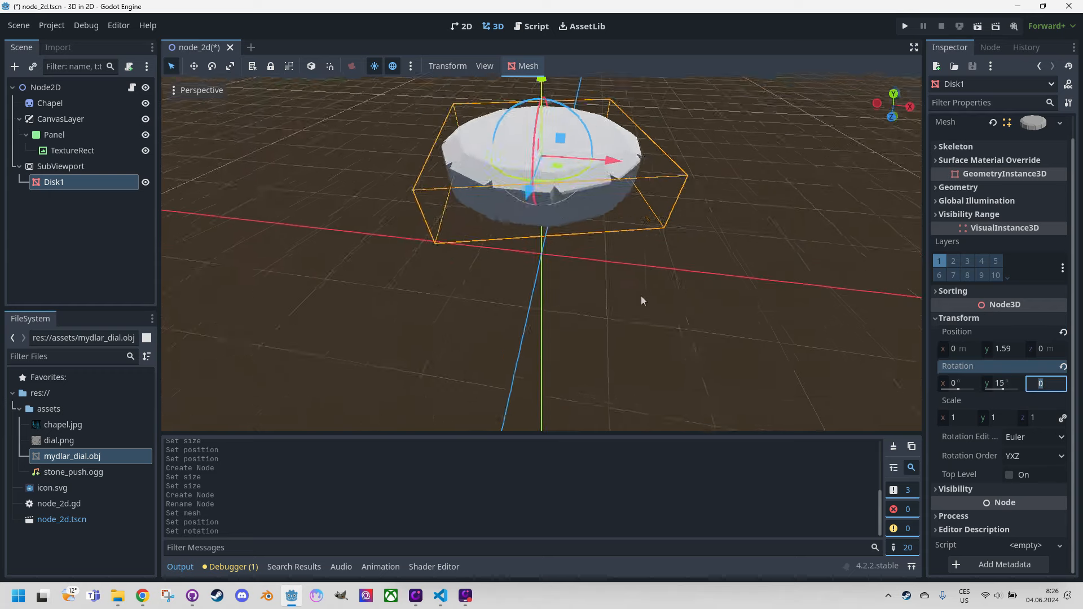
scroll(641, 296, "down", 3)
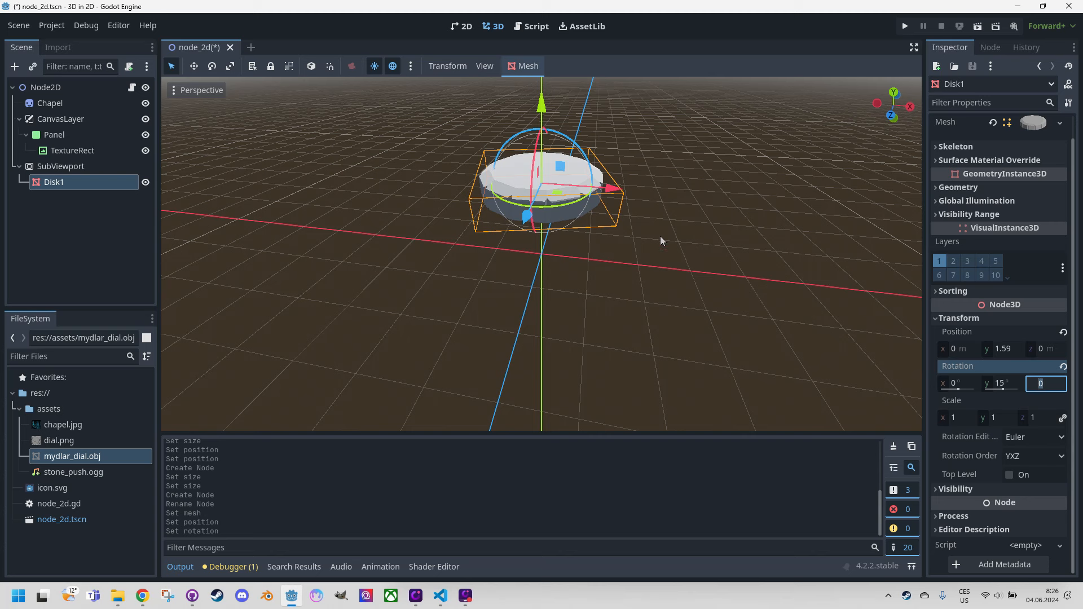
left_click(958, 187)
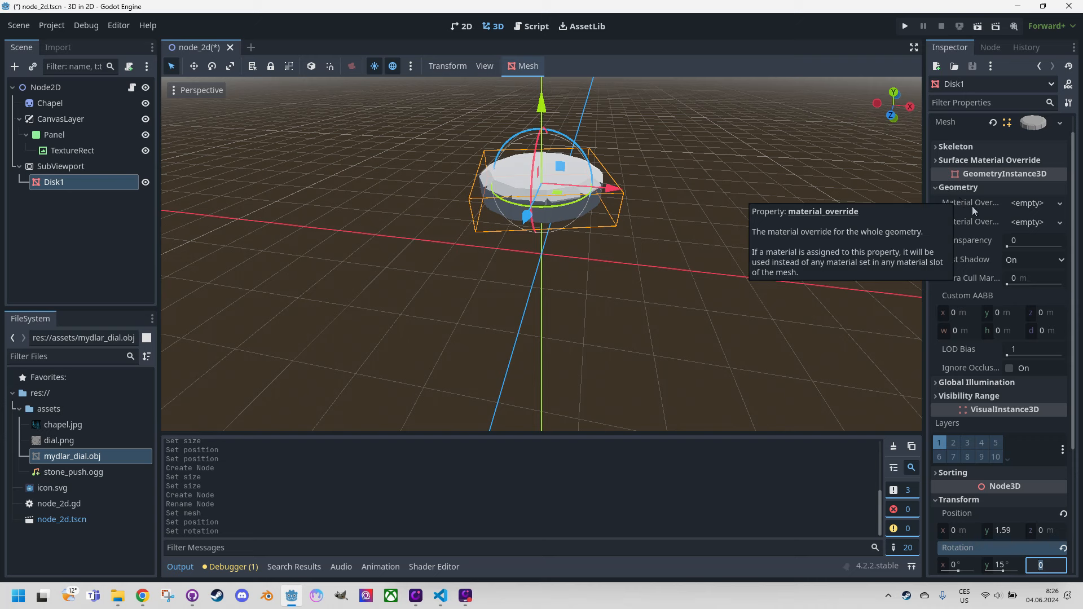
left_click(1060, 204)
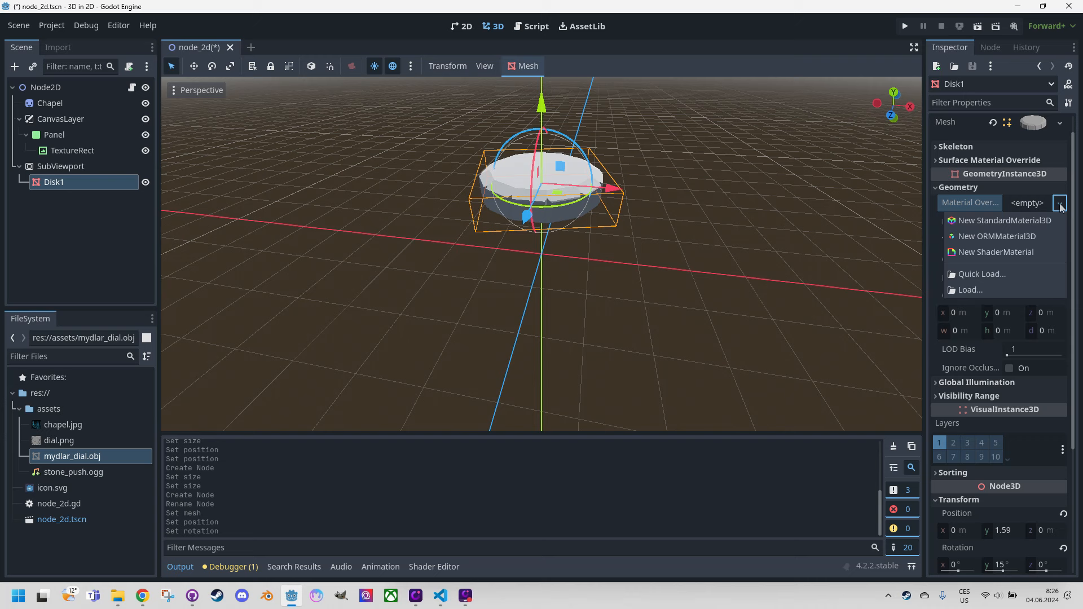
left_click(1020, 220)
left_click(1040, 216)
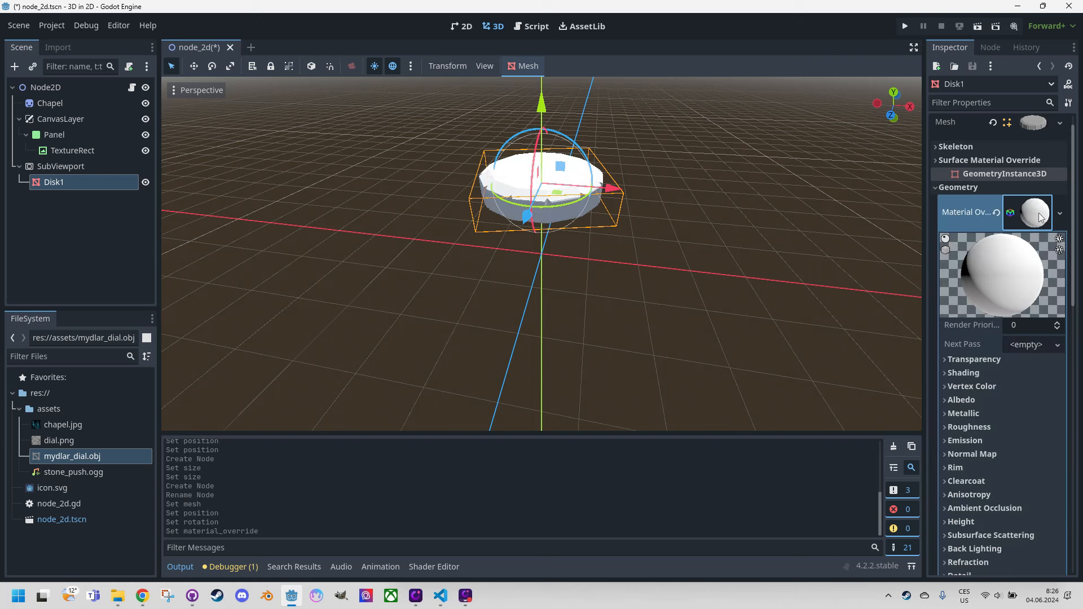
Assign dial.png from the assets folder as the albedo texture of Disk1's override material
scroll(1048, 283, "down", 3)
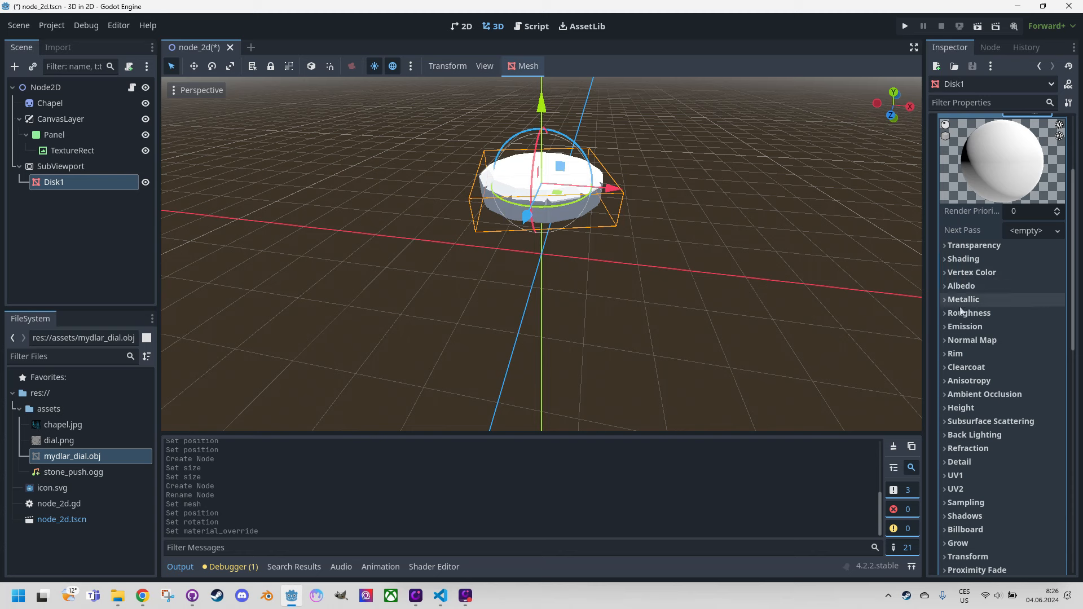
left_click(948, 287)
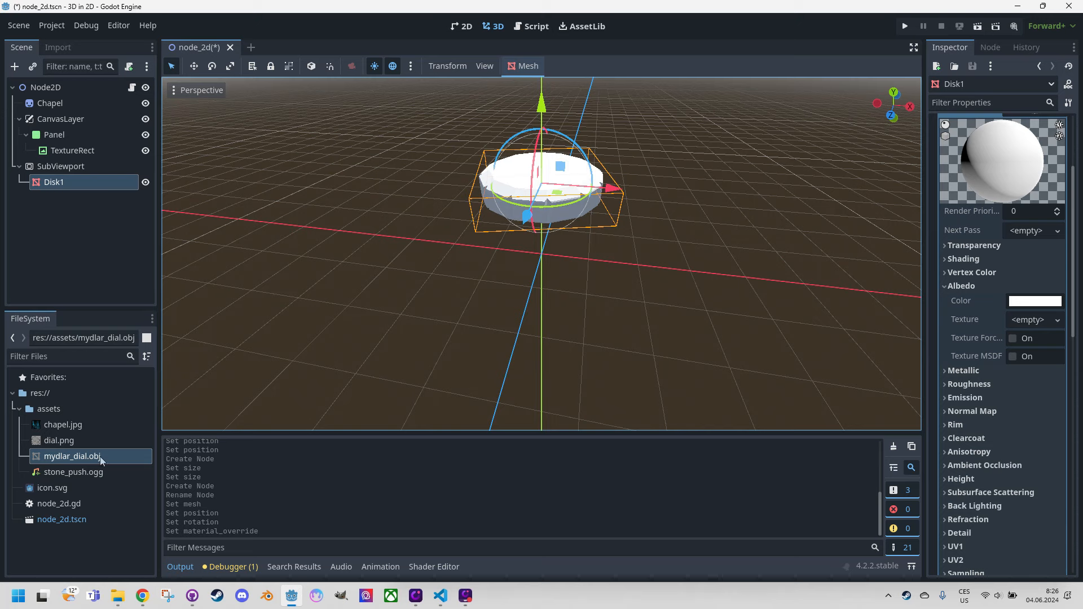
left_click(61, 441)
left_click_drag(63, 442, 1023, 326)
Turn on Disable Ambient Light in the shading settings of Disk1's override material
scroll(600, 168, "up", 5)
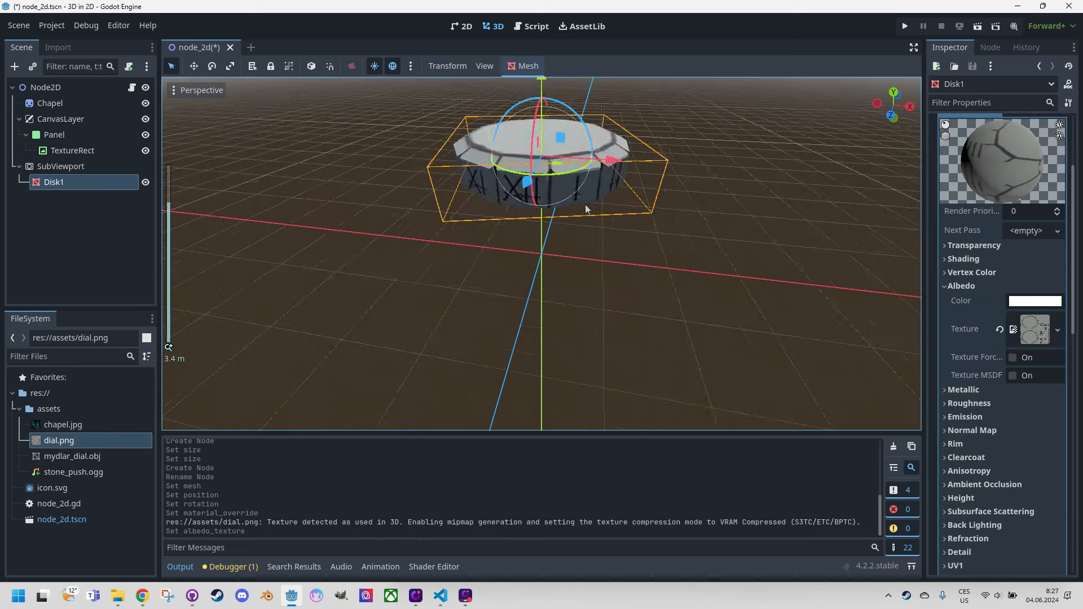
scroll(599, 168, "down", 3)
middle_click_drag(599, 168, 716, 189)
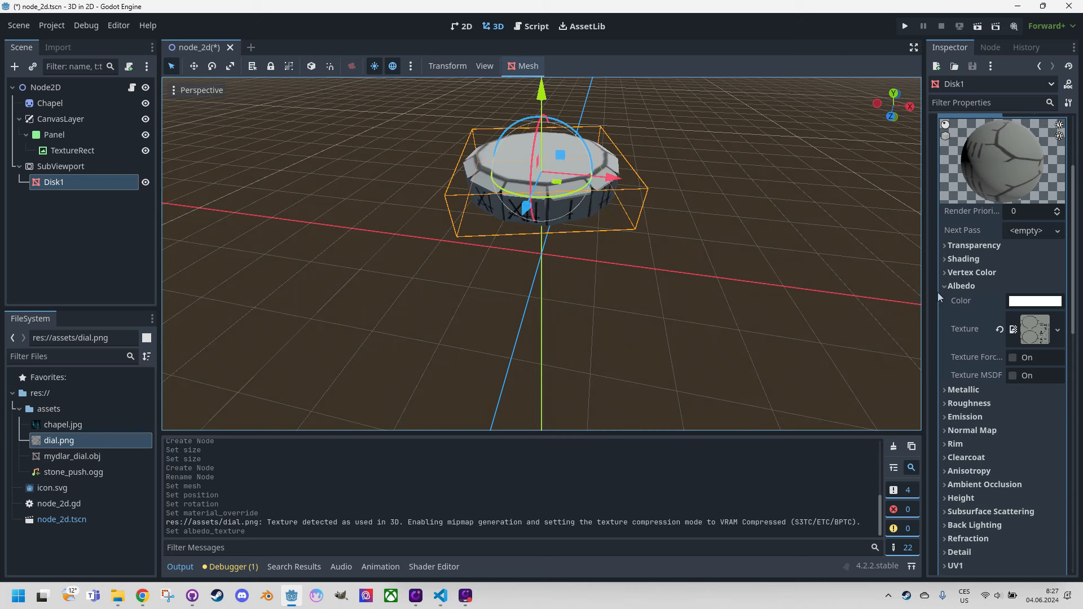
left_click(944, 258)
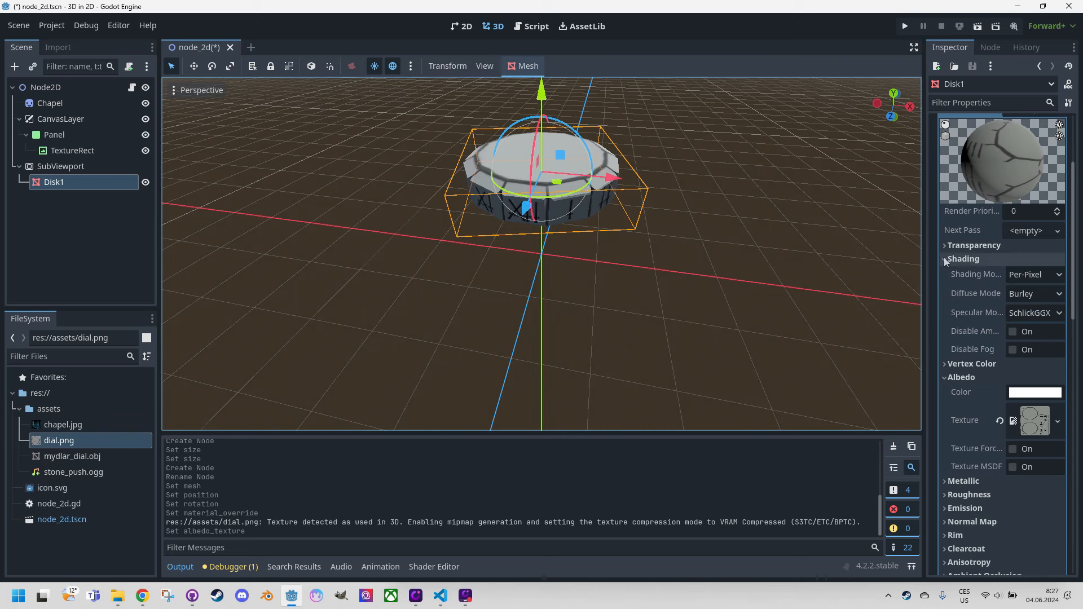
left_click(1014, 332)
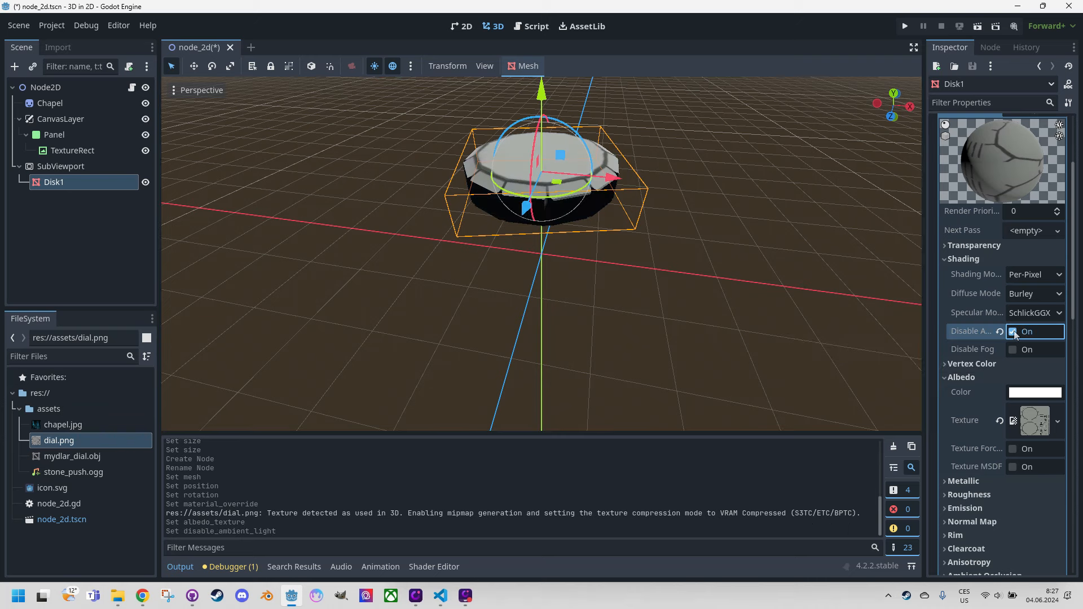
Set the material's metallic value to 0.04 and its specular value to 0.32
scroll(999, 423, "down", 3)
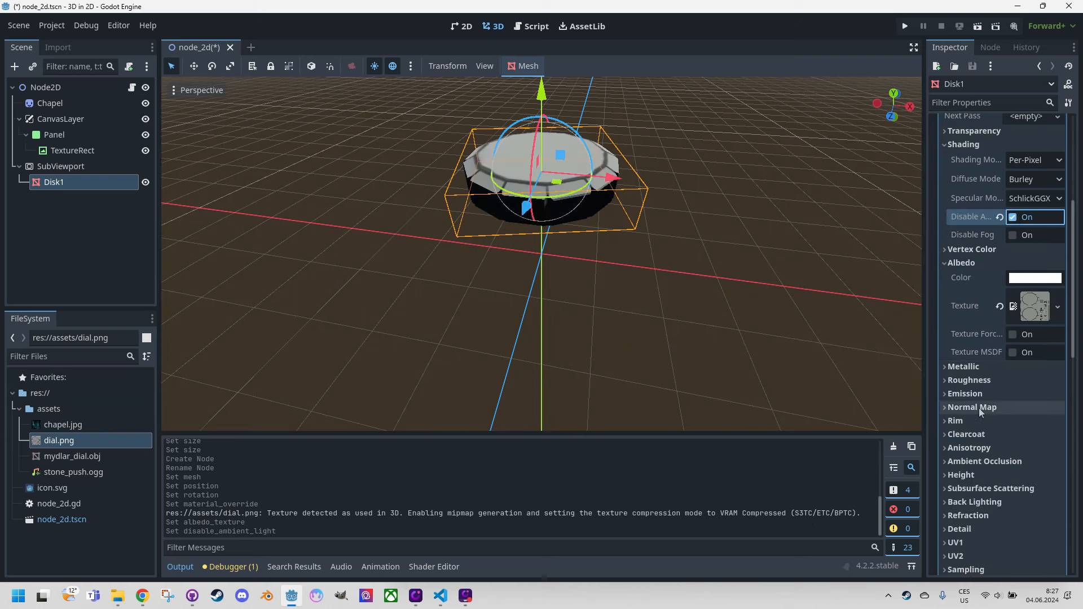
left_click(945, 368)
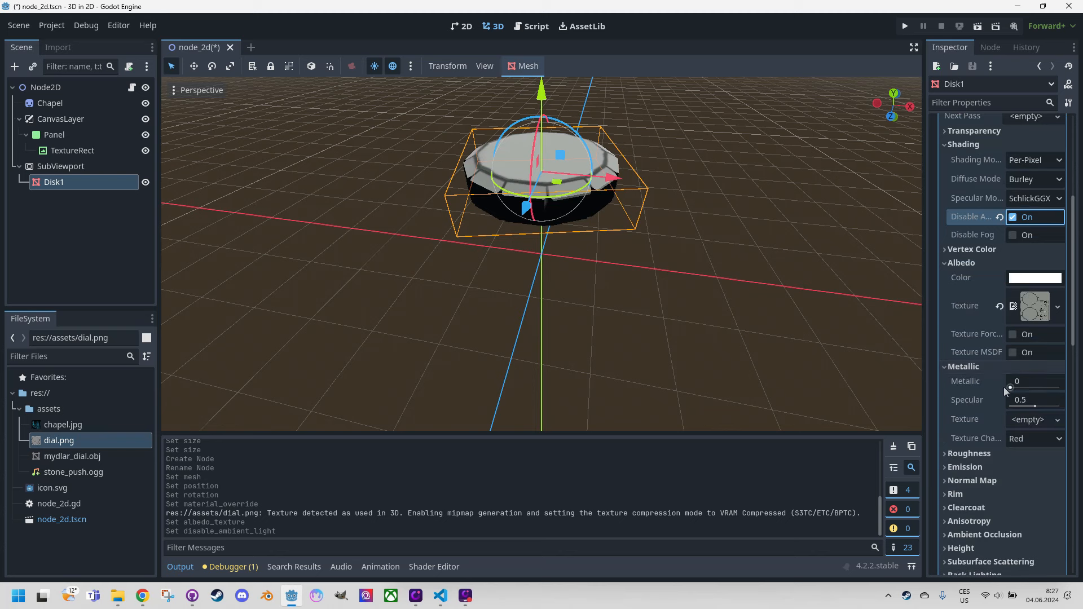
left_click(1031, 383)
type("0.")
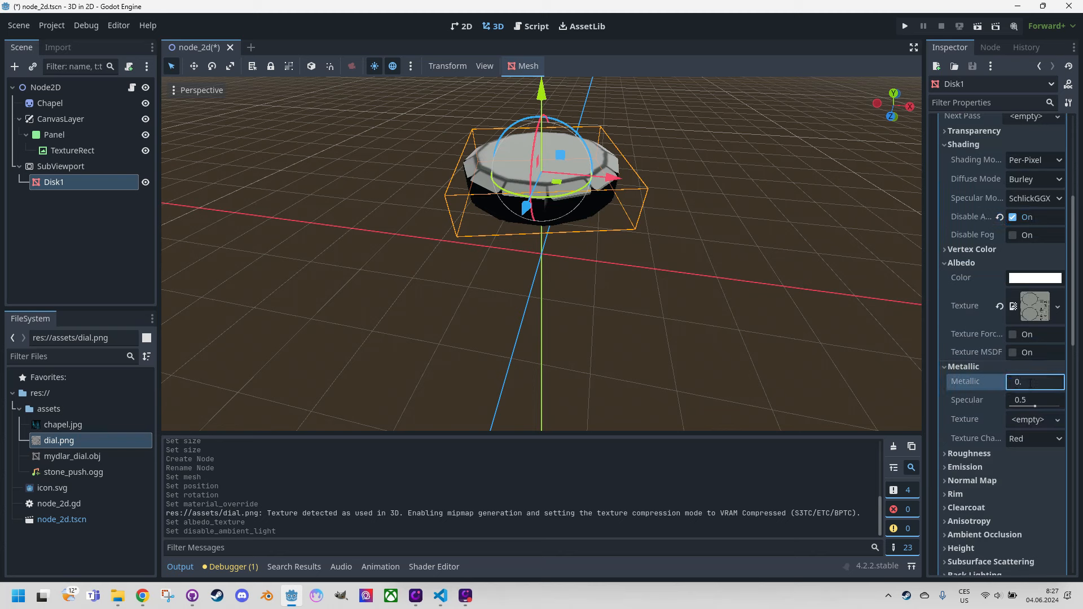
type("04")
key("Tab")
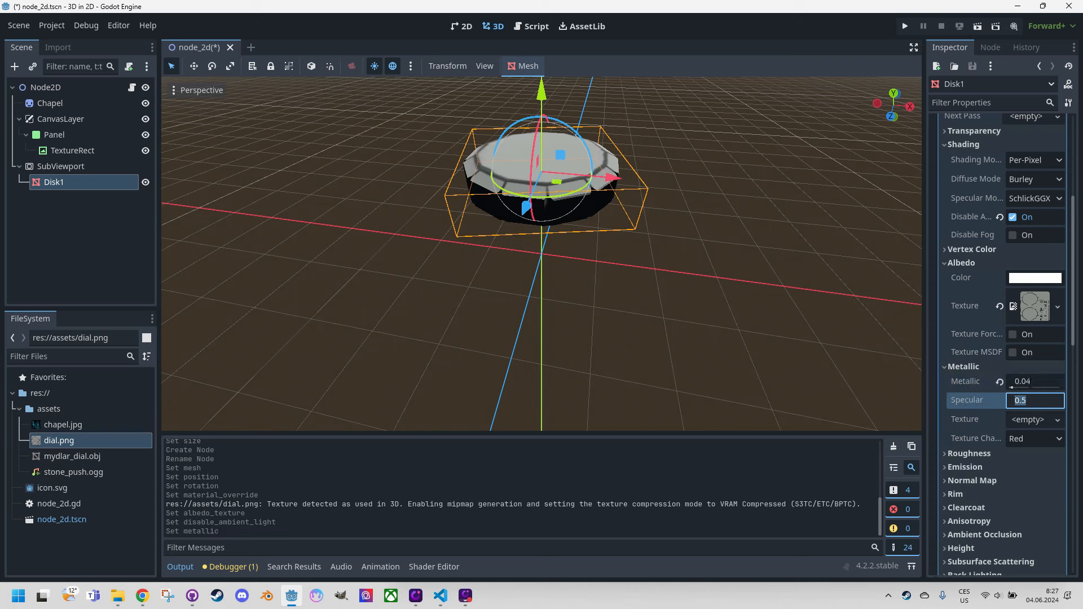
type("0.32")
key("Tab")
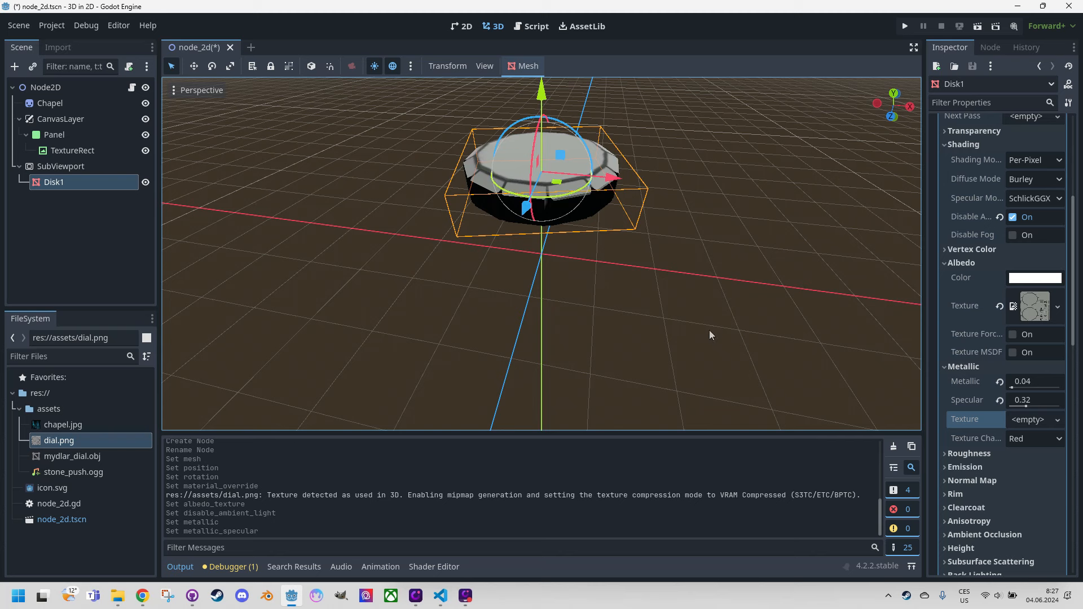
Set the material's roughness to 0.37 and deselect Disk1
scroll(961, 468, "down", 4)
left_click(945, 282)
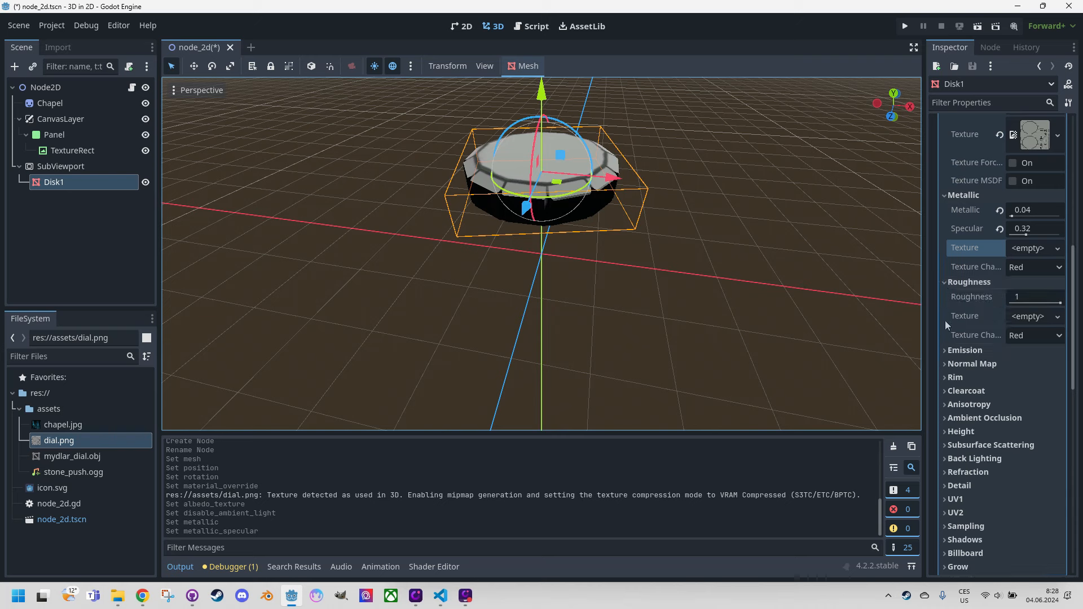
left_click(1034, 298)
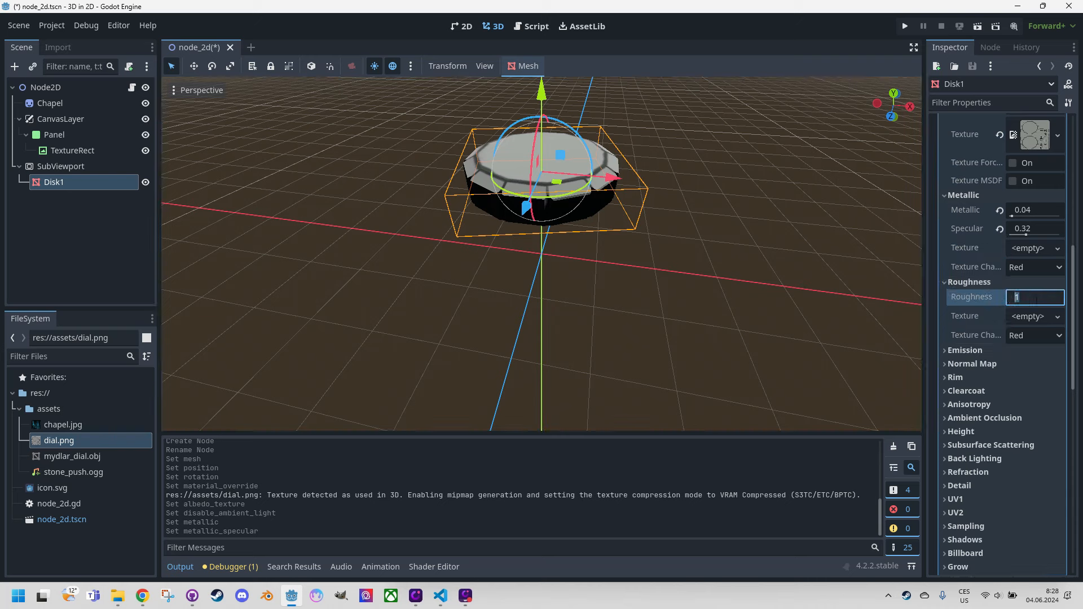
type("0.37")
left_click(705, 221)
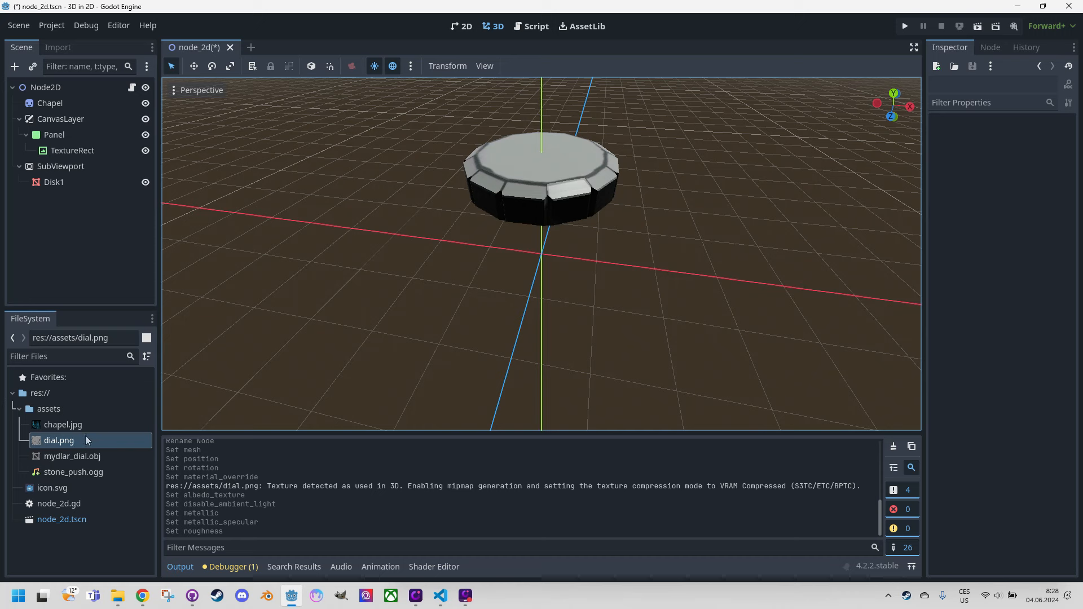
Enable the normal map on Disk1's override material and assign a new noise texture to it
left_click(67, 184)
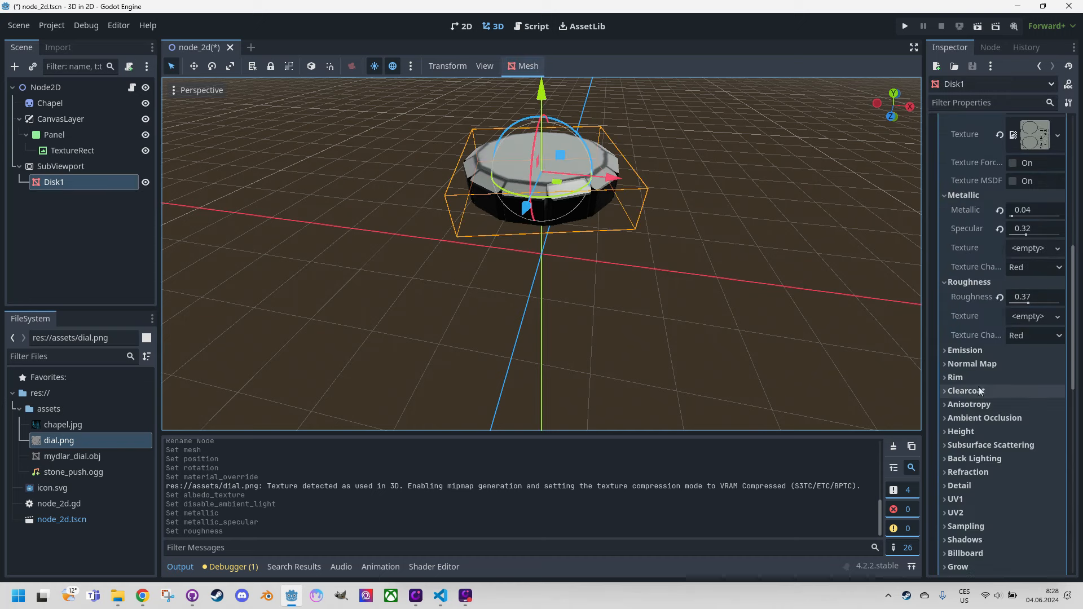
left_click(945, 366)
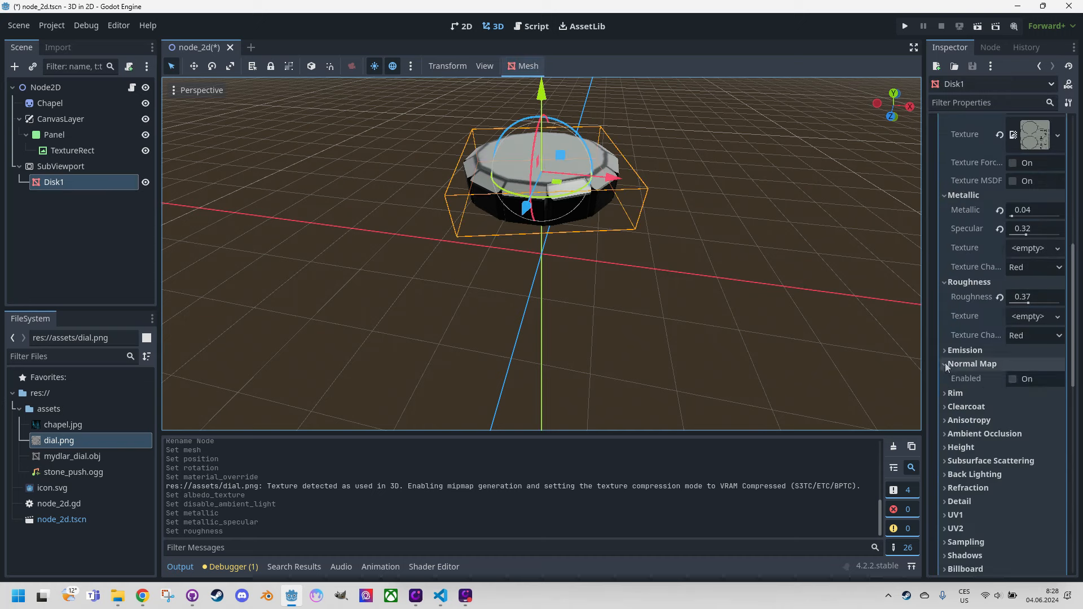
left_click(1014, 378)
scroll(1016, 381, "down", 3)
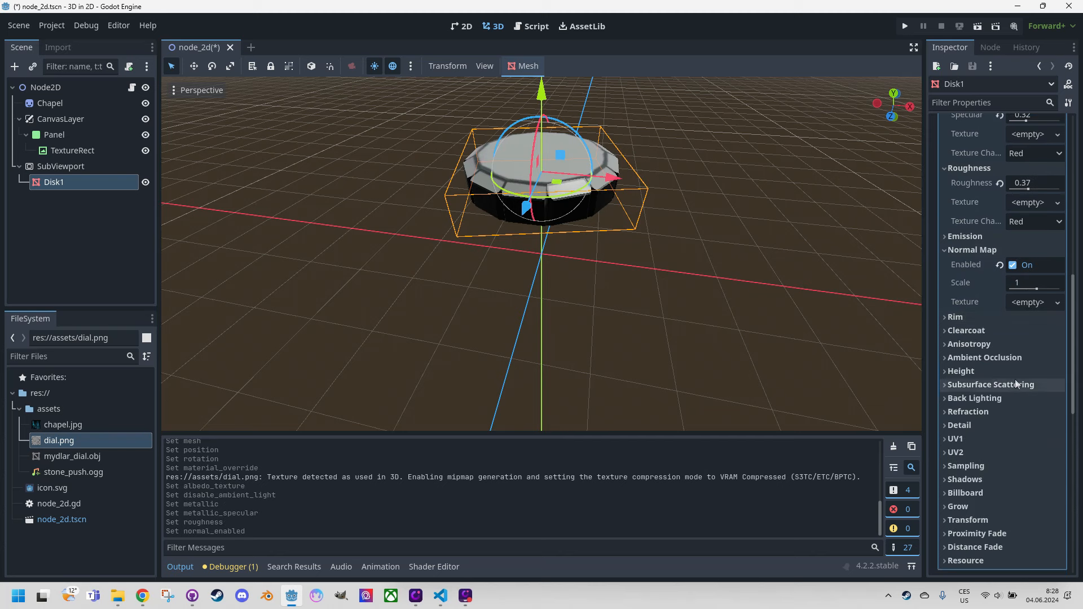
left_click(1058, 305)
left_click(978, 537)
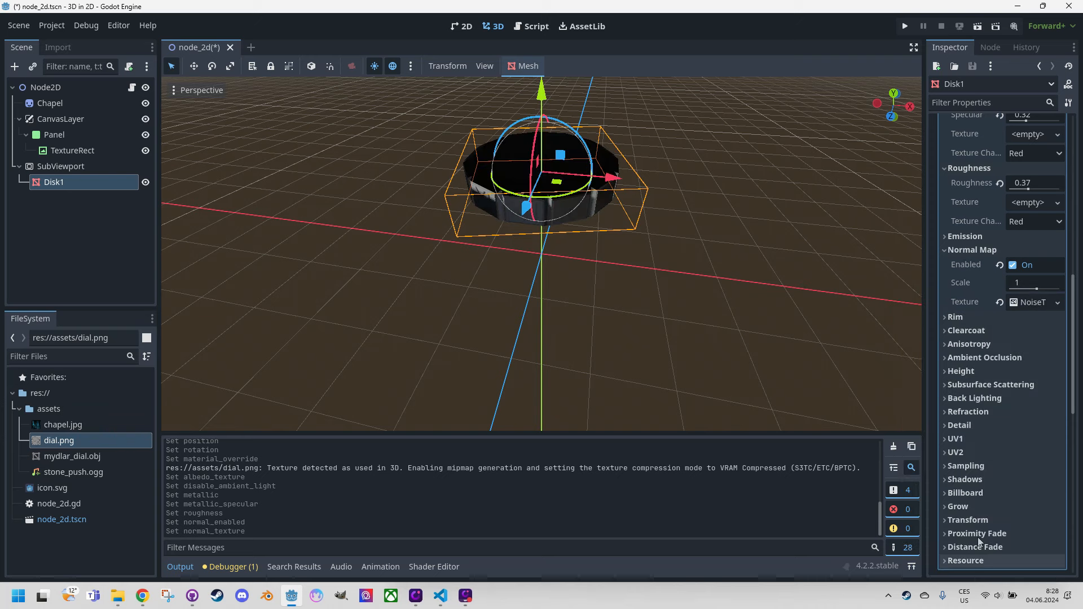
Turn on Seamless for the normal map's noise texture and set its seamless blend skirt to 1
left_click(1031, 303)
scroll(1044, 342, "down", 3)
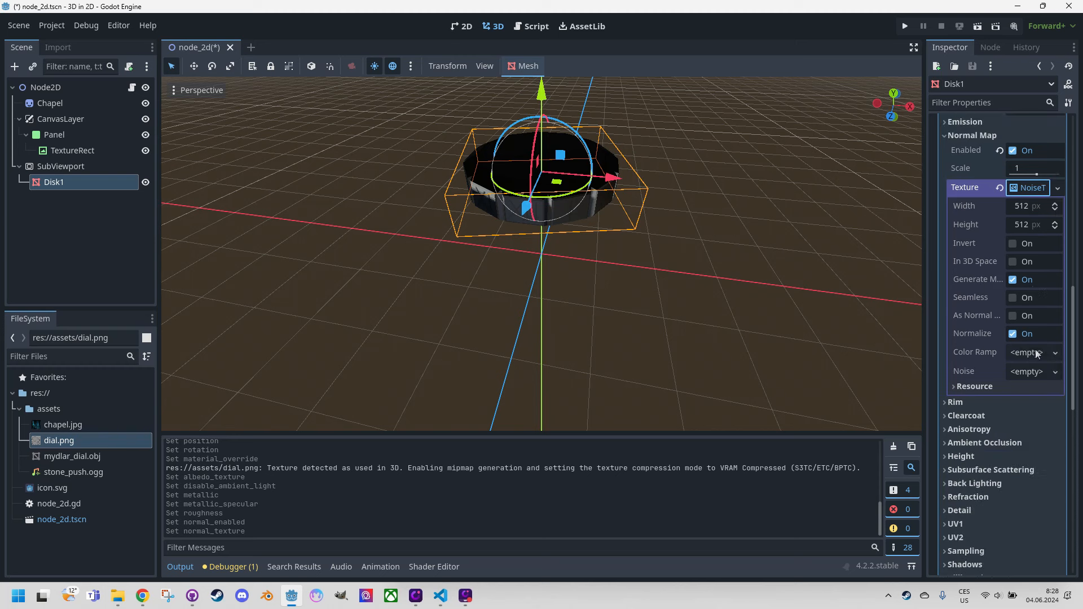
left_click(1014, 301)
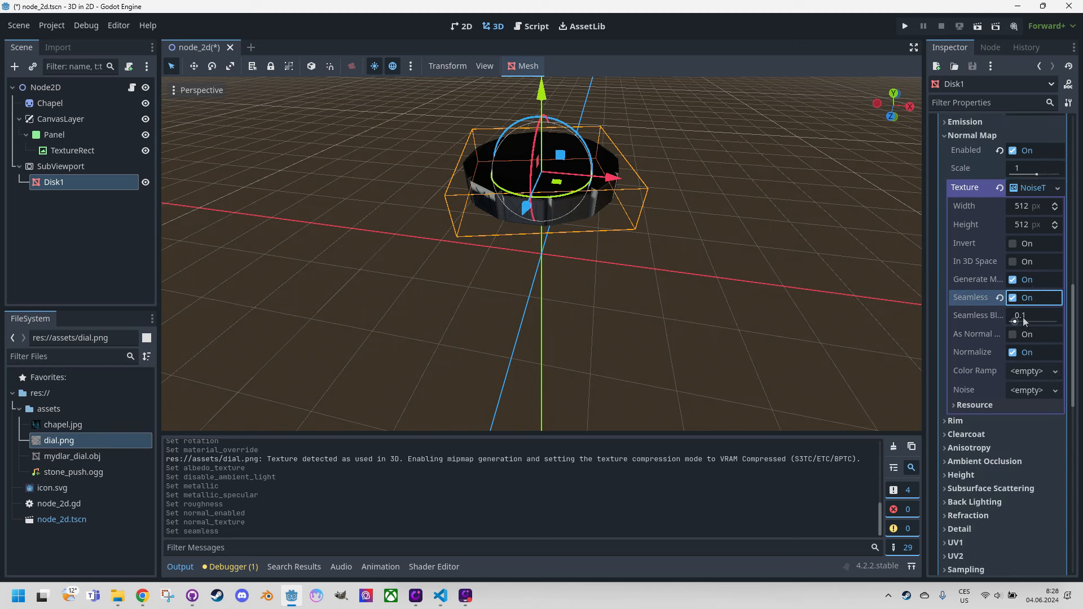
left_click(1024, 316)
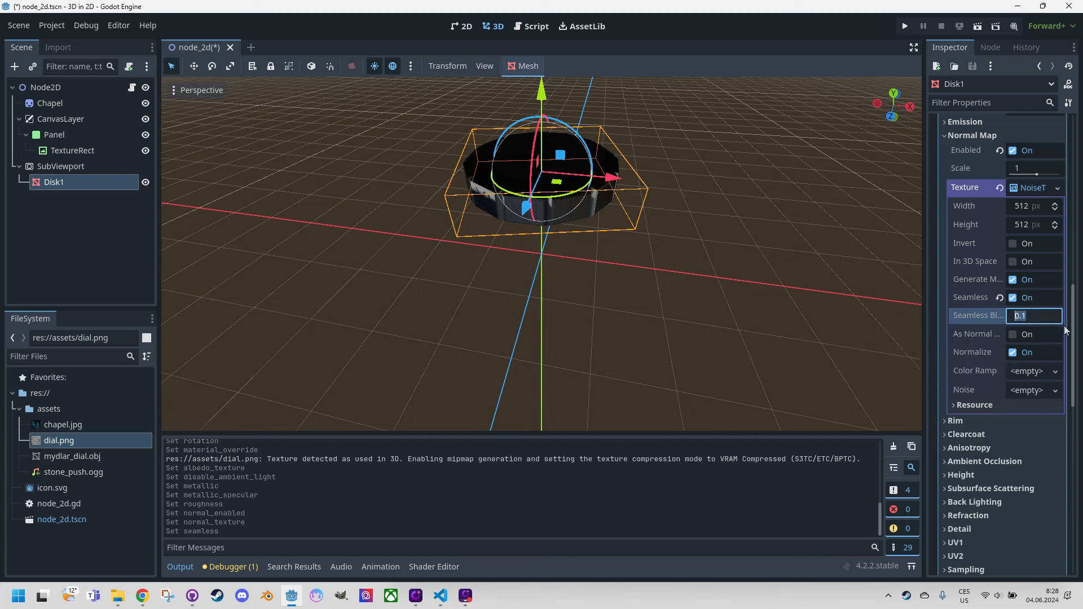
type("3.8")
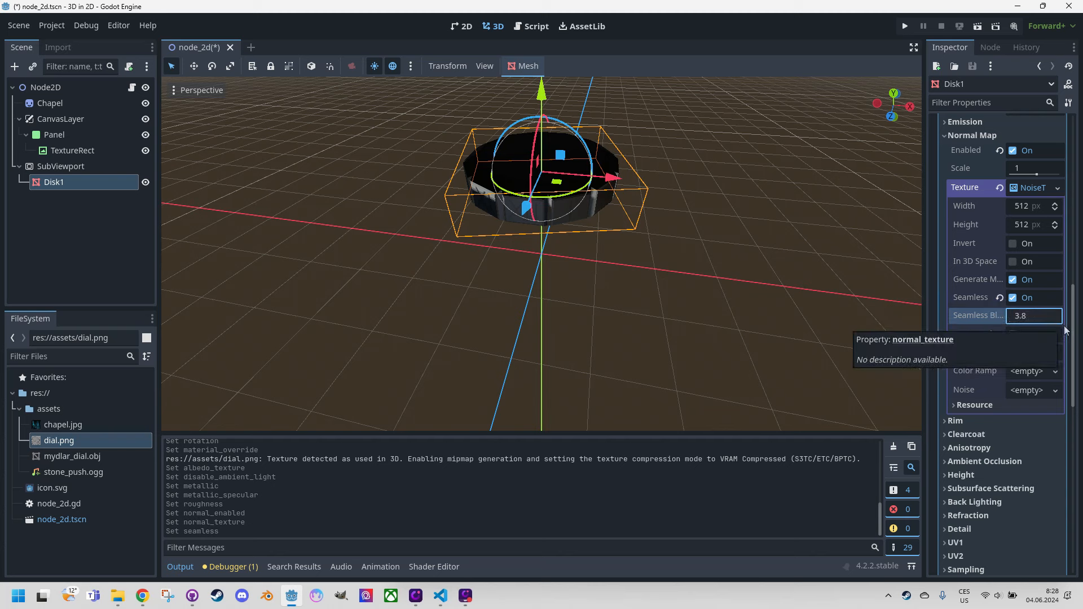
key("Tab")
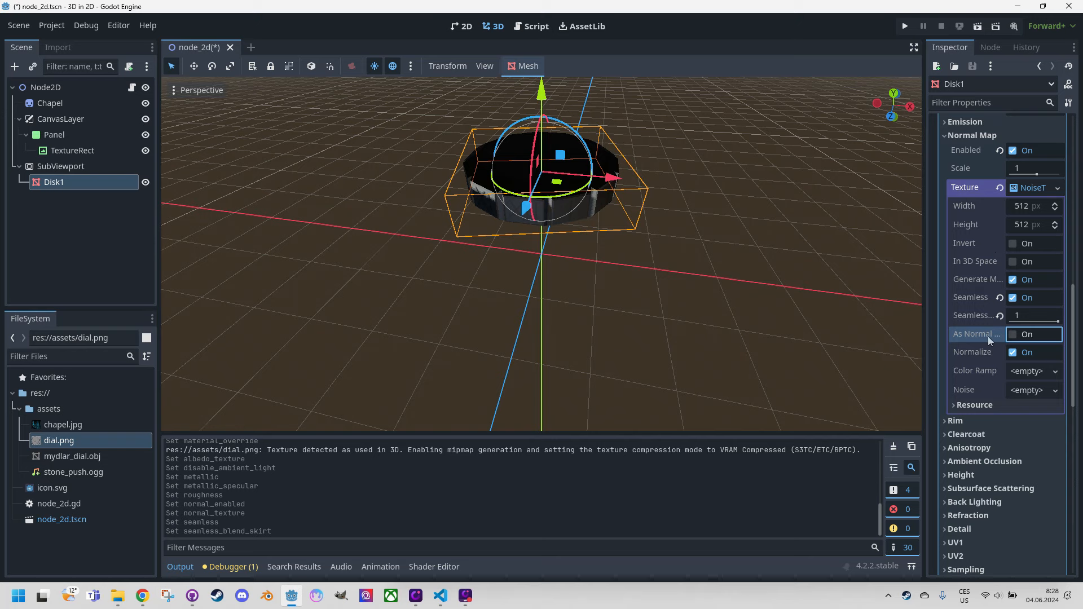
Turn on As Normal Map for the noise texture and give it a new FastNoiseLite noise
scroll(648, 182, "up", 5)
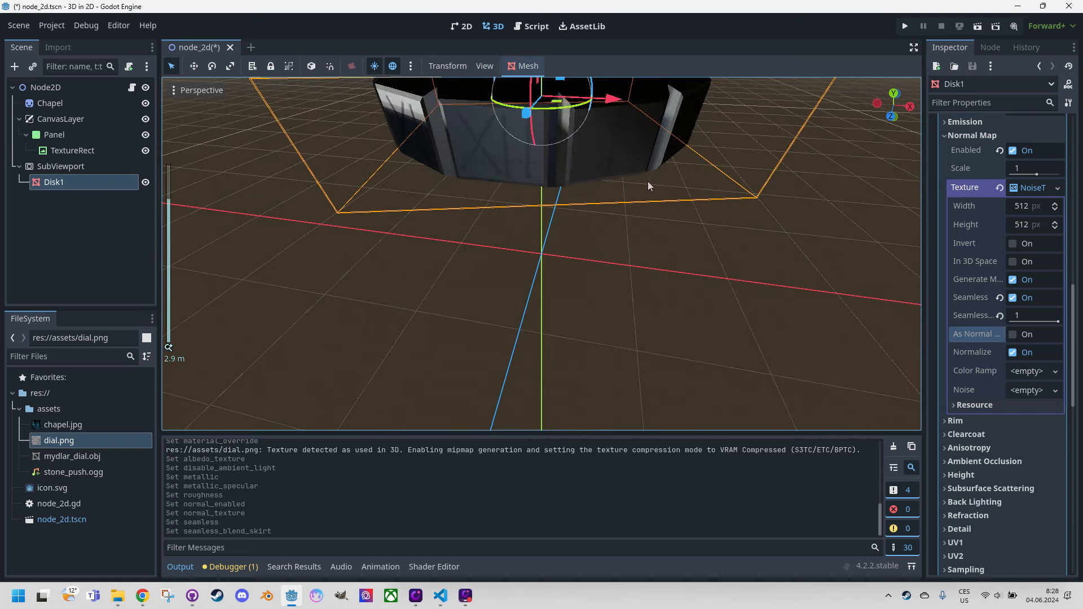
scroll(647, 181, "down", 4)
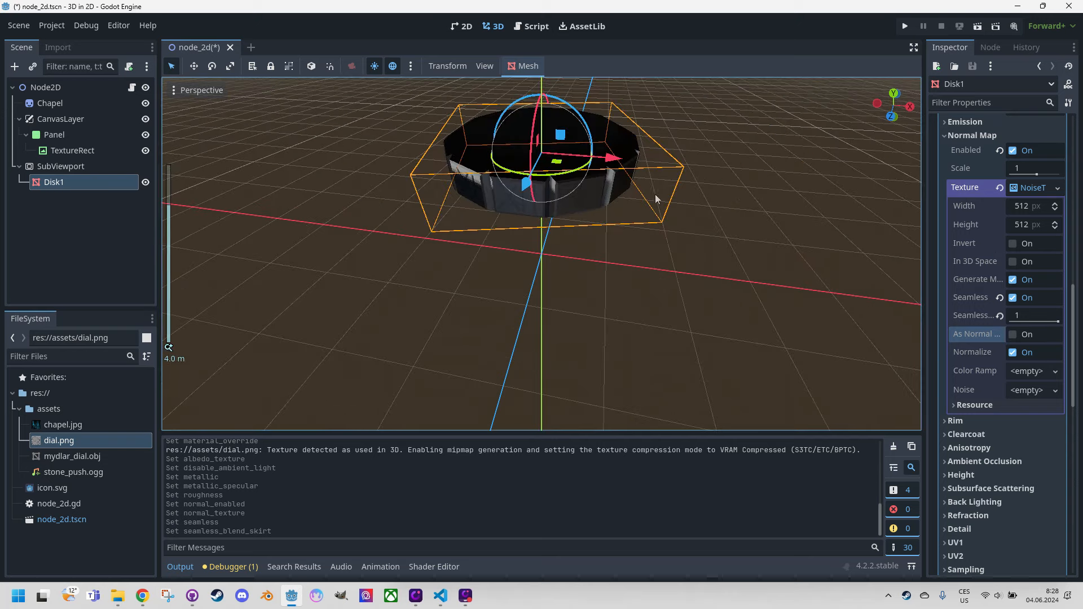
left_click(1013, 335)
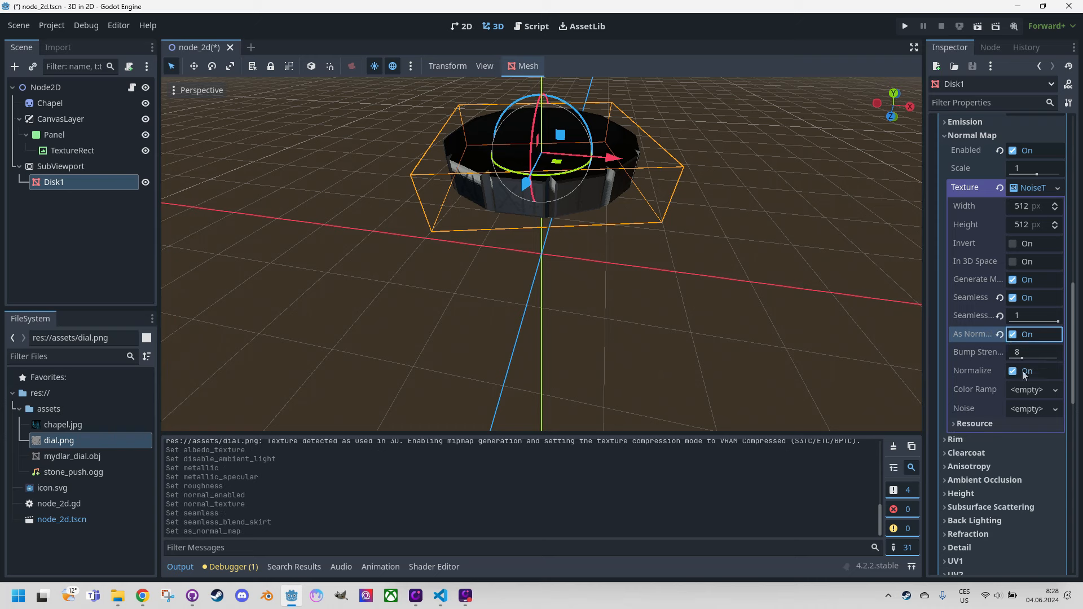
left_click(1055, 410)
left_click(1028, 425)
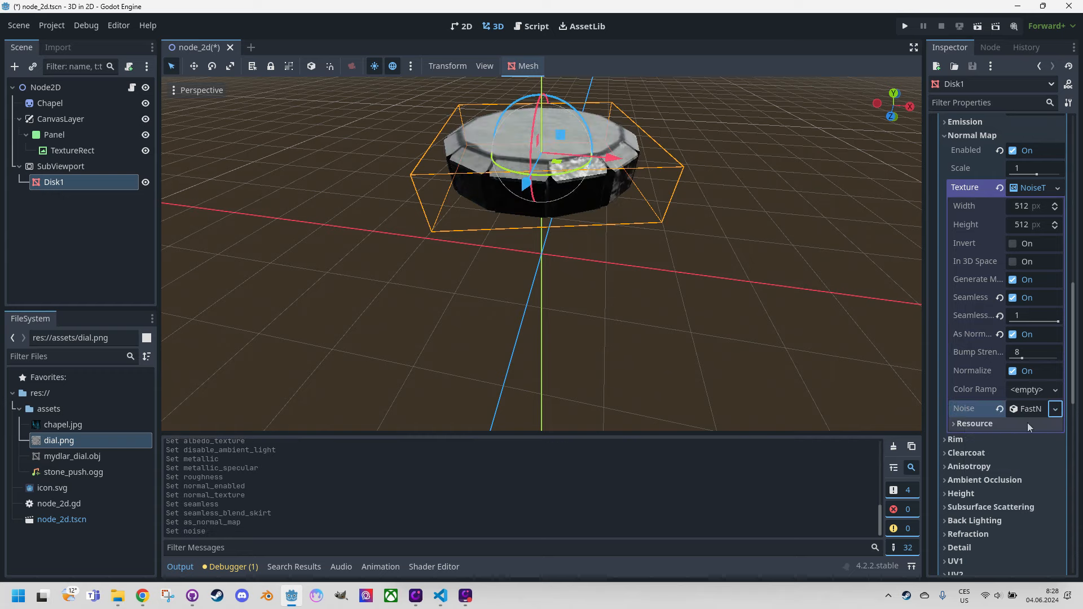
scroll(547, 209, "up", 2)
middle_click_drag(548, 209, 557, 179)
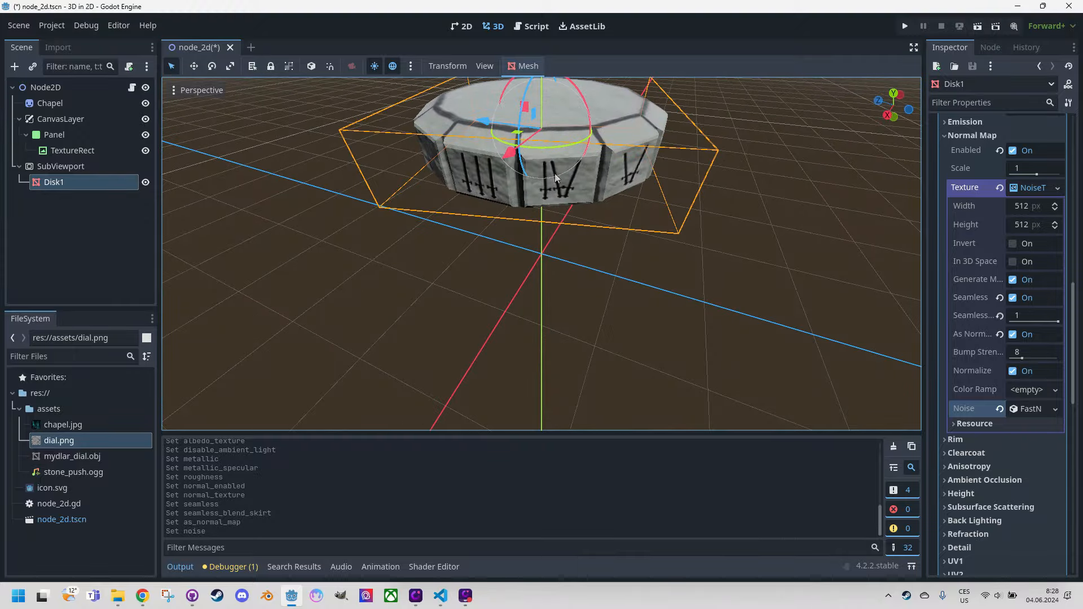
middle_click_drag(612, 211, 747, 293)
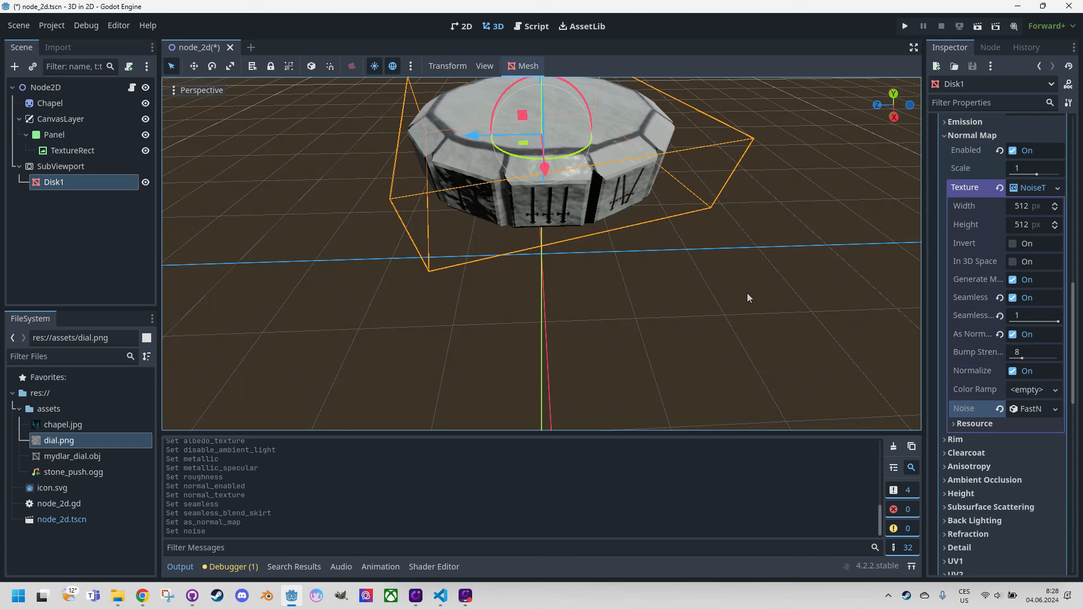
Set the normal map noise type to Cellular and its frequency to 0.0768
left_click(1035, 408)
scroll(1034, 395, "down", 3)
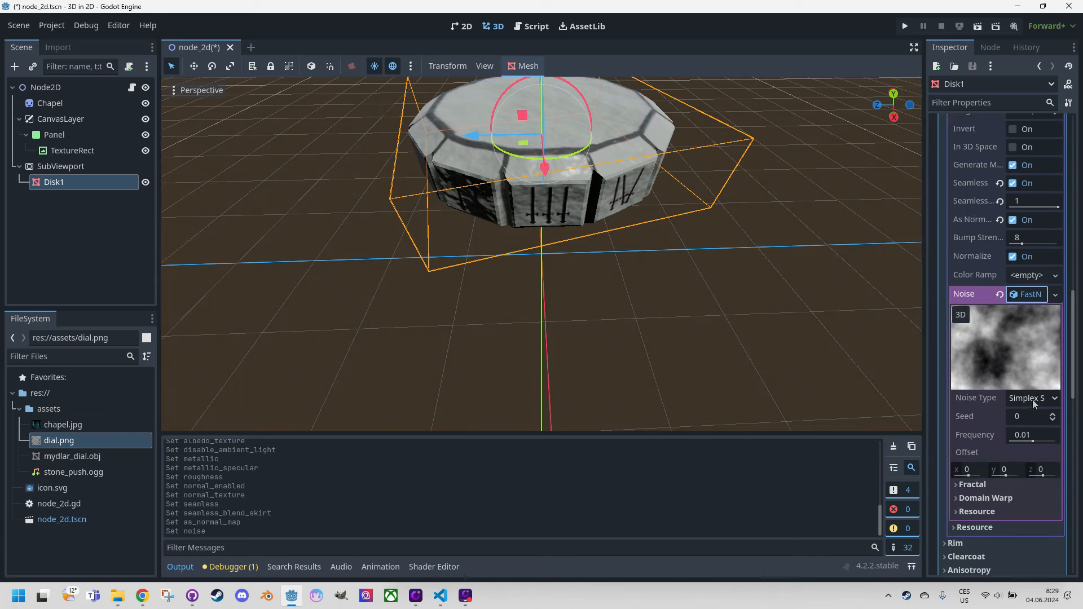
left_click(1021, 401)
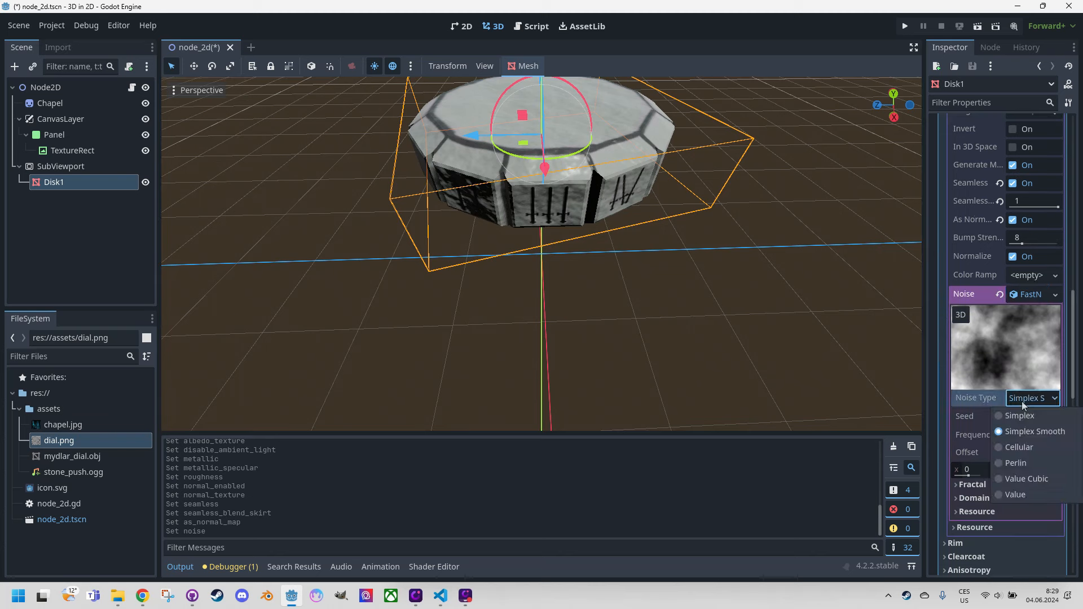
left_click(1025, 452)
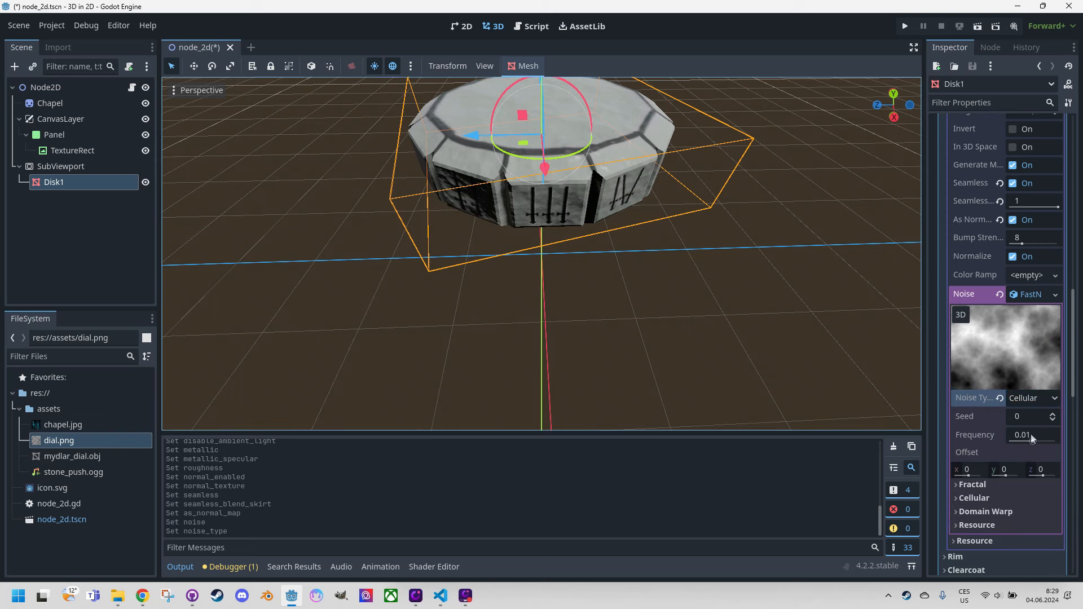
left_click(1031, 435)
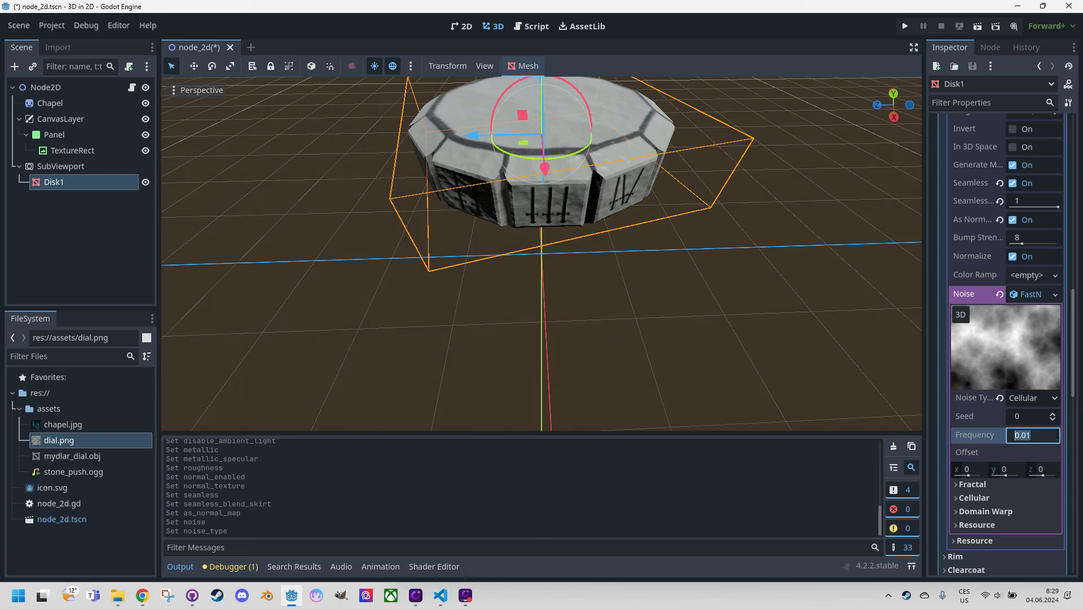
type("0.0768")
key("Tab")
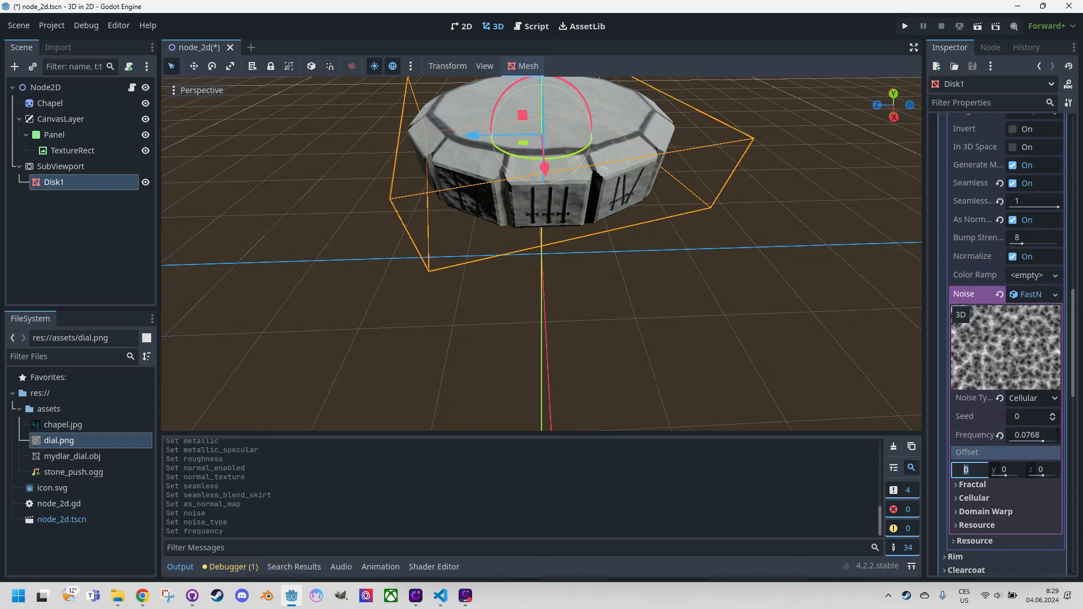
middle_click_drag(576, 280, 631, 194)
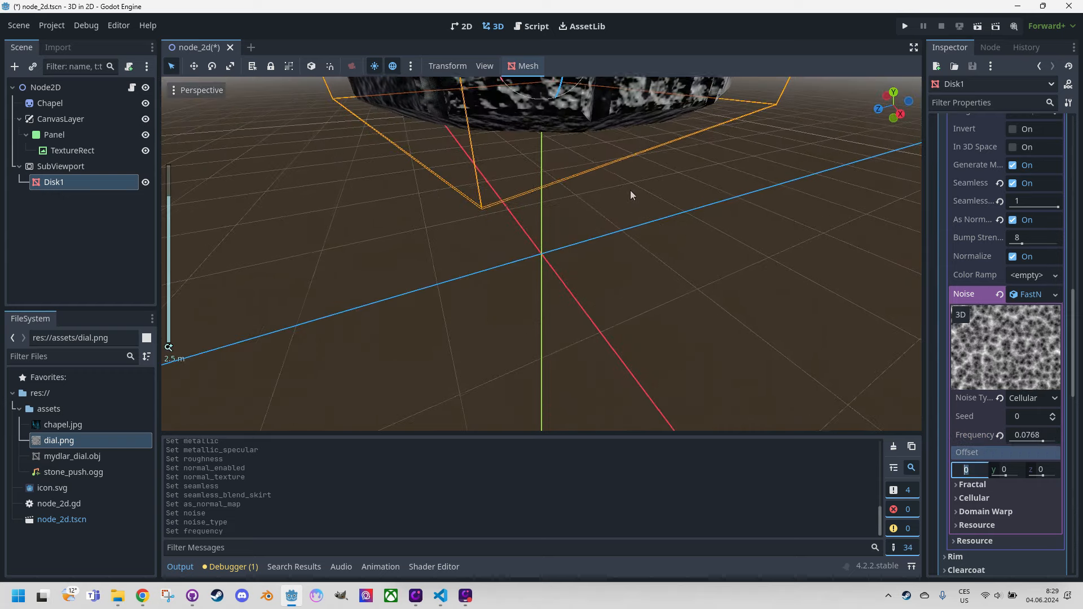
scroll(632, 192, "down", 2)
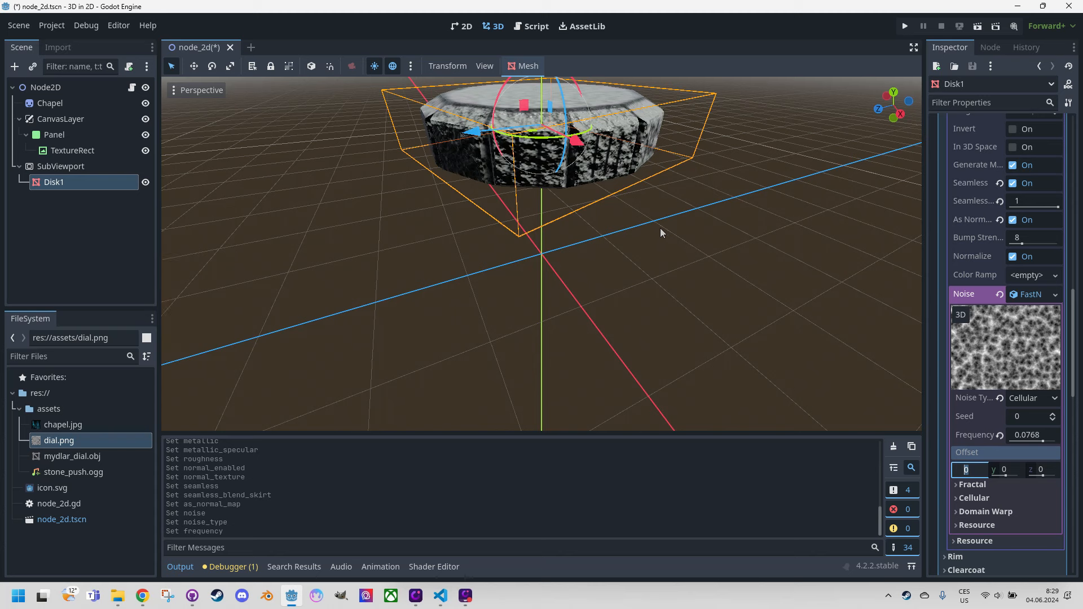
Set the fractal type of the normal map's noise to Ridged
left_click(956, 485)
scroll(956, 487, "down", 2)
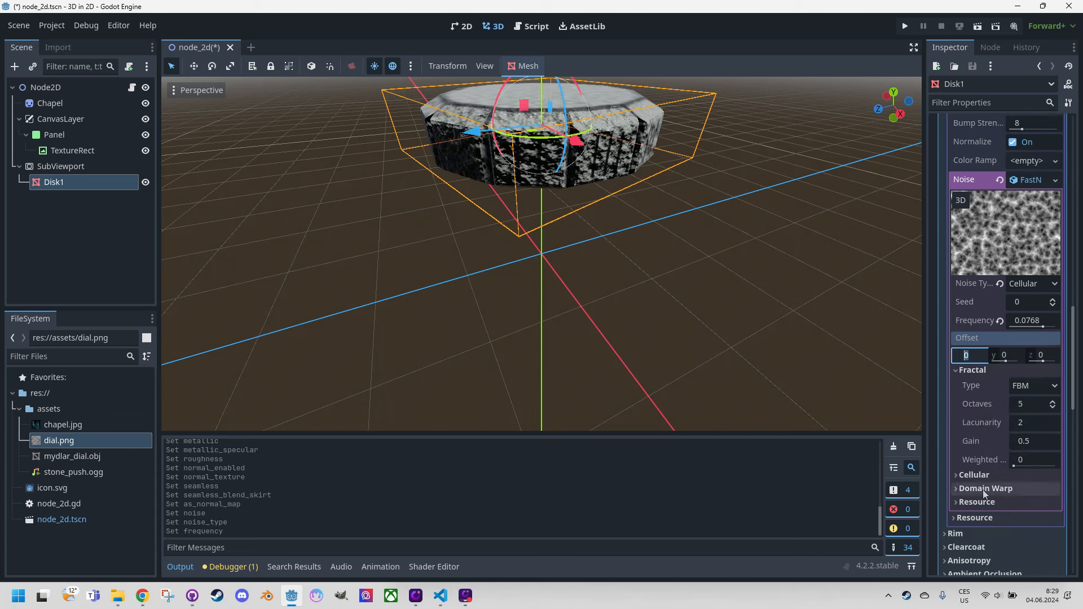
left_click(1055, 385)
left_click(1034, 434)
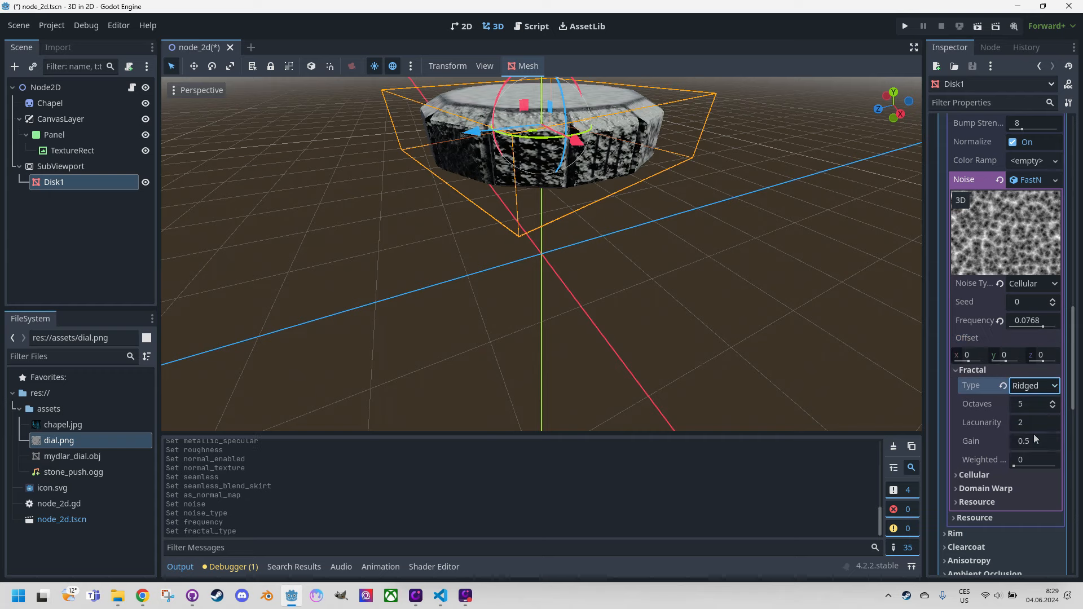
middle_click_drag(781, 283, 816, 276)
scroll(773, 262, "down", 8)
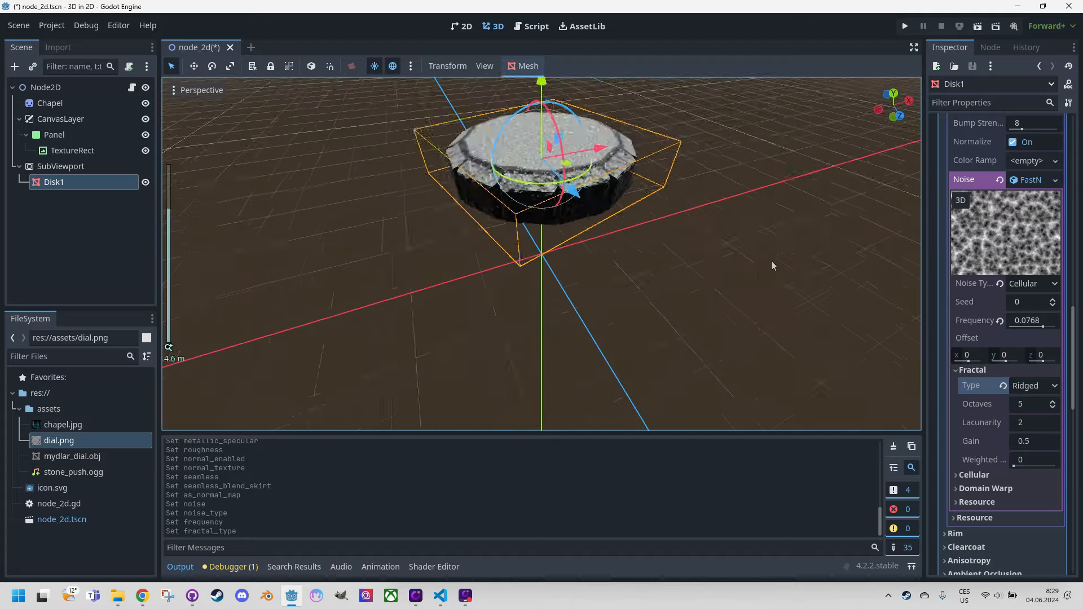
middle_click_drag(697, 279, 634, 289)
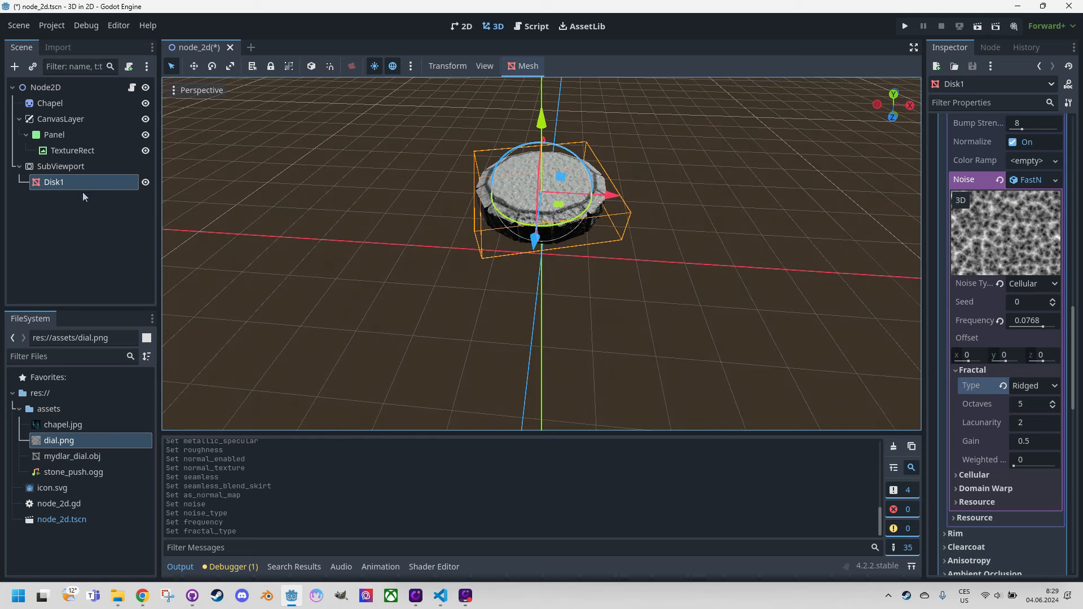
Attach a new GDScript file named disk_3d.gd with the default node template to Disk1 and save the scene
left_click(36, 184)
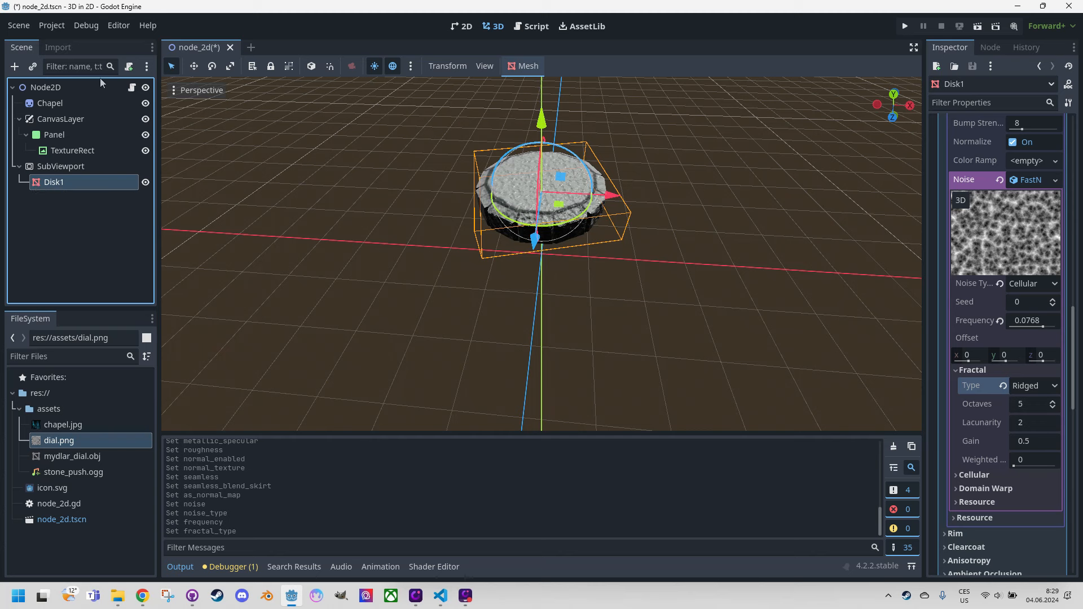
left_click(129, 68)
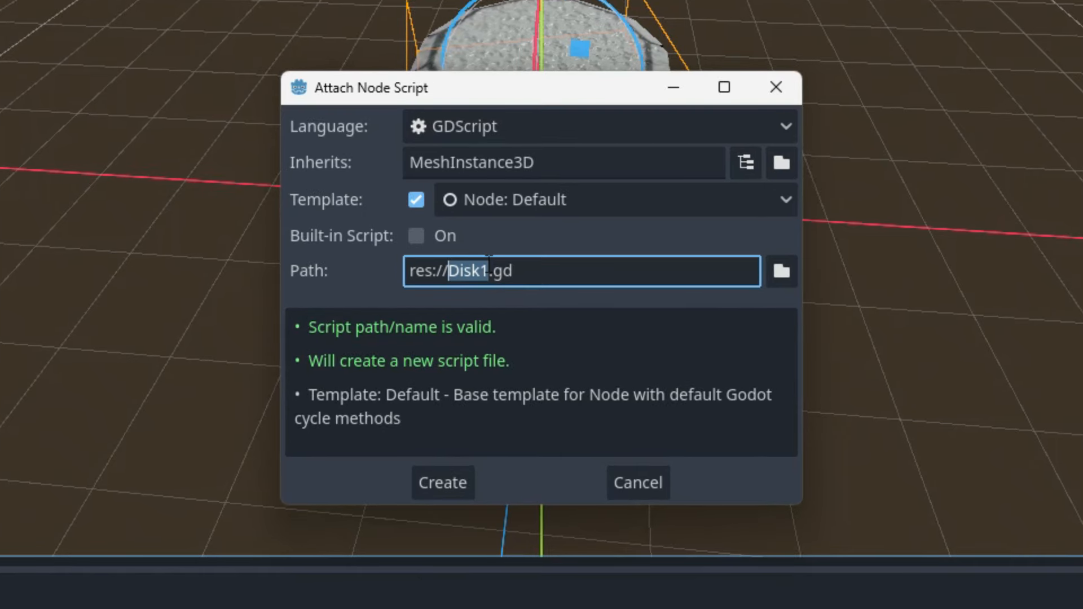
type("turn")
key("BackSpace")
key("BackSpace")
key("BackSpace")
key("BackSpace")
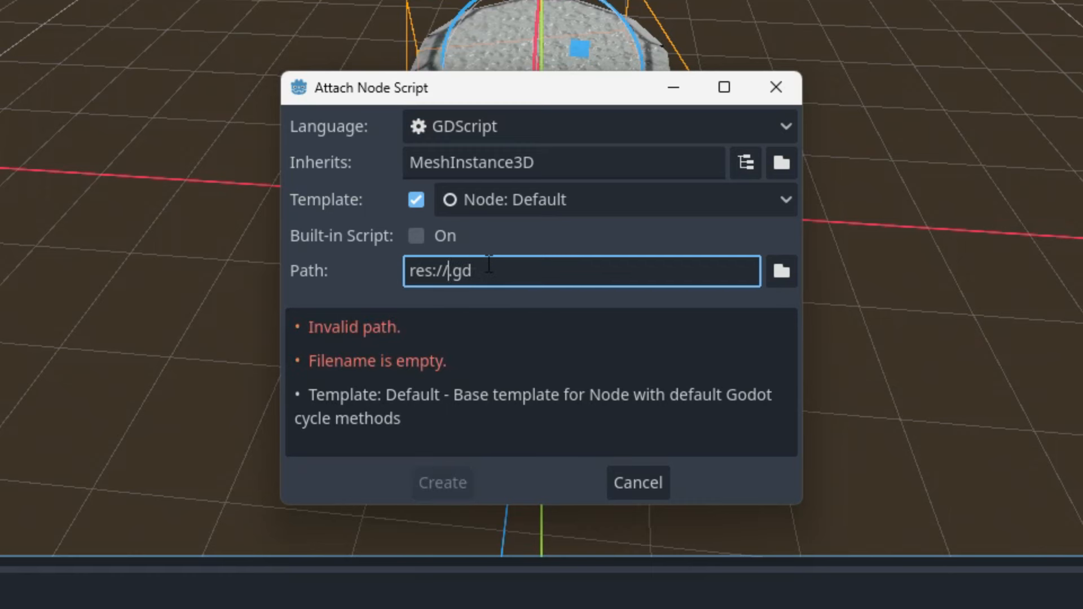
type("disk_")
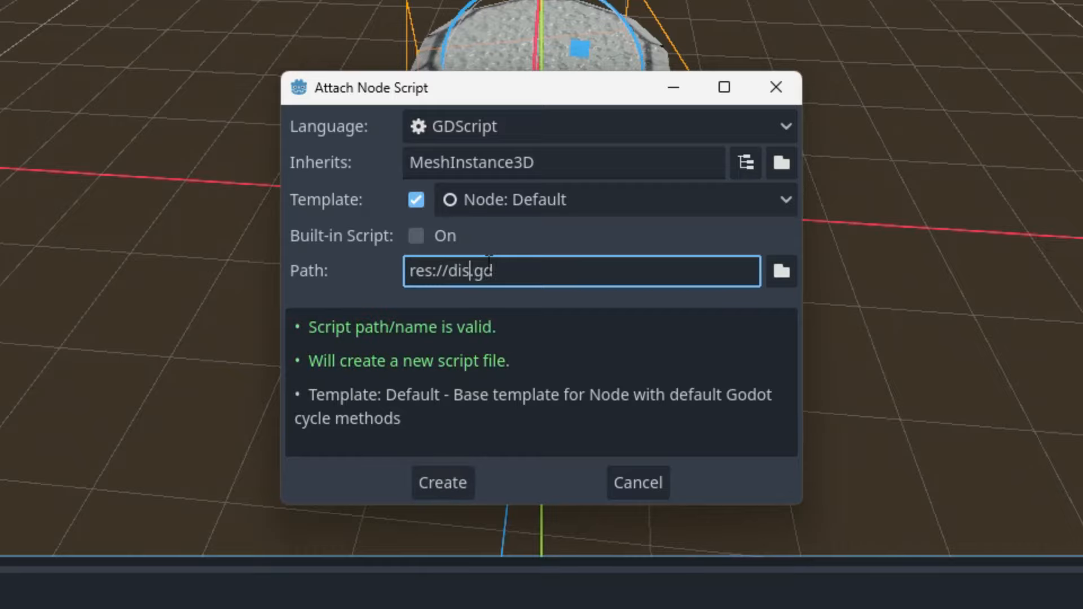
type("3d")
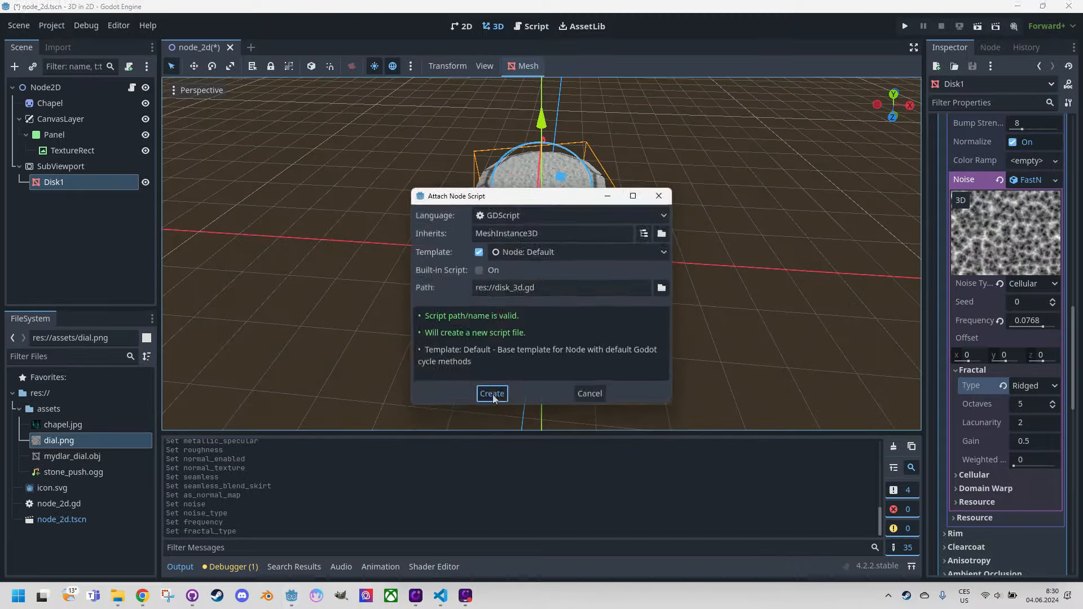
left_click(474, 424)
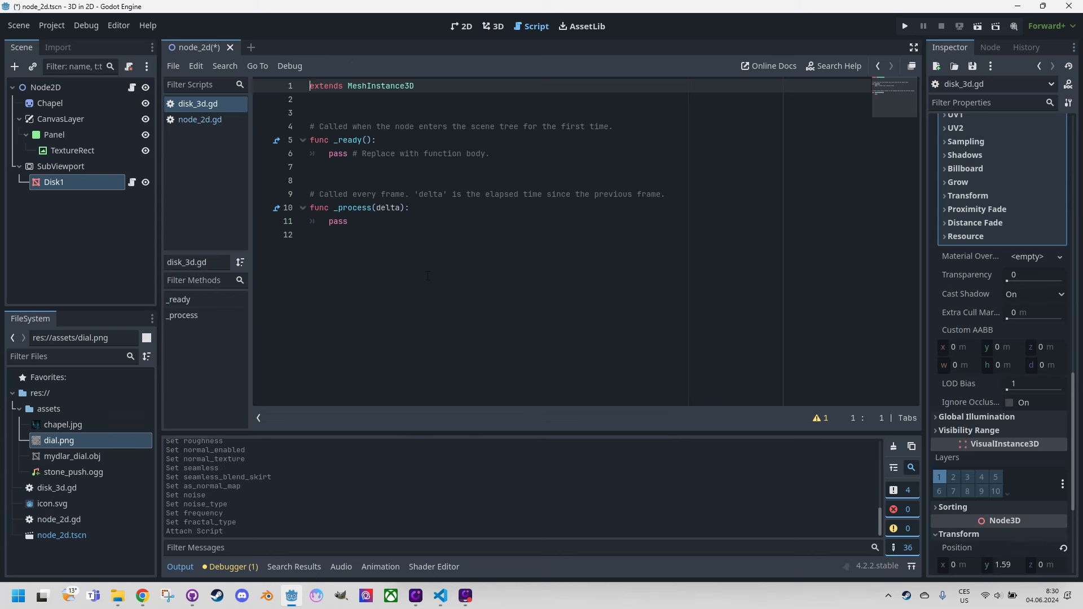
key("ctrl+s")
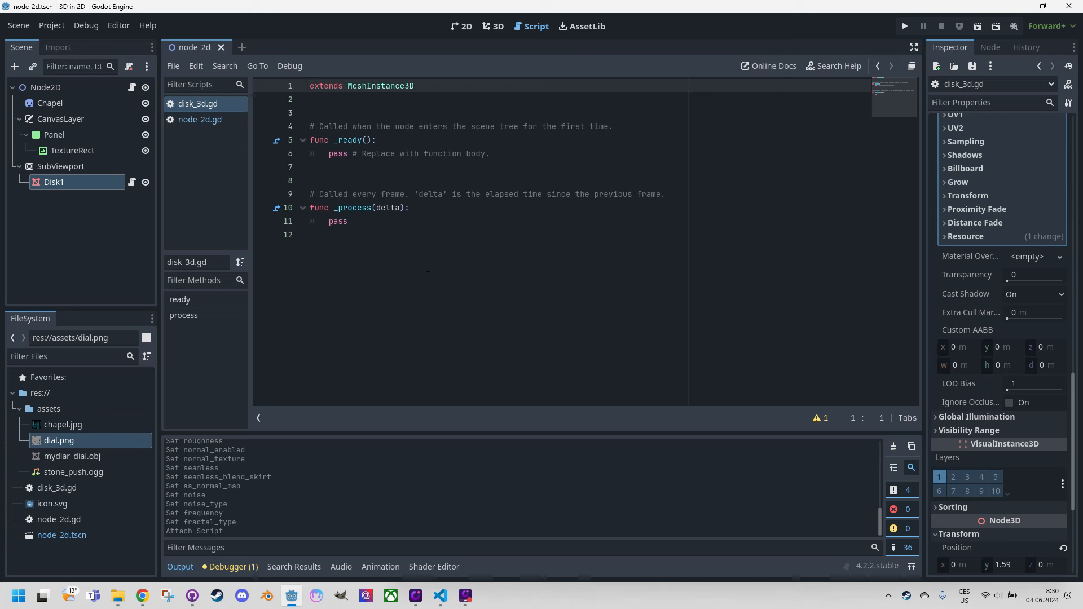
Return to the 3D workspace and select Disk1 to show its mesh properties
left_click(495, 26)
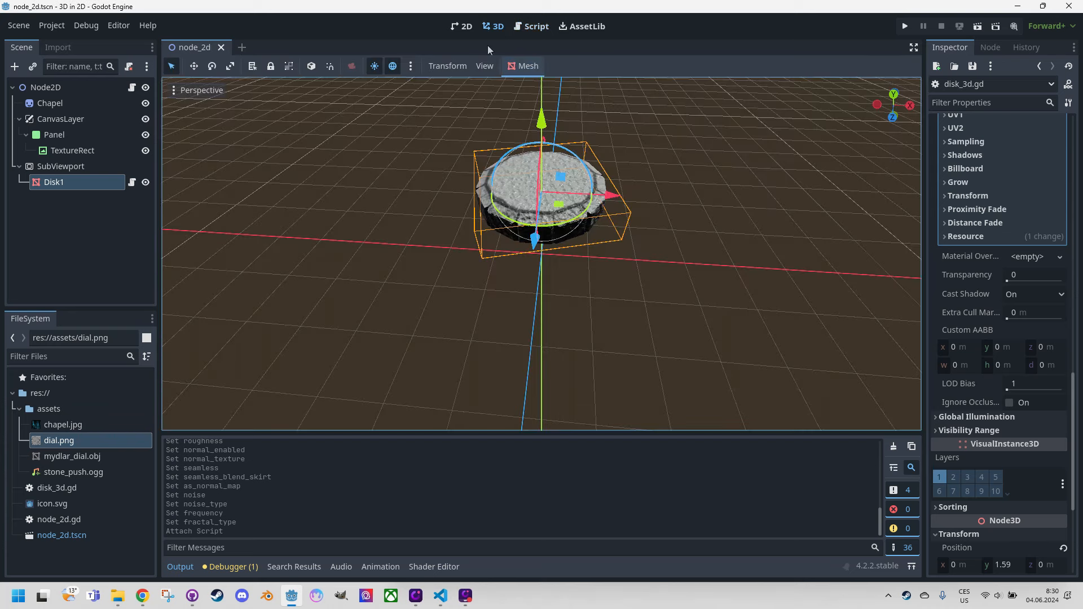
left_click(52, 183)
middle_click_drag(584, 280, 567, 239)
scroll(567, 240, "up", 3)
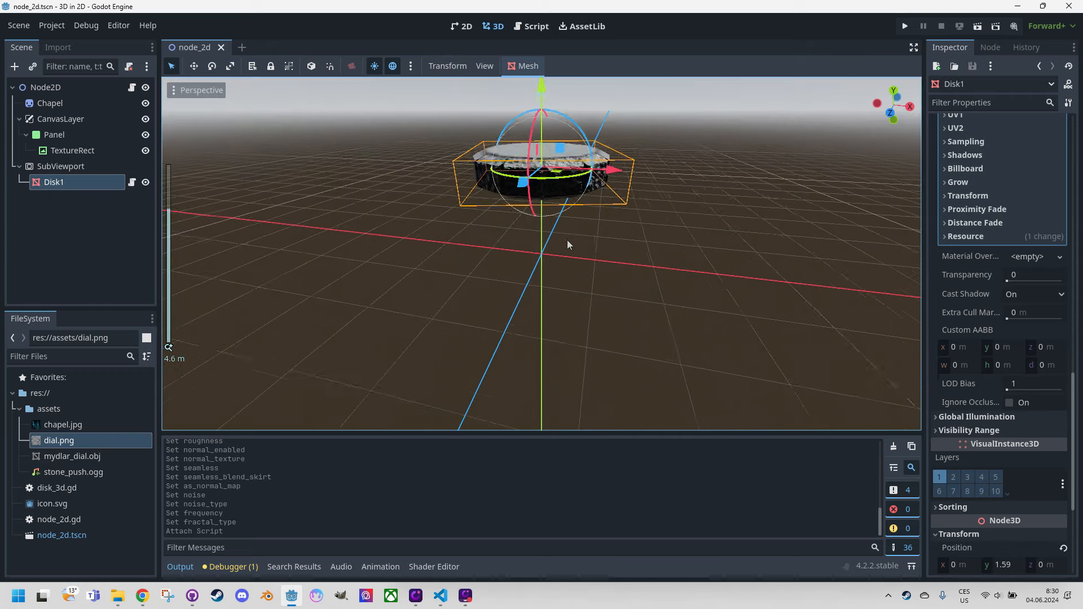
Duplicate the Disk1 mesh three times within the SubViewport to get Disk2, Disk3 and Disk4
left_click(41, 186)
key("ctrl+d")
key("ctrl+d")
key("ctrl+d")
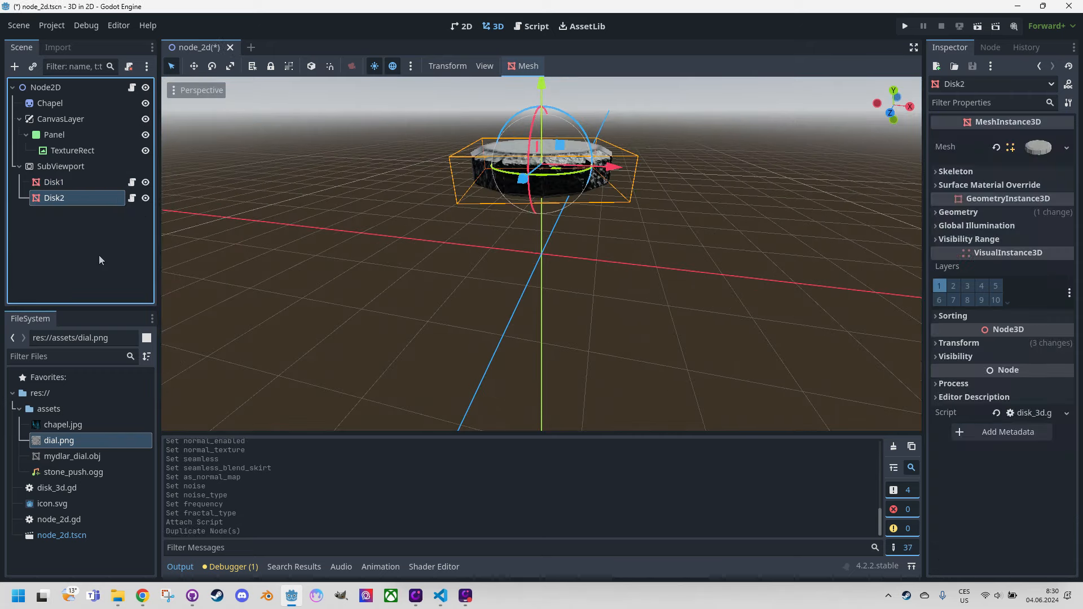
Set the Y position of Disk2 to 1.06 m
left_click(62, 197)
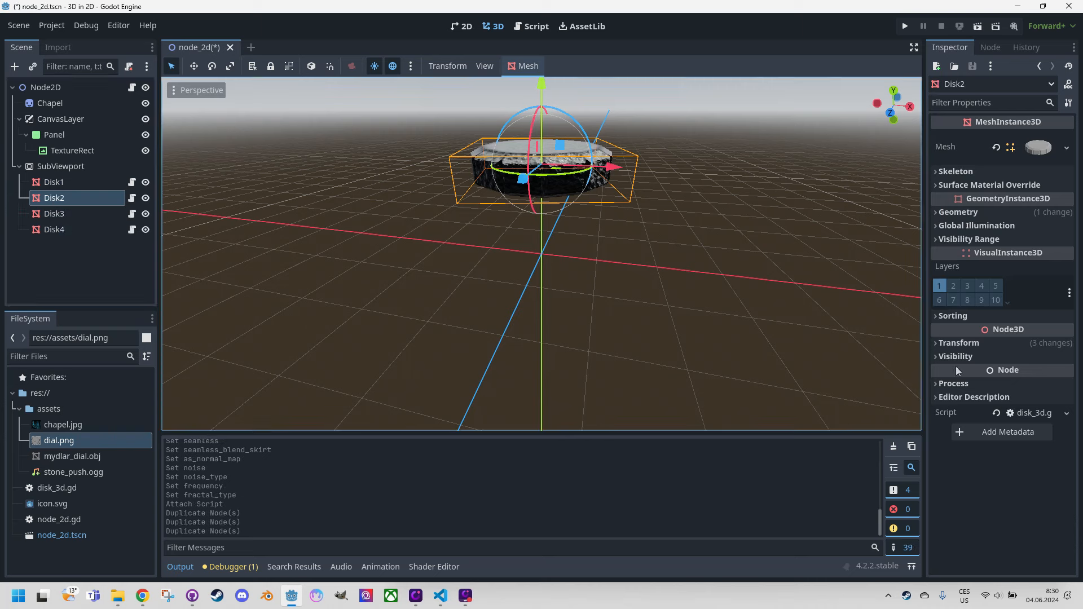
left_click(958, 343)
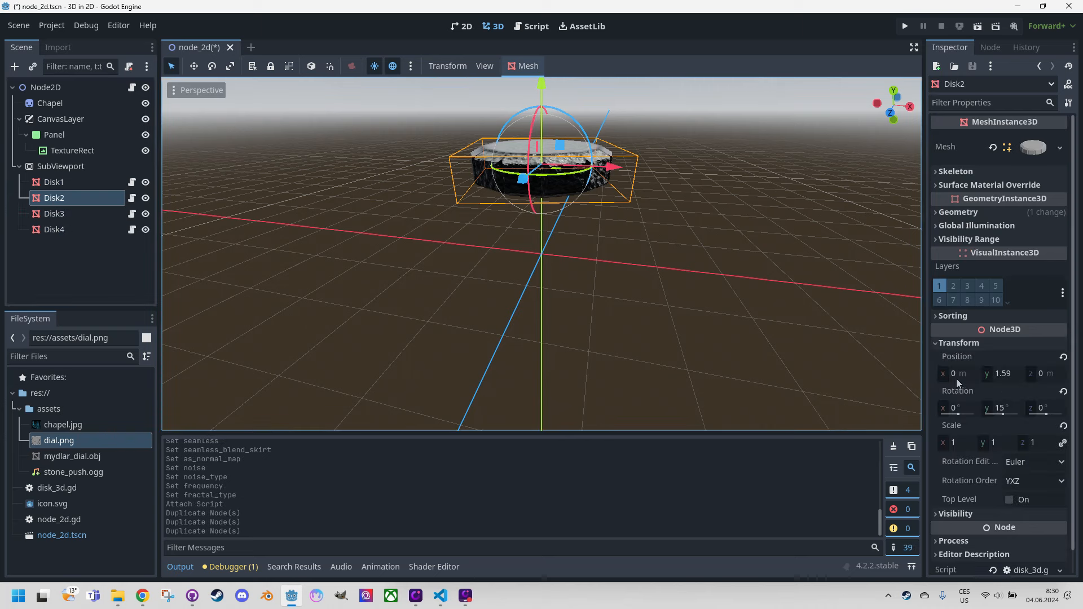
left_click(1005, 375)
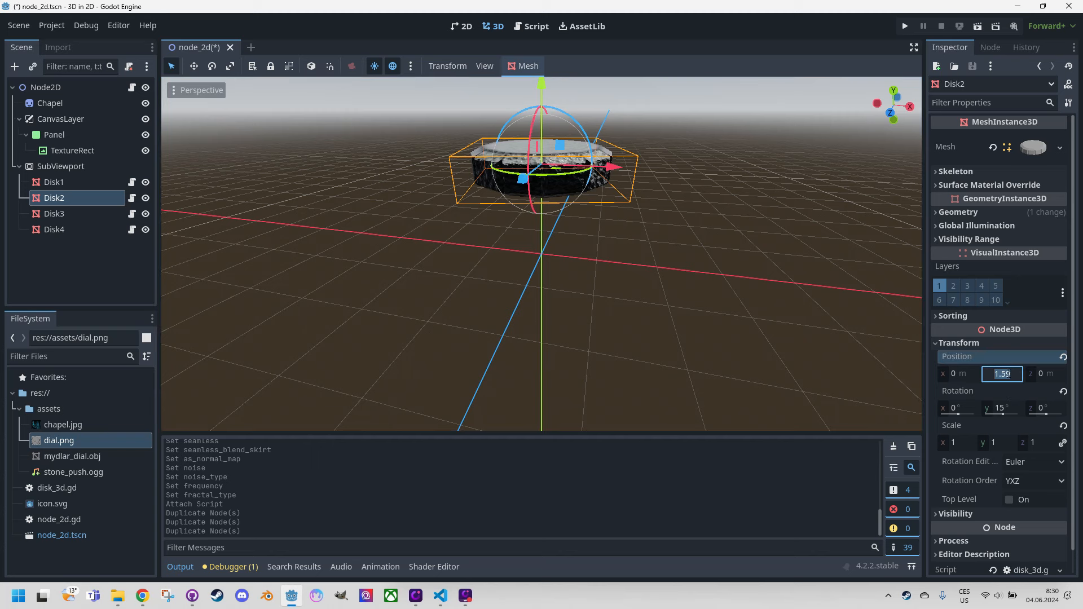
type("1.06")
key("Tab")
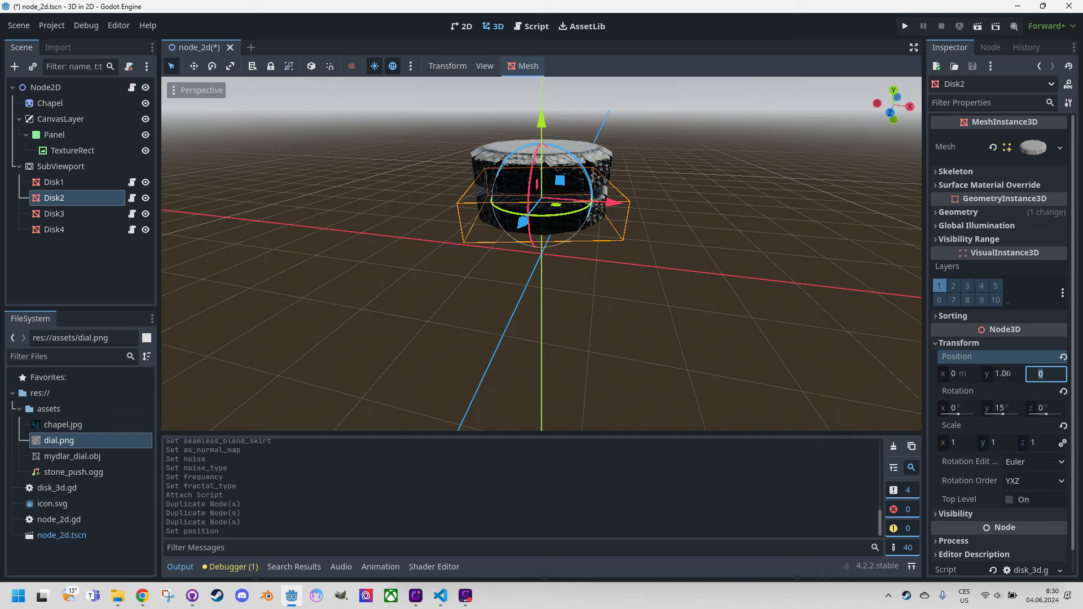
Set the Y position of Disk3 to 0.53 m
left_click(64, 215)
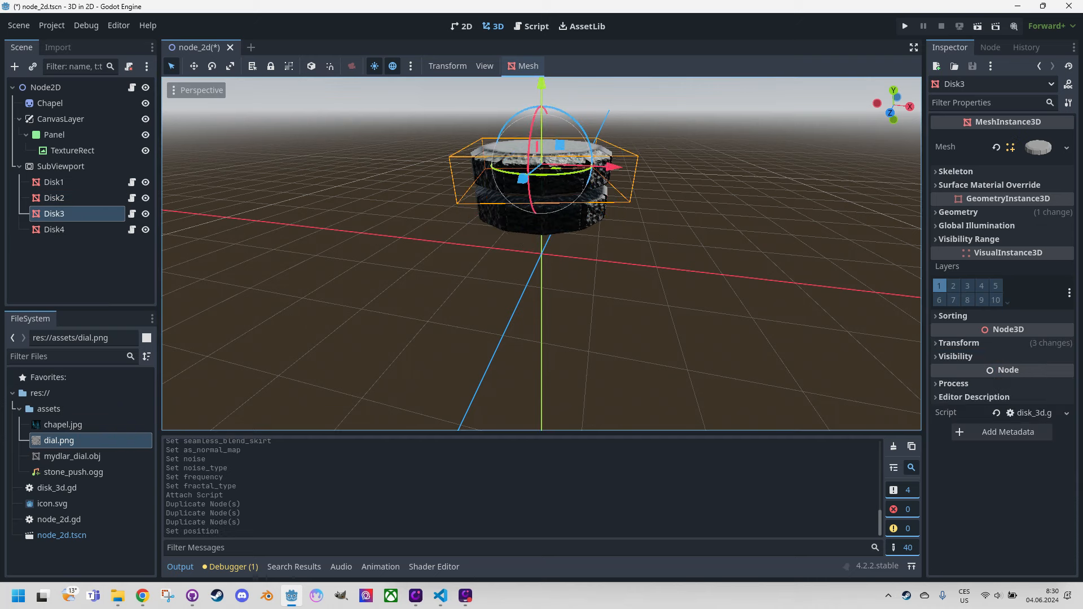
left_click(936, 343)
left_click(1003, 373)
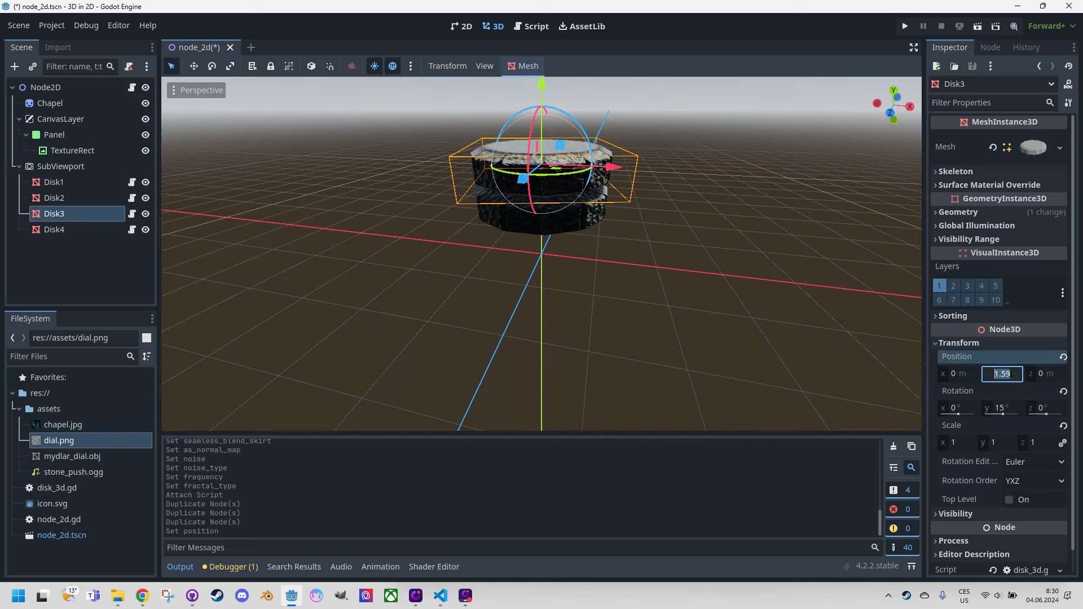
type("0.53")
key("Tab")
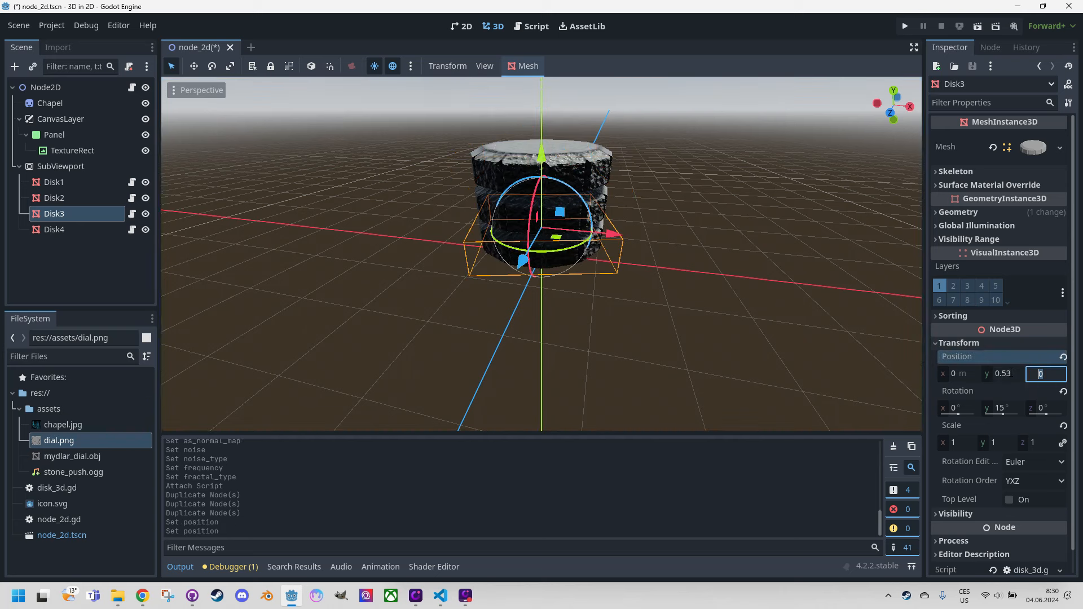
Set the Y position of Disk4 to 0 m and view the stacked disks
left_click(55, 229)
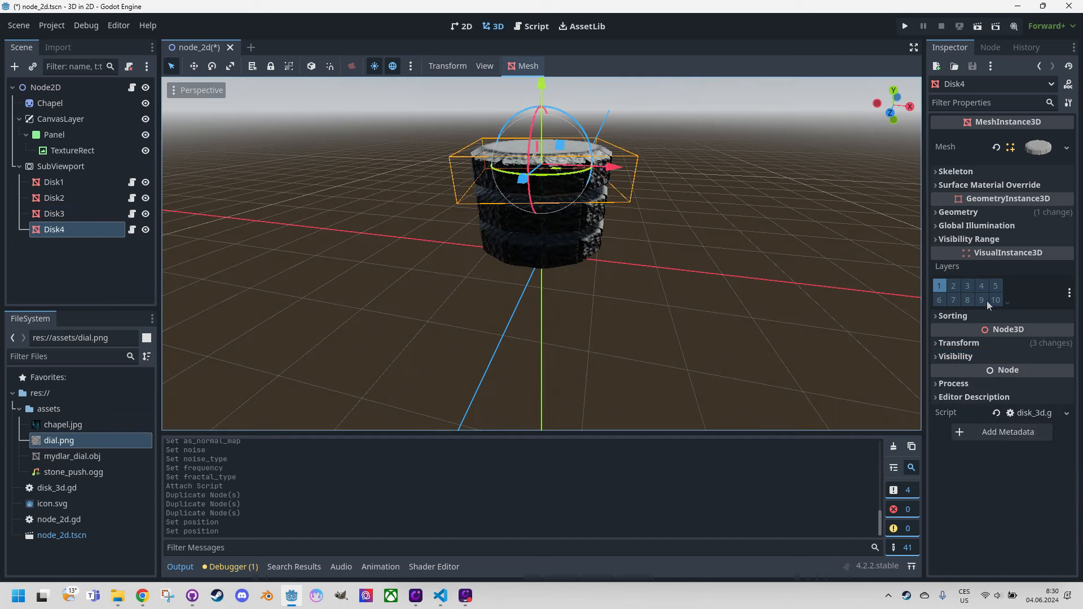
left_click(938, 344)
left_click(1010, 373)
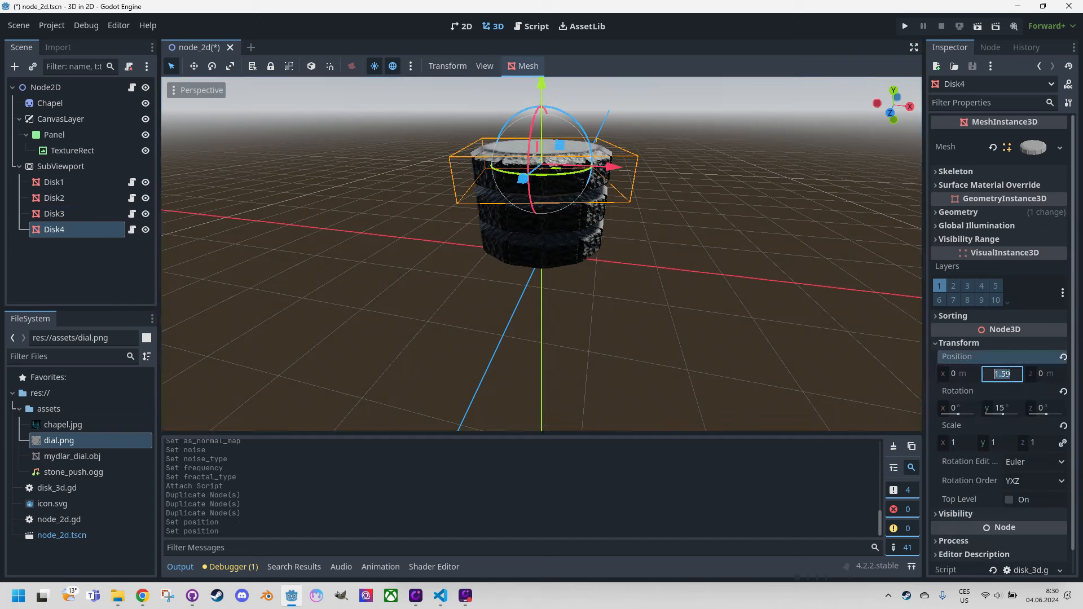
type("0")
key("Tab")
middle_click_drag(787, 140, 757, 186)
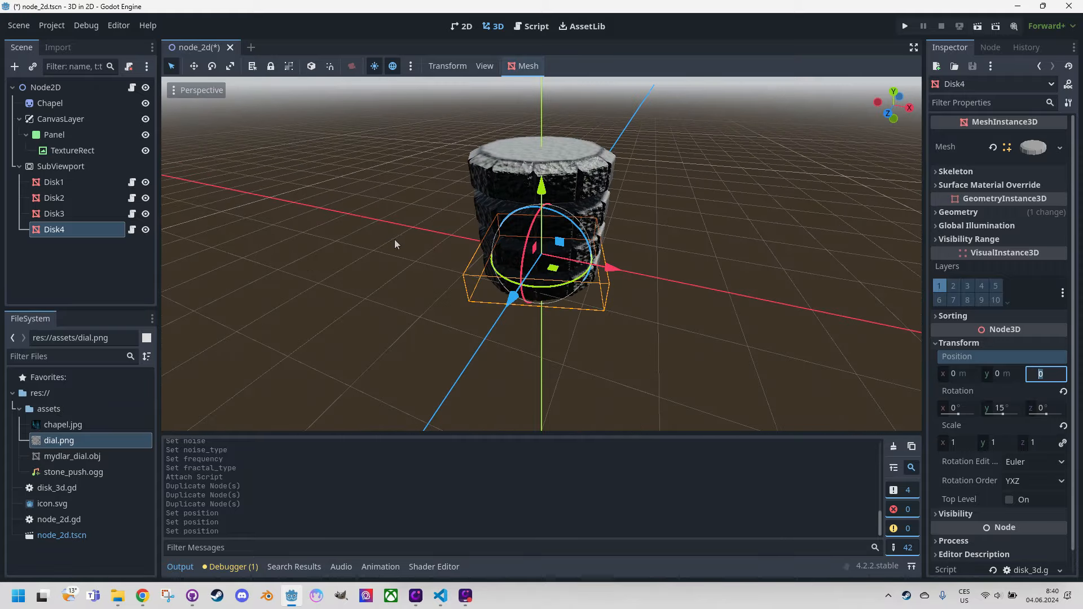
Give the TextureRect a new ViewportTexture that uses the SubViewport as its source
left_click(84, 151)
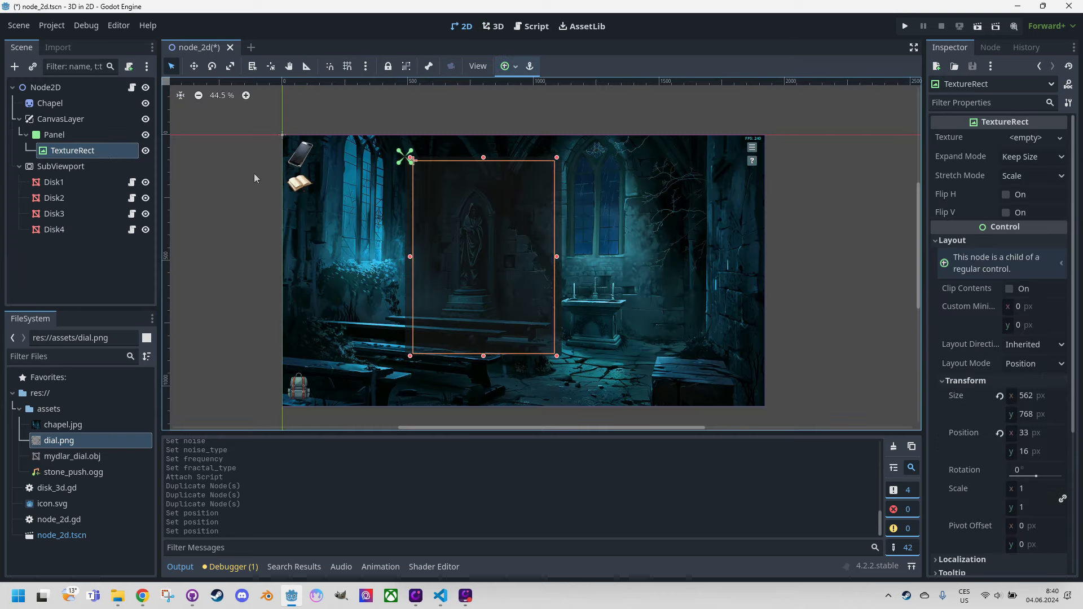
left_click(1043, 139)
left_click(993, 156)
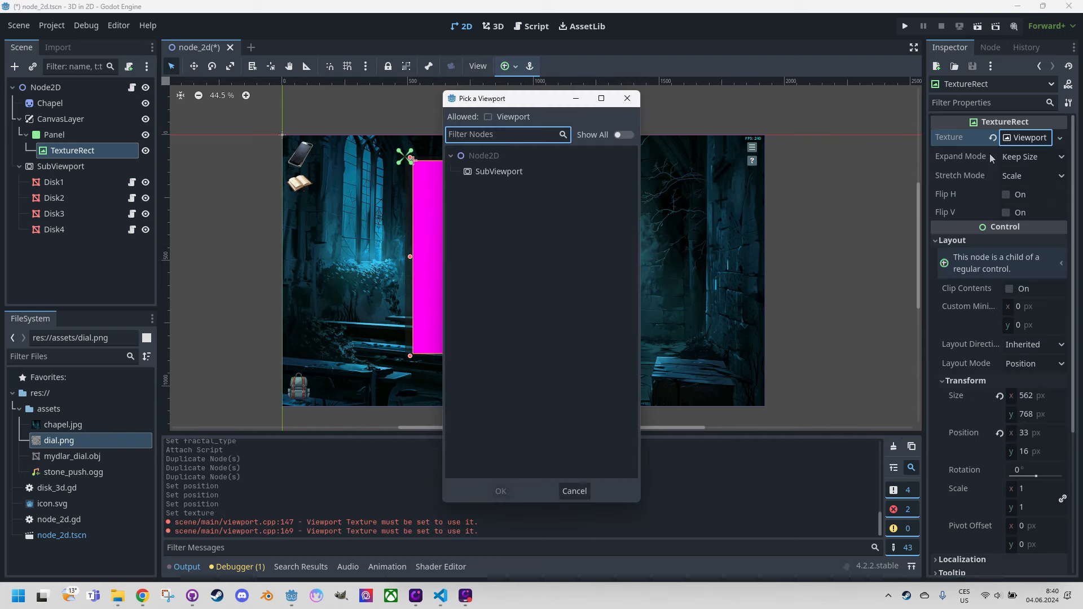
left_click(489, 172)
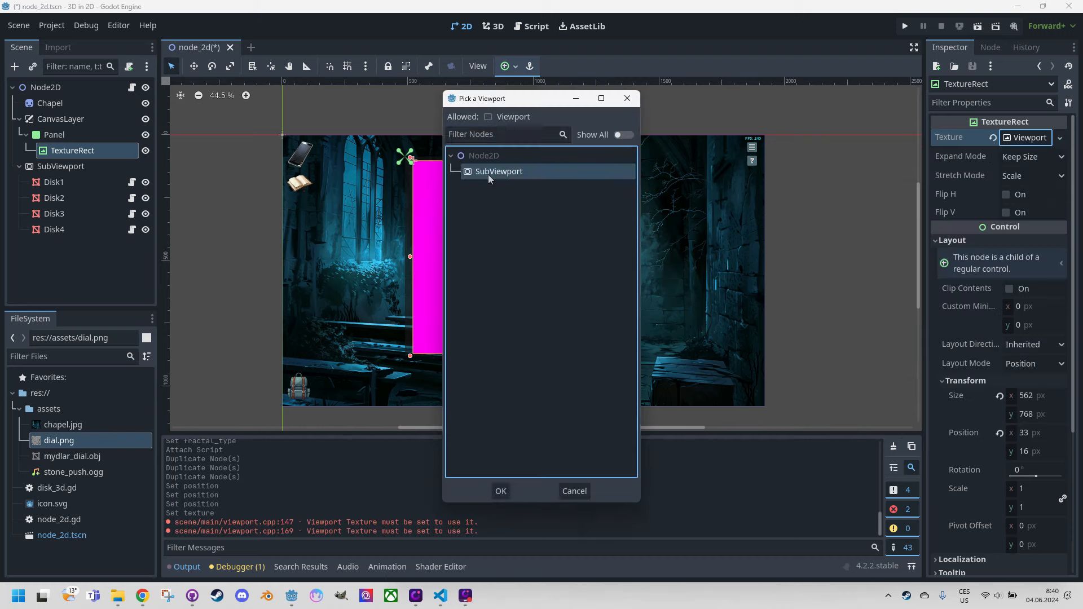
left_click(501, 488)
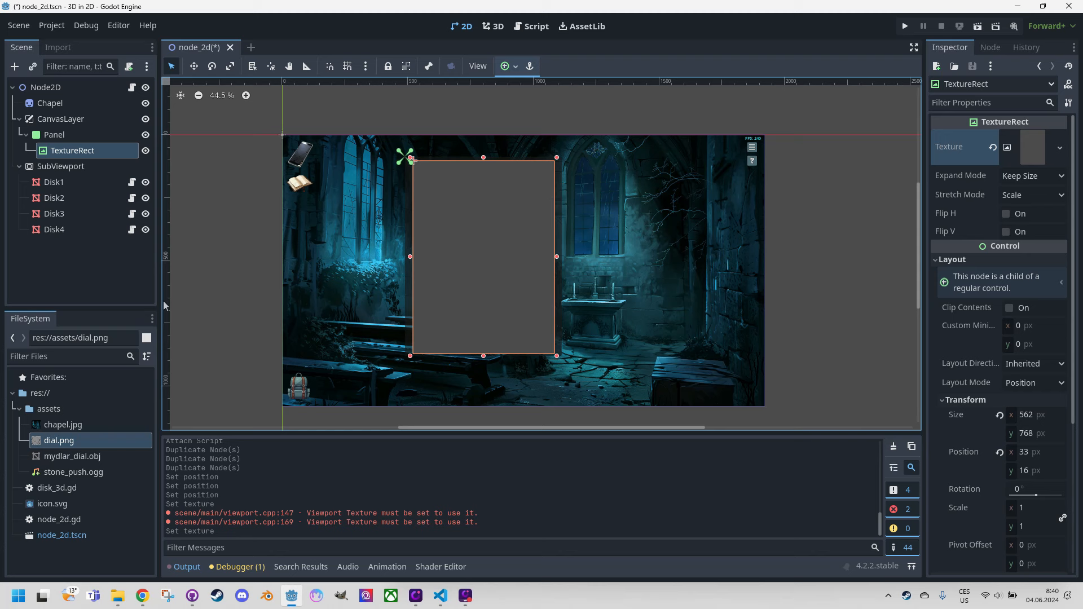
Add a Camera3D node as a child of SubViewport
left_click(60, 167)
right_click(60, 166)
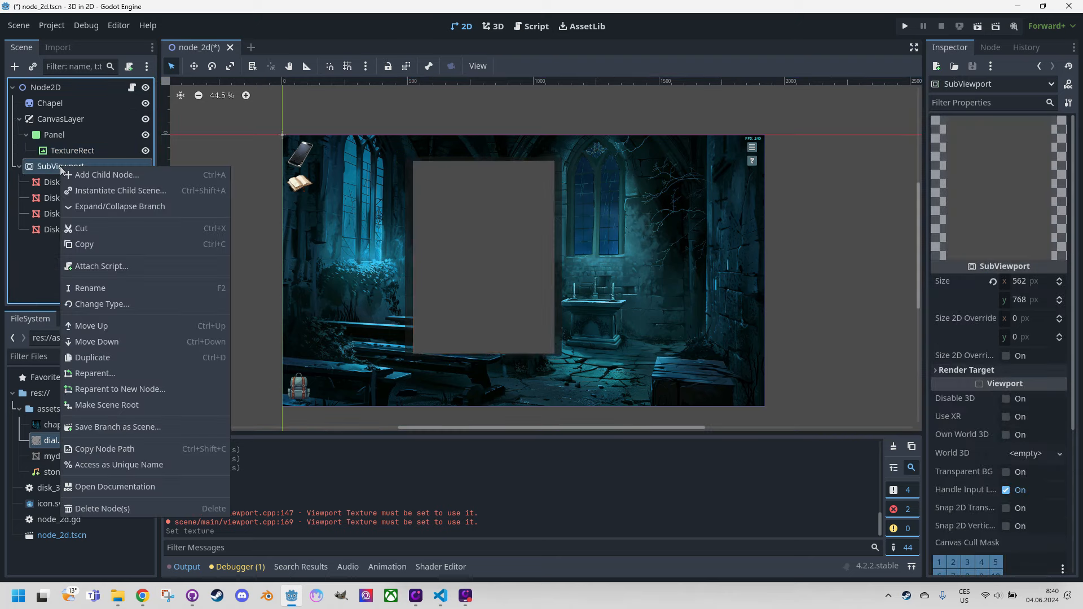
left_click(94, 175)
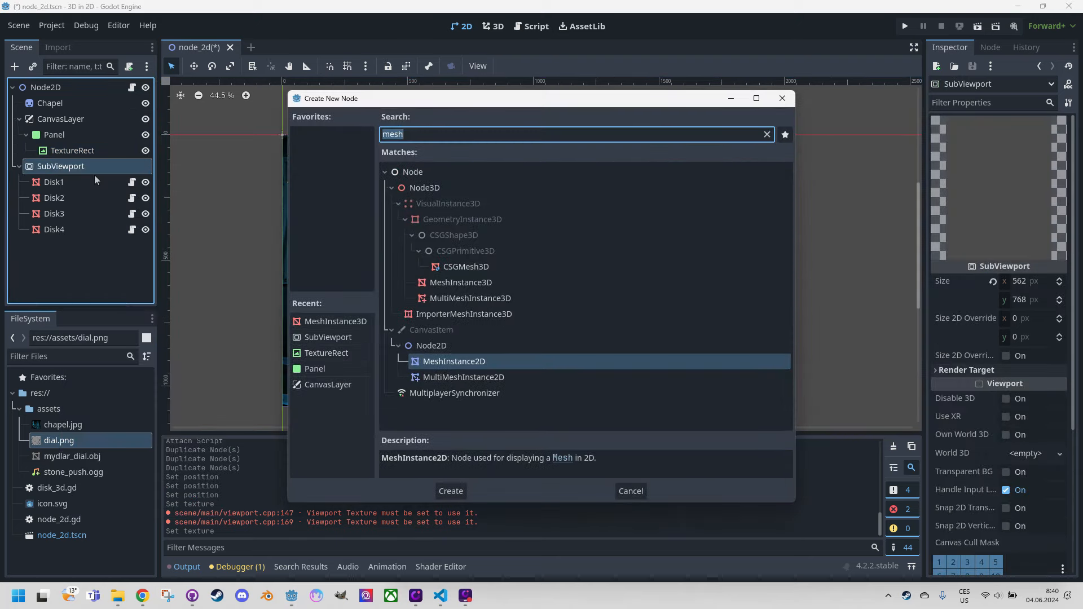
type("camera")
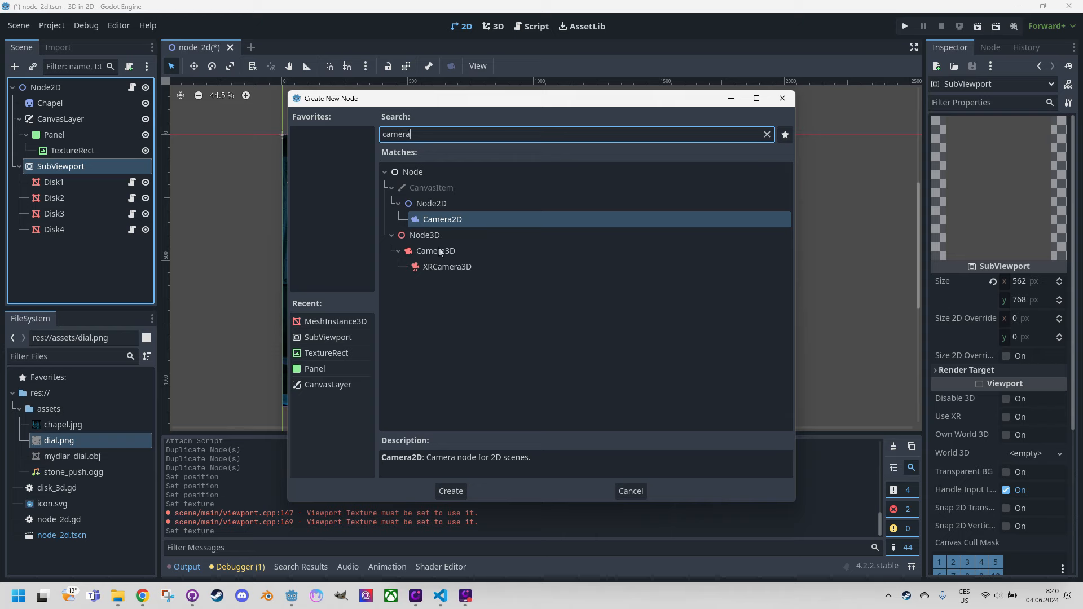
double_click(439, 252)
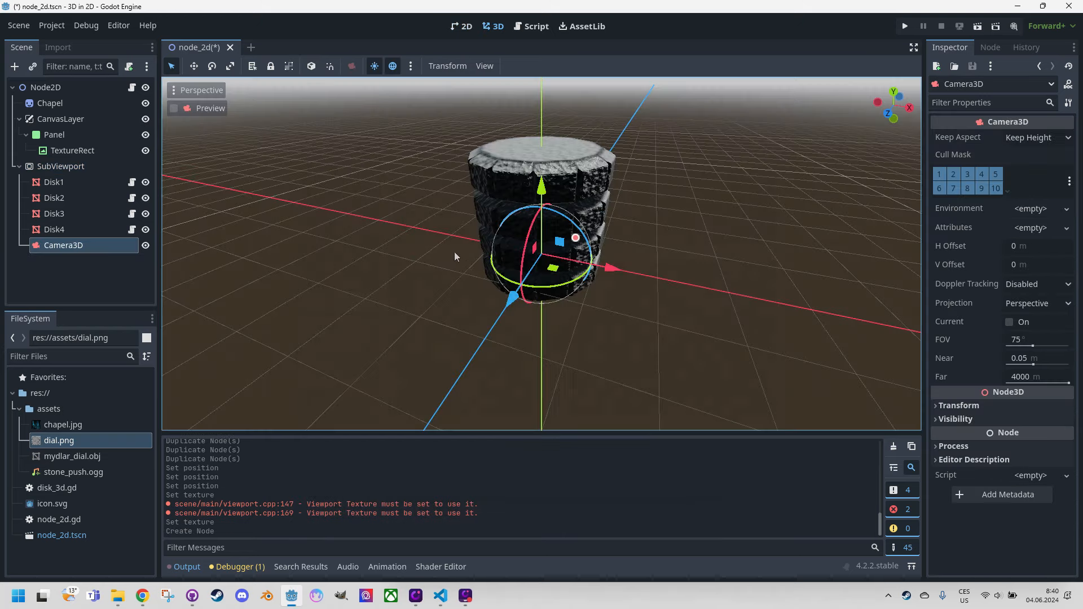
Set the Camera3D position to Y 0.798 m and Z 3.327 m and check the render in the TextureRect
middle_click_drag(467, 277, 446, 270)
scroll(663, 265, "down", 8)
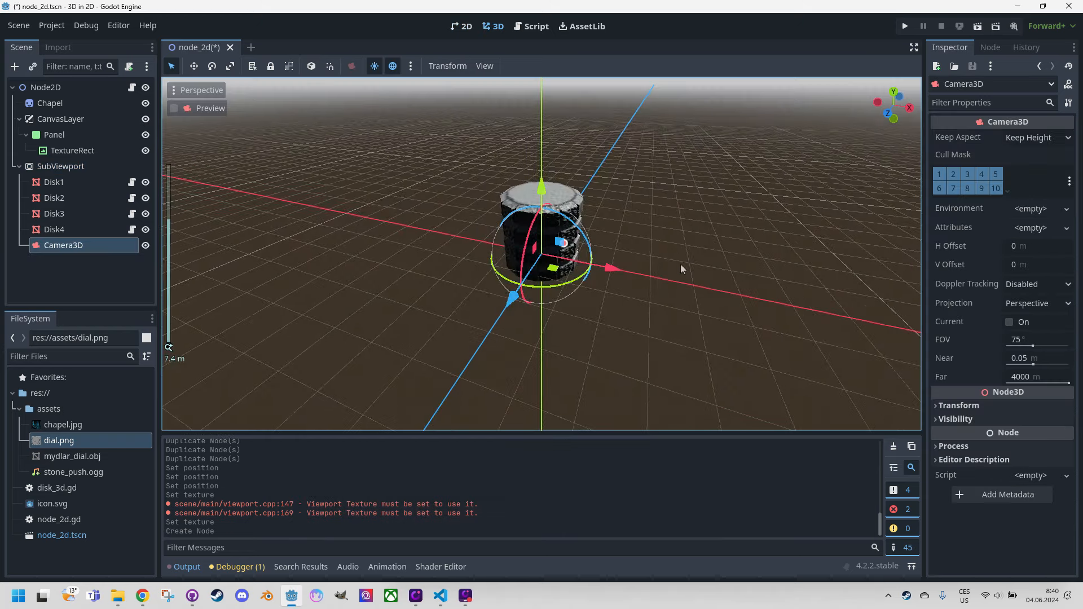
mouse_move(681, 264)
middle_mouse_down()
mouse_move(644, 264)
mouse_move(679, 263)
middle_mouse_up()
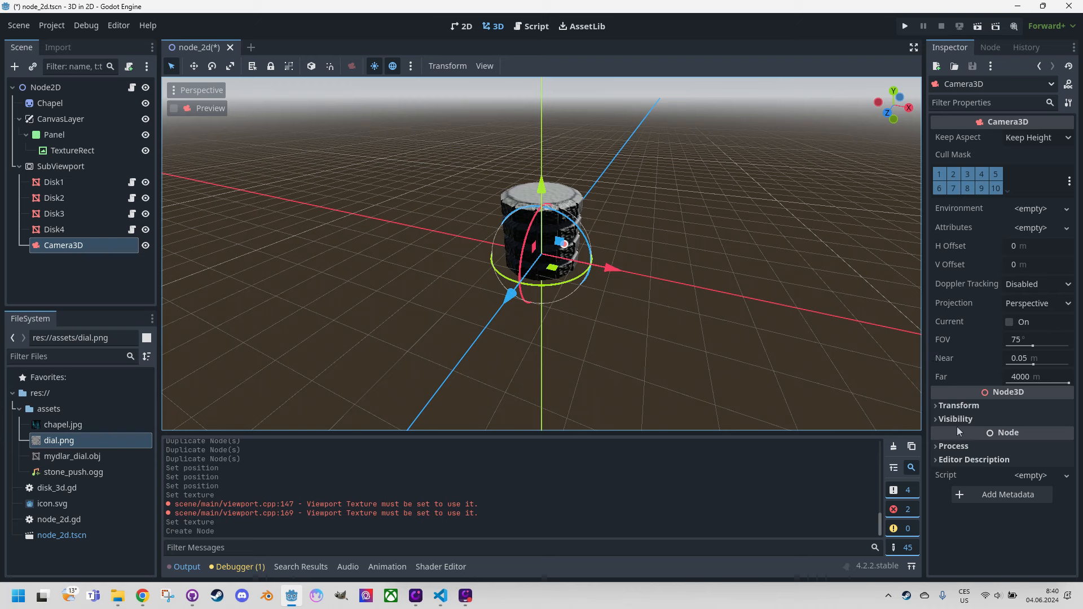
left_click(958, 405)
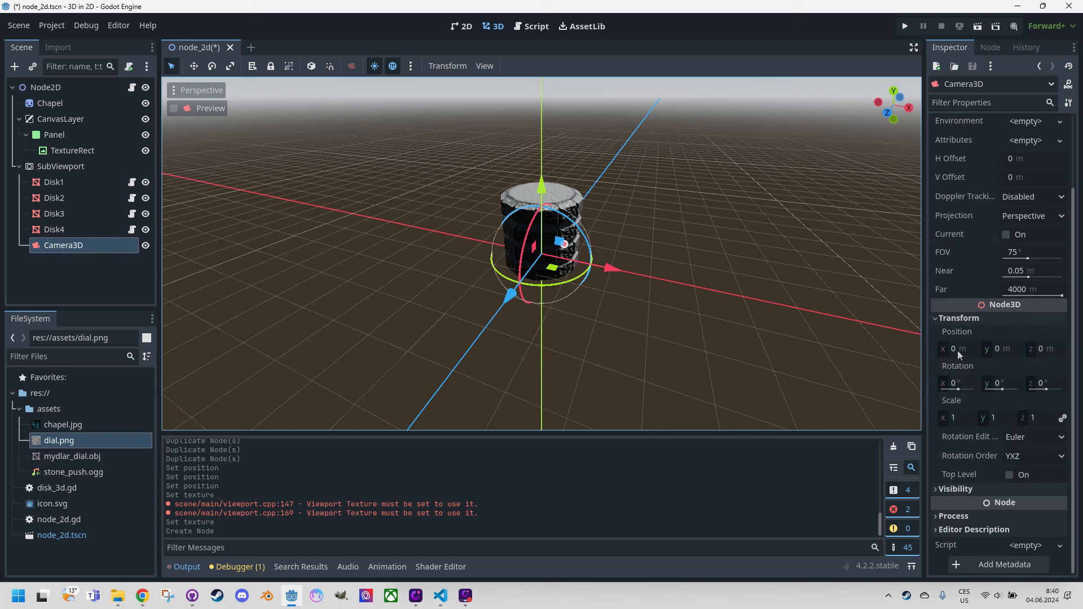
left_click(1006, 350)
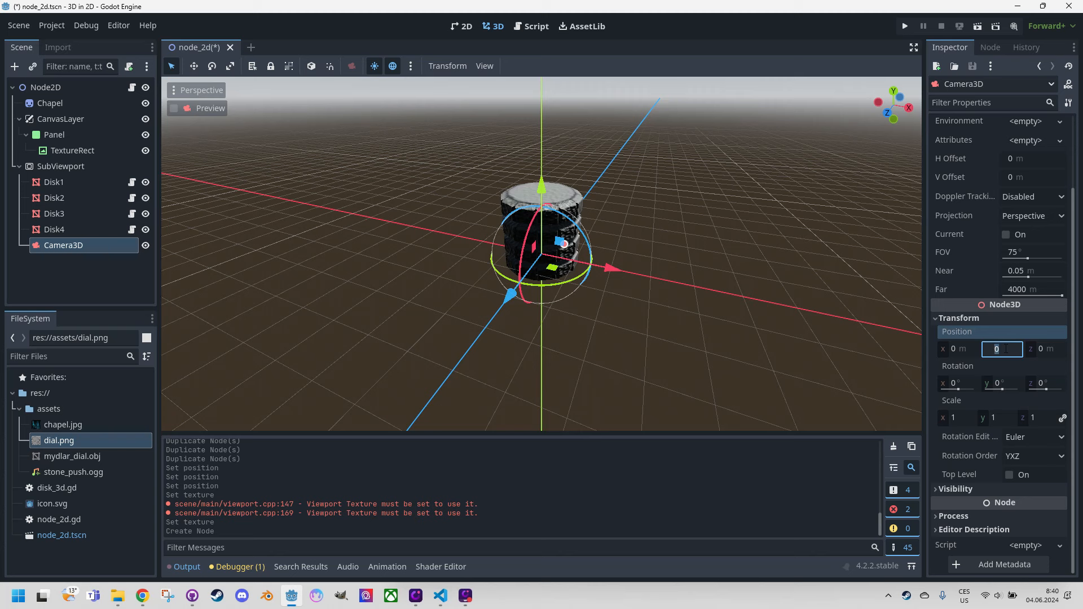
type("0.798")
key("Tab")
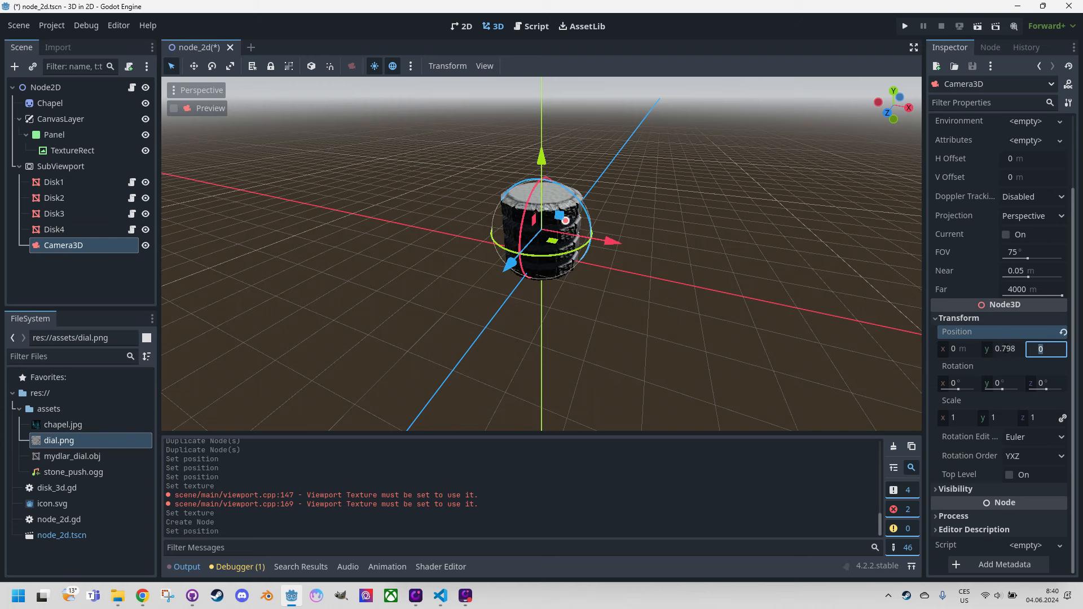
type("3.327")
key("Tab")
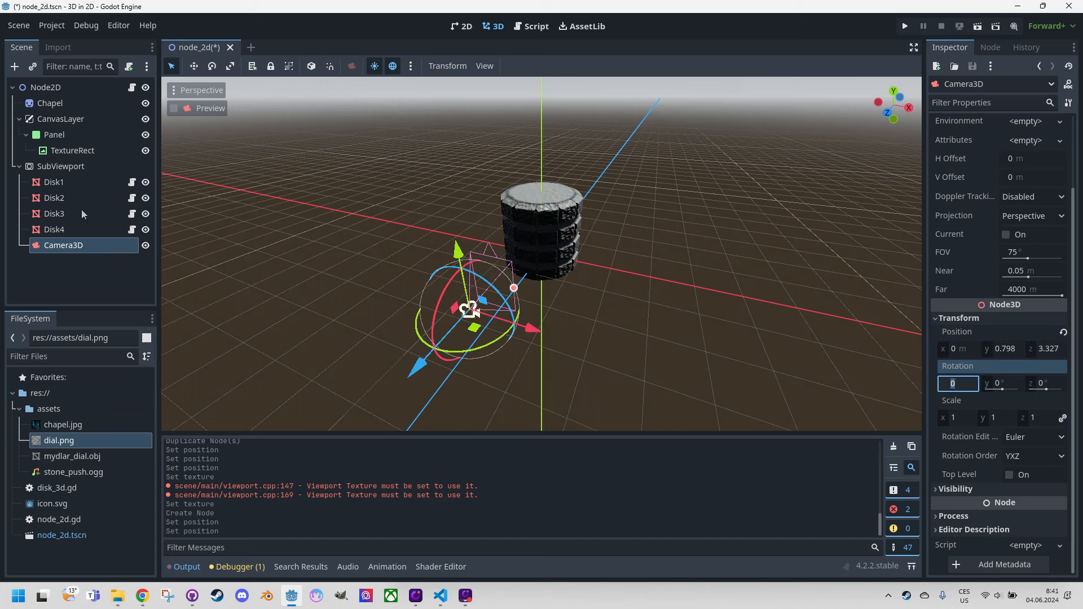
left_click(72, 150)
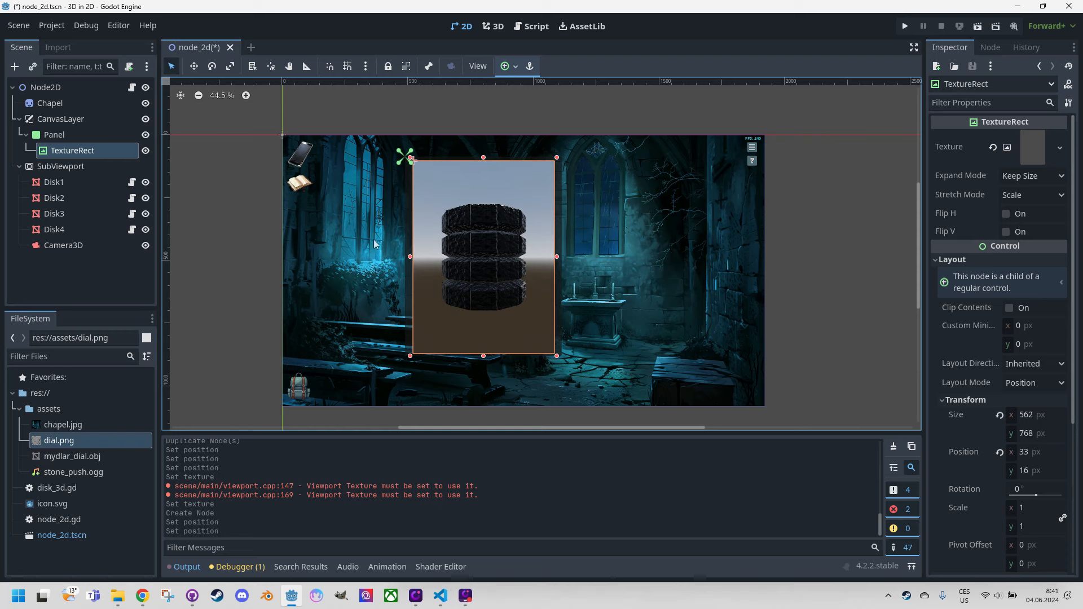
Set the Camera3D field of view to 50° and check the closer view in the TextureRect
left_click(67, 246)
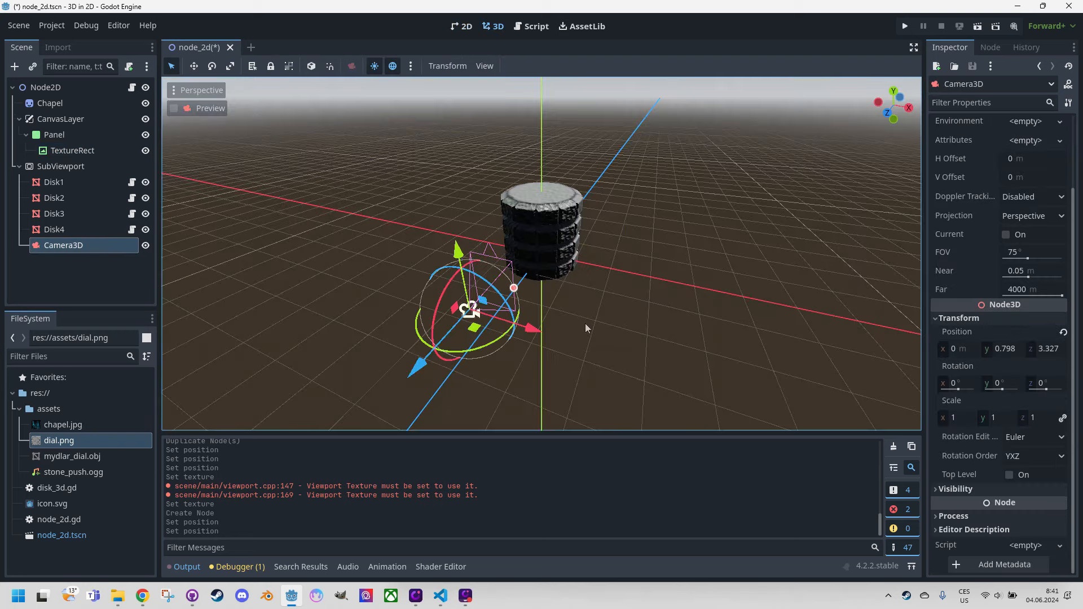
left_click(1023, 253)
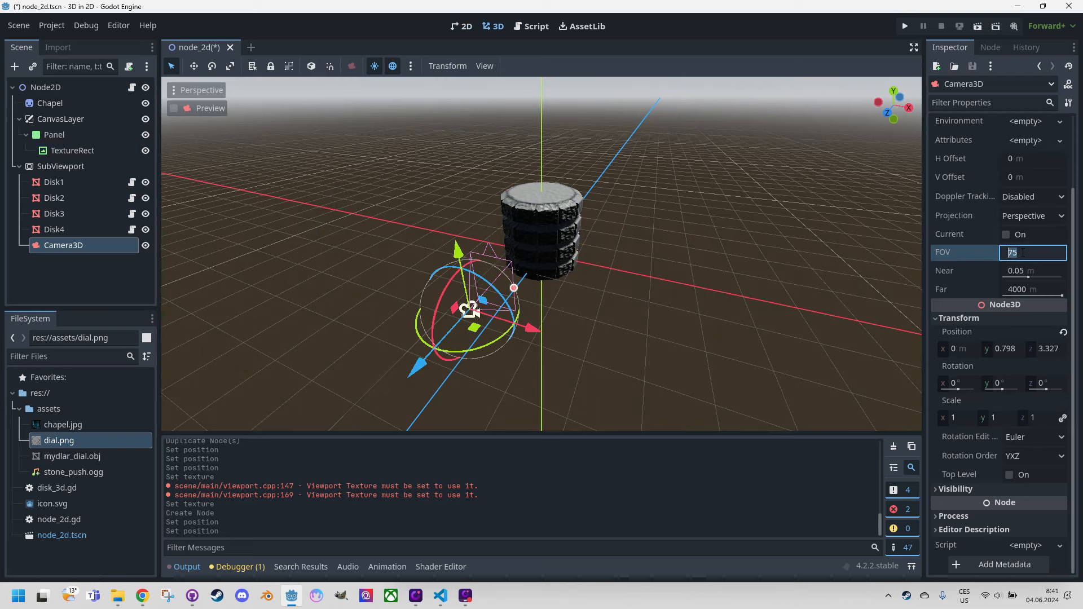
type("50")
key("Tab")
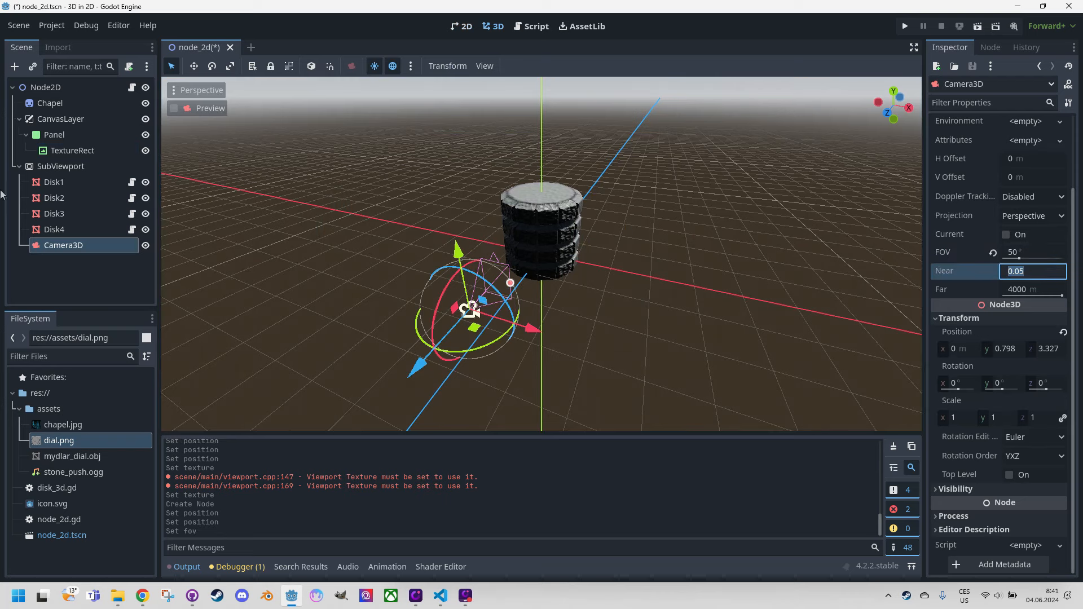
left_click(69, 151)
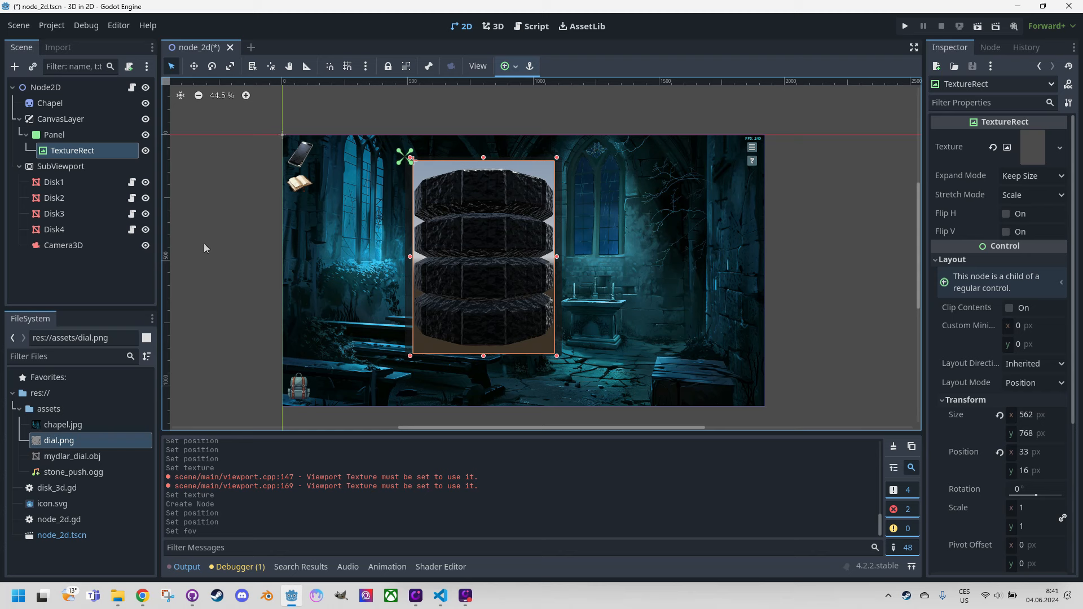
Add a DirectionalLight3D node as a child of SubViewport and expand its Light properties
left_click(66, 166)
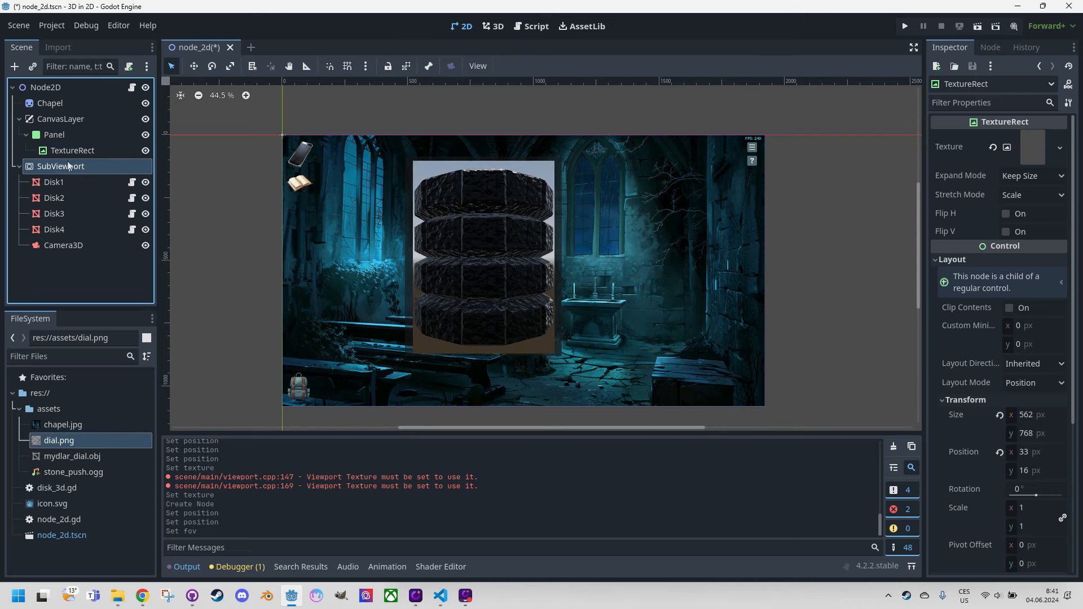
right_click(67, 166)
left_click(94, 170)
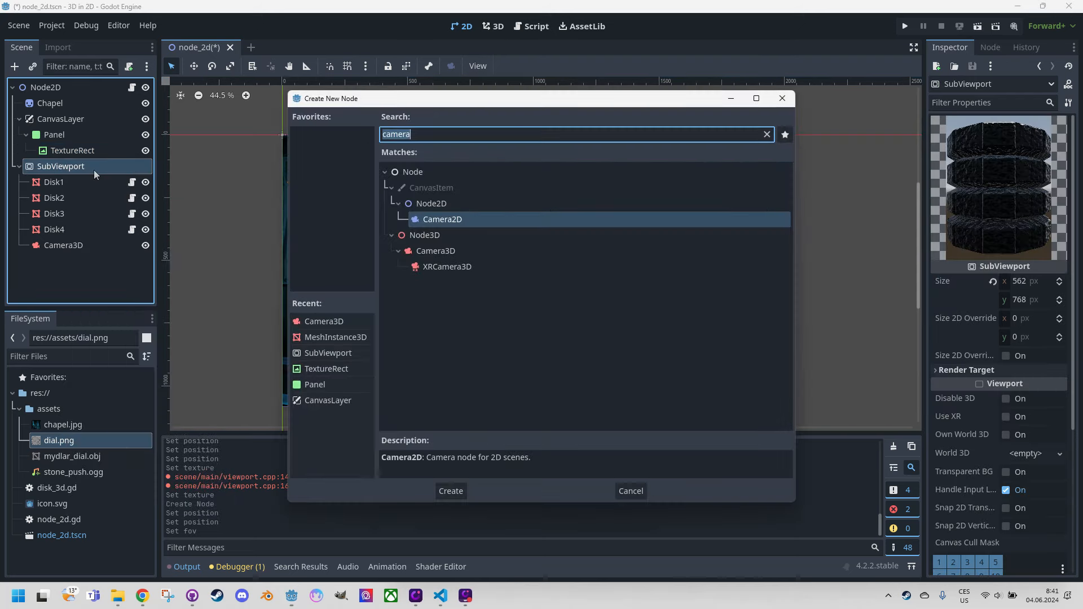
type("dire")
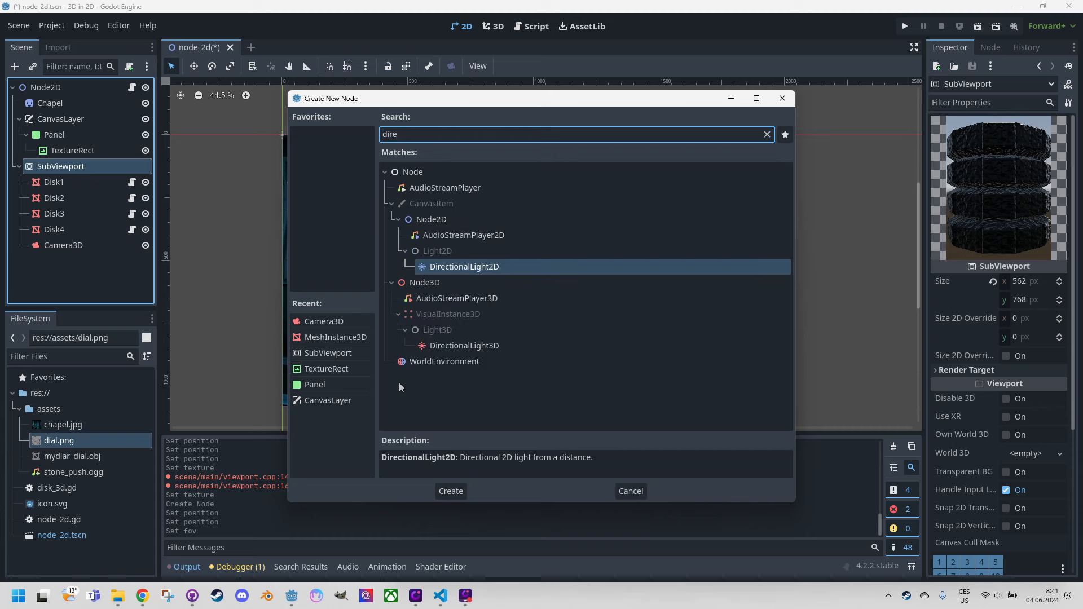
double_click(466, 346)
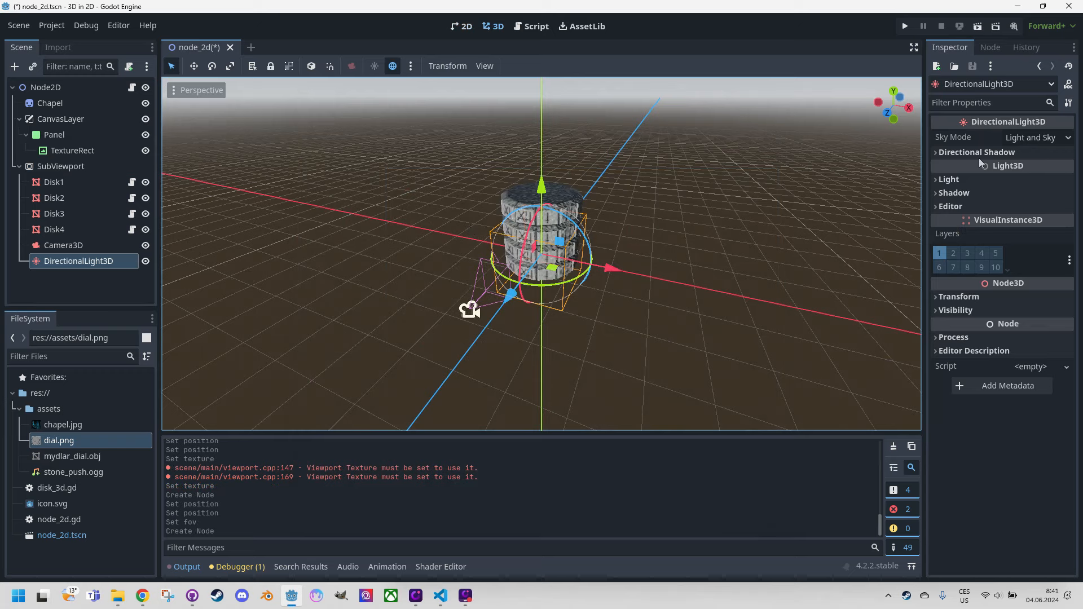
left_click(937, 179)
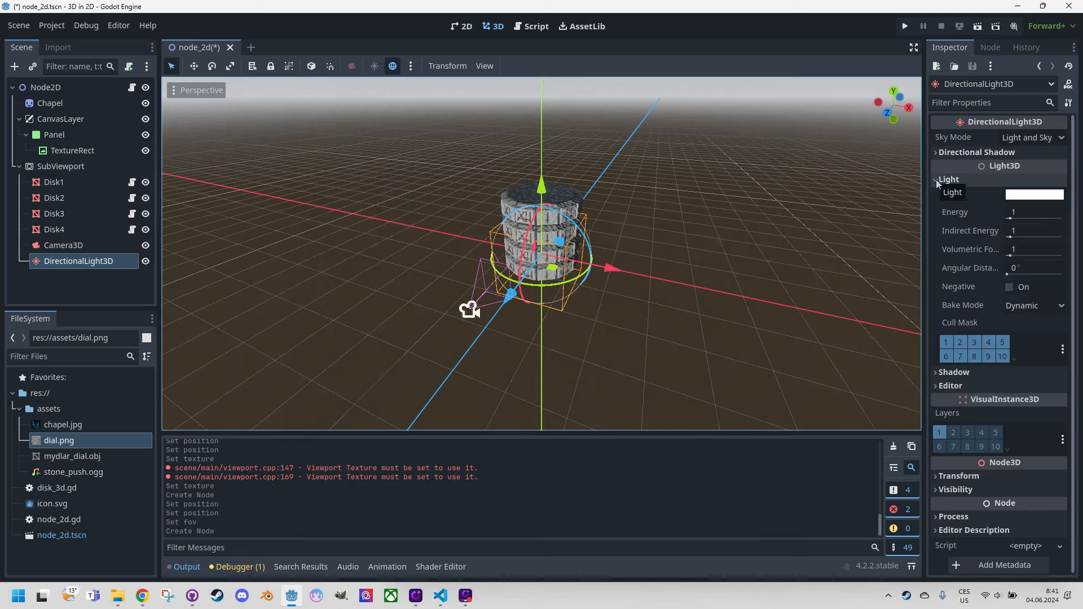
Set the DirectionalLight3D light color to hex 1284ab
scroll(649, 237, "up", 3)
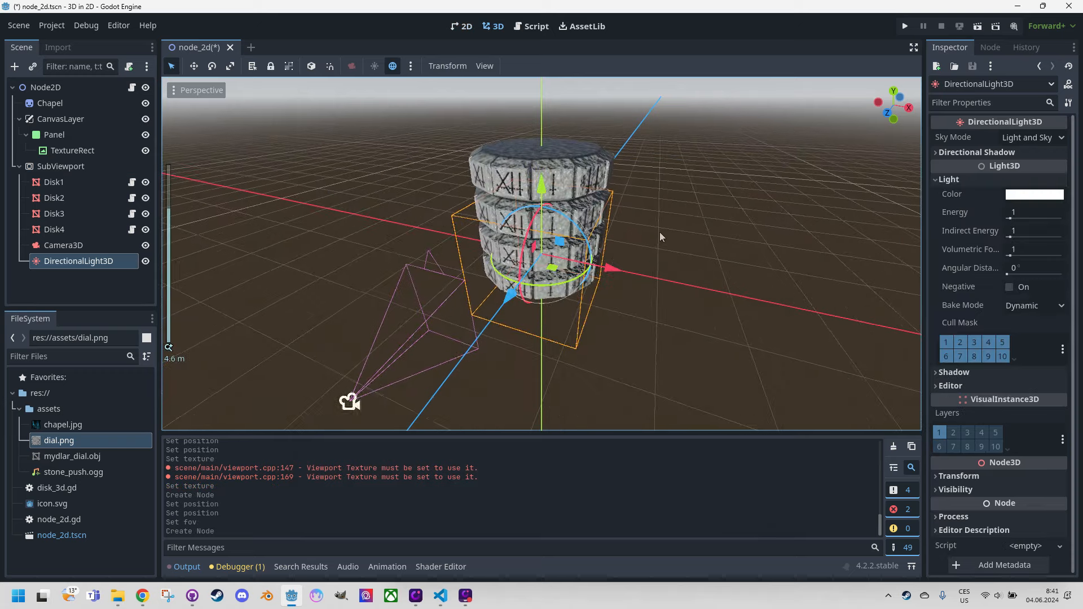
left_click(1030, 196)
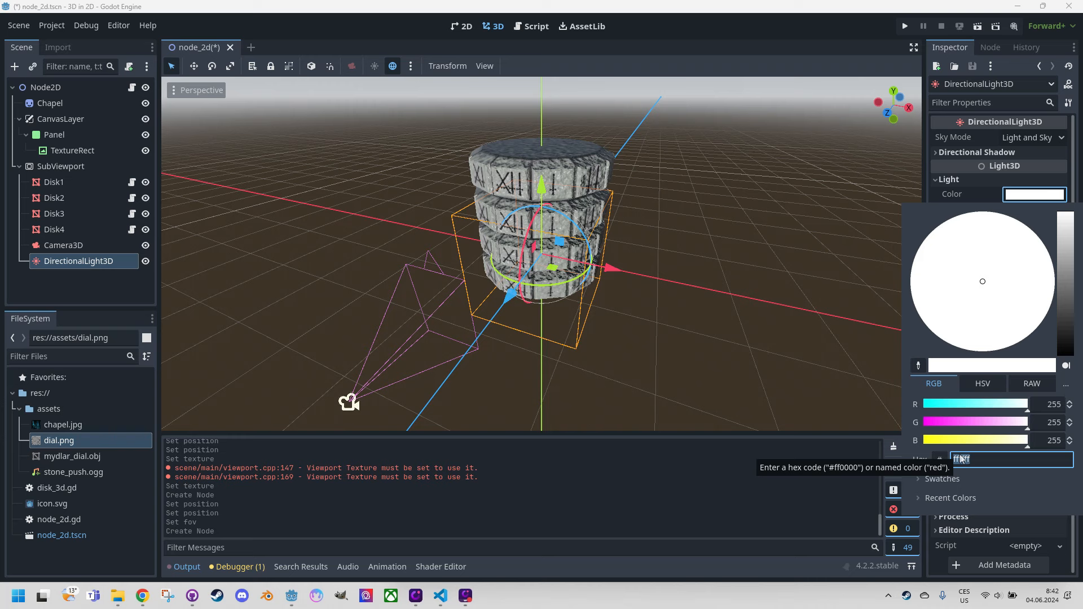
left_click(1004, 498)
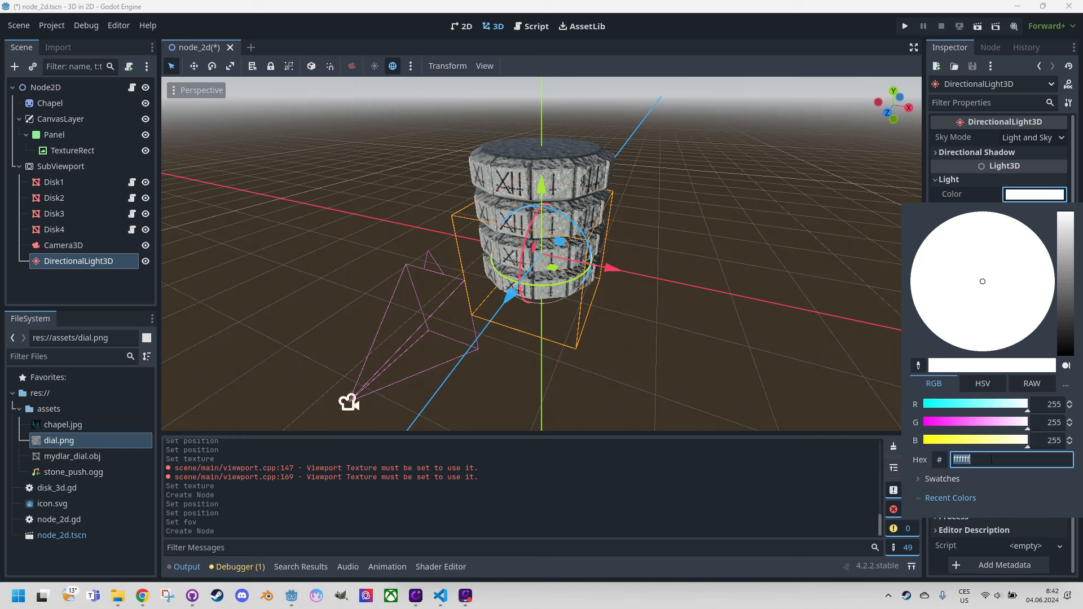
key("BackSpace")
type("1284ab")
key("Return")
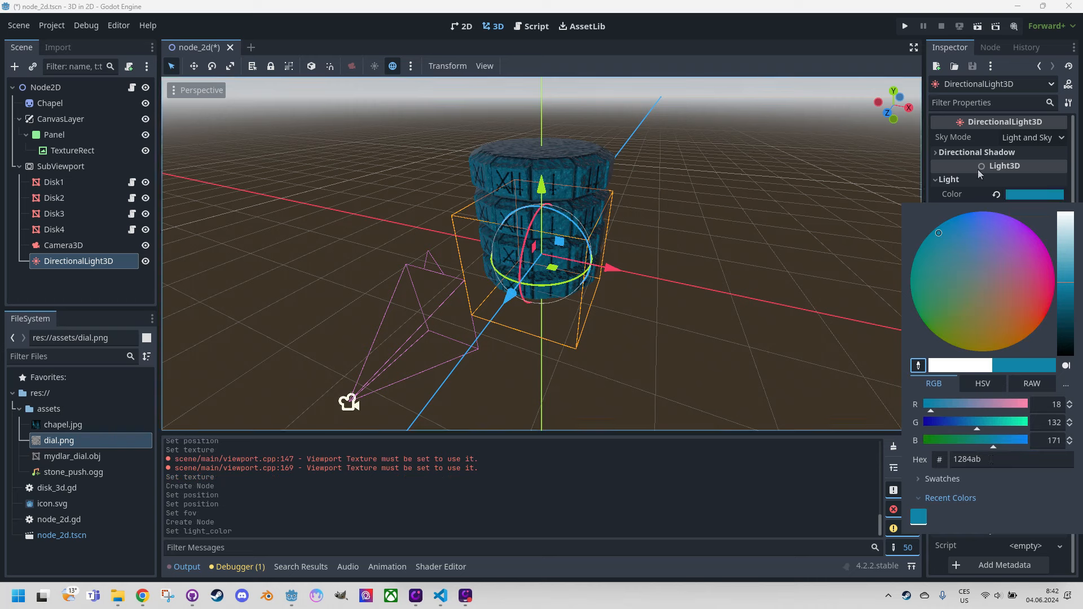
left_click(927, 196)
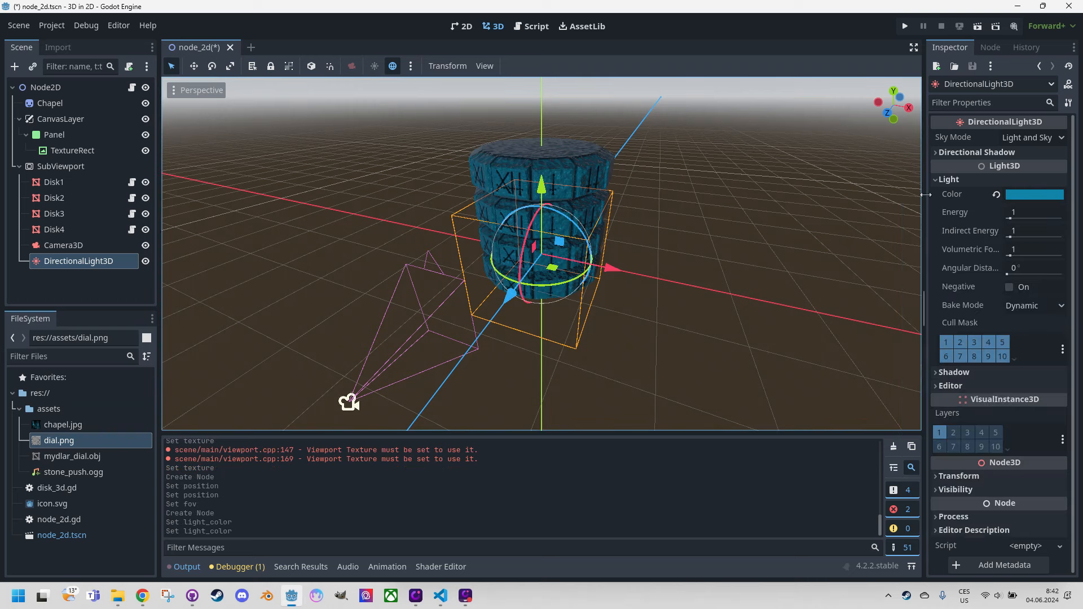
Set the DirectionalLight3D energy to 0.321, check the darker render in the TextureRect and save the scene
left_click(1031, 217)
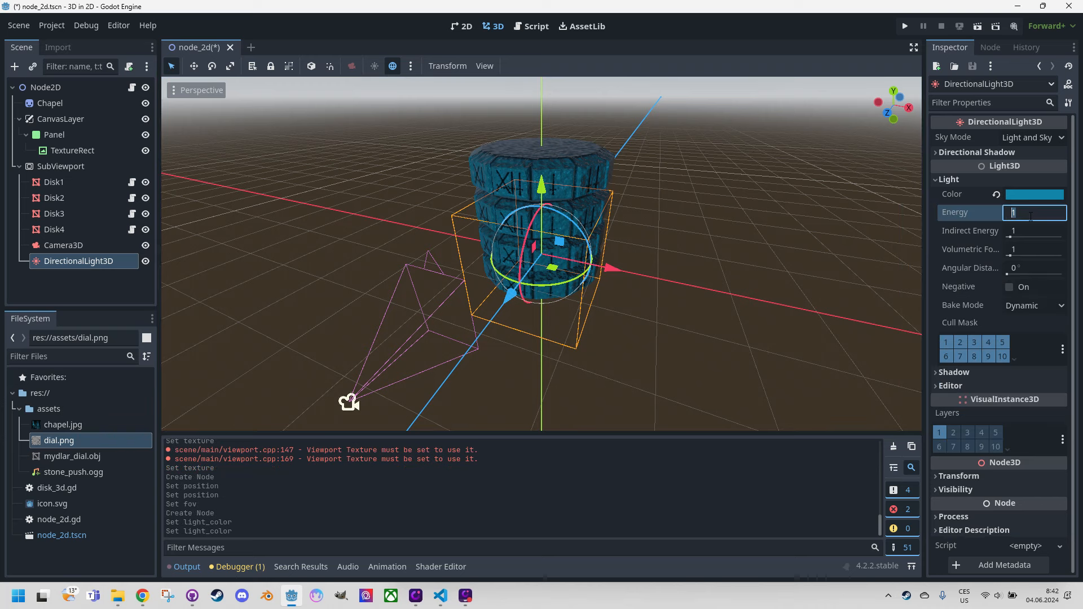
type("0.321")
key("Tab")
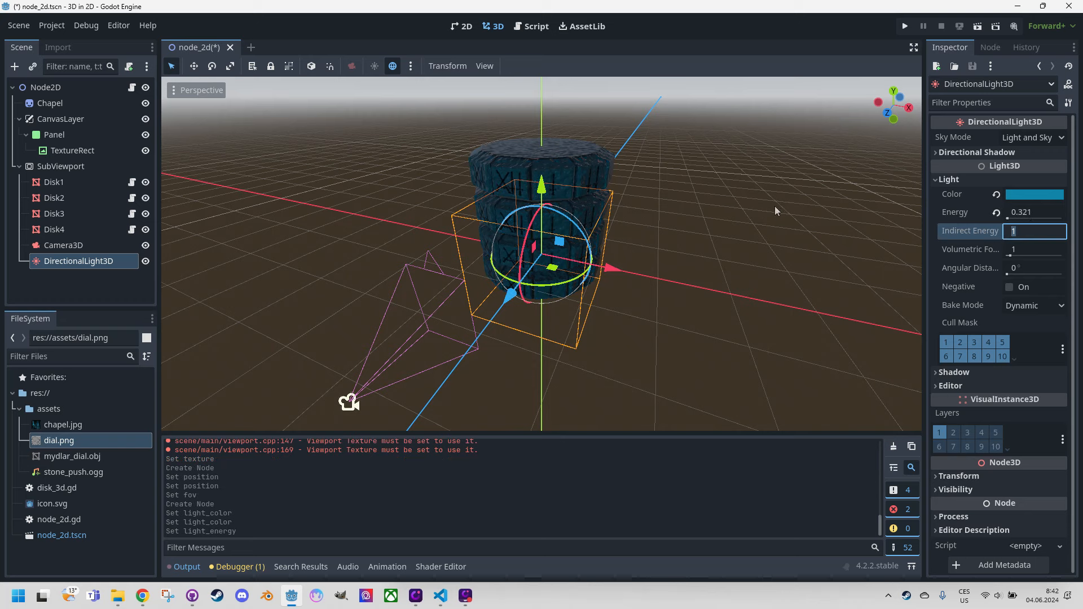
left_click(82, 151)
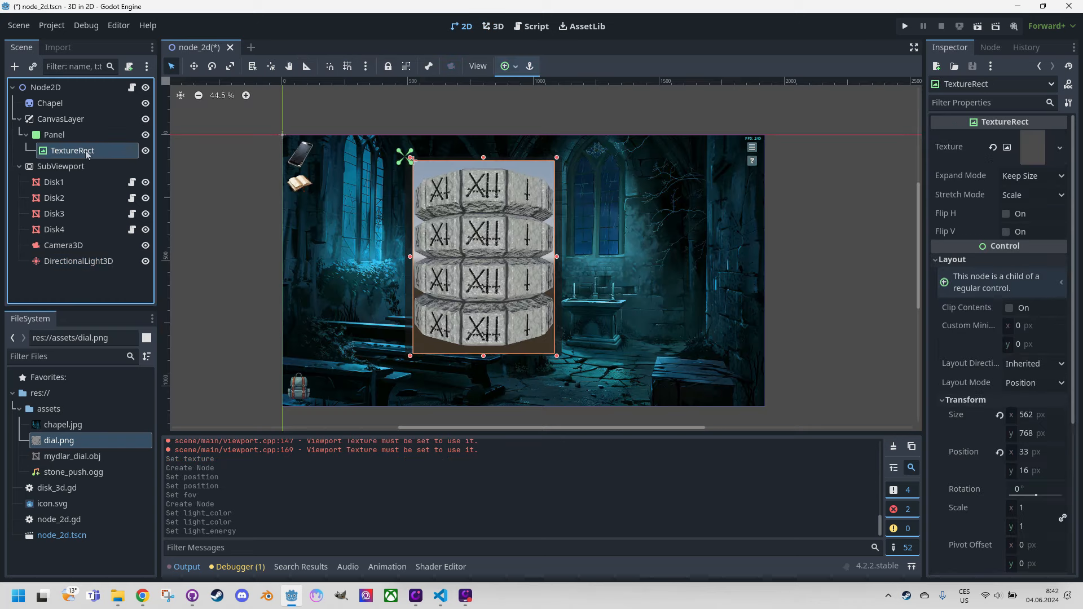
key("ctrl+s")
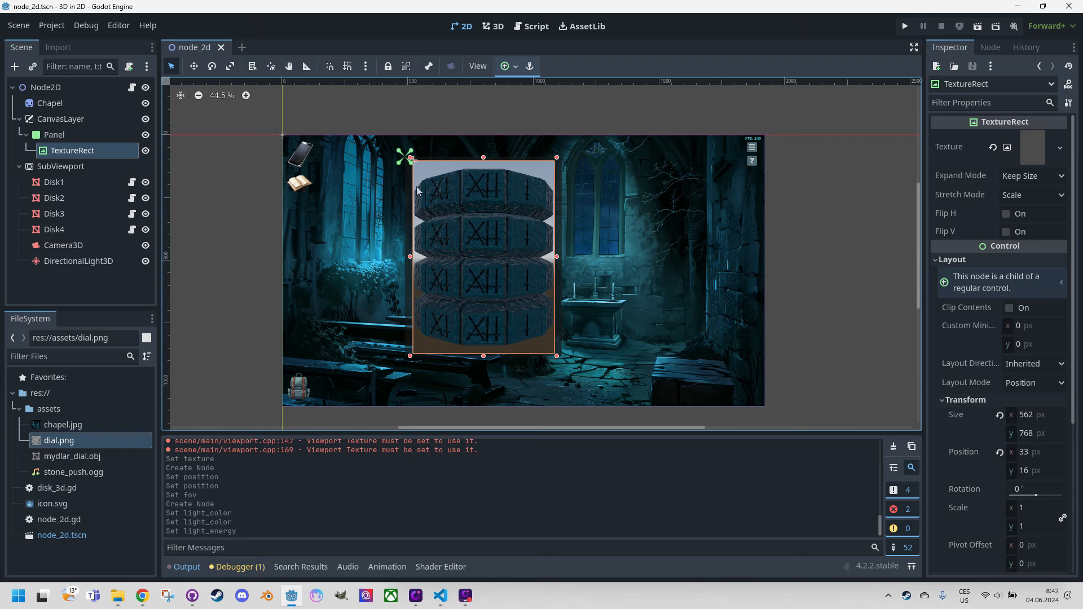
Enable the transparent background on the SubViewport
left_click(87, 169)
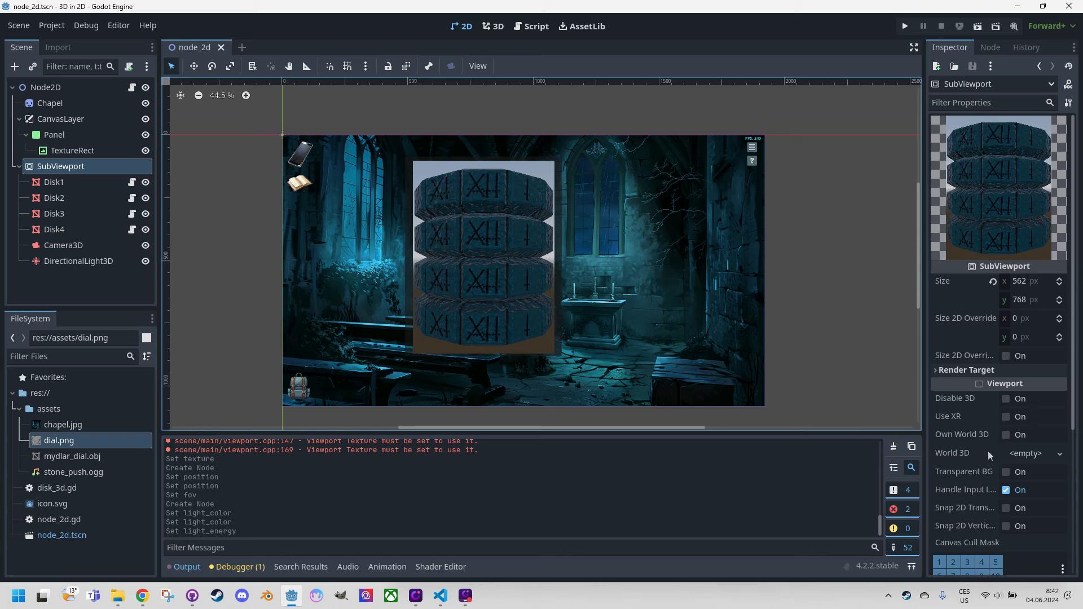
scroll(988, 450, "down", 2)
left_click(1005, 415)
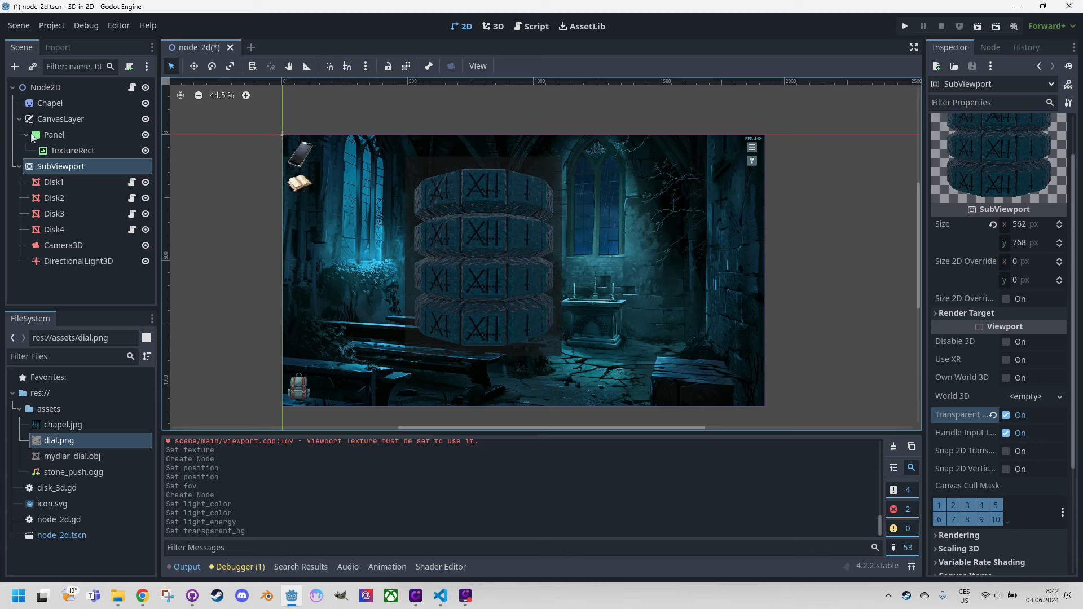
Override the Panel node's panel style with a new StyleBoxEmpty and inspect the disks against the chapel
left_click(58, 137)
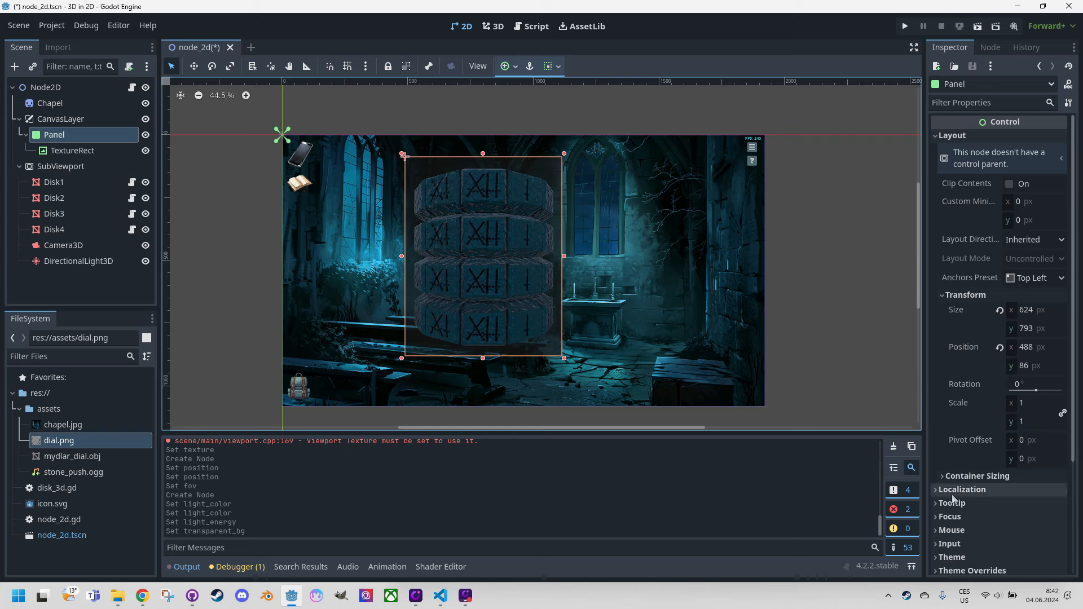
scroll(1025, 473, "down", 3)
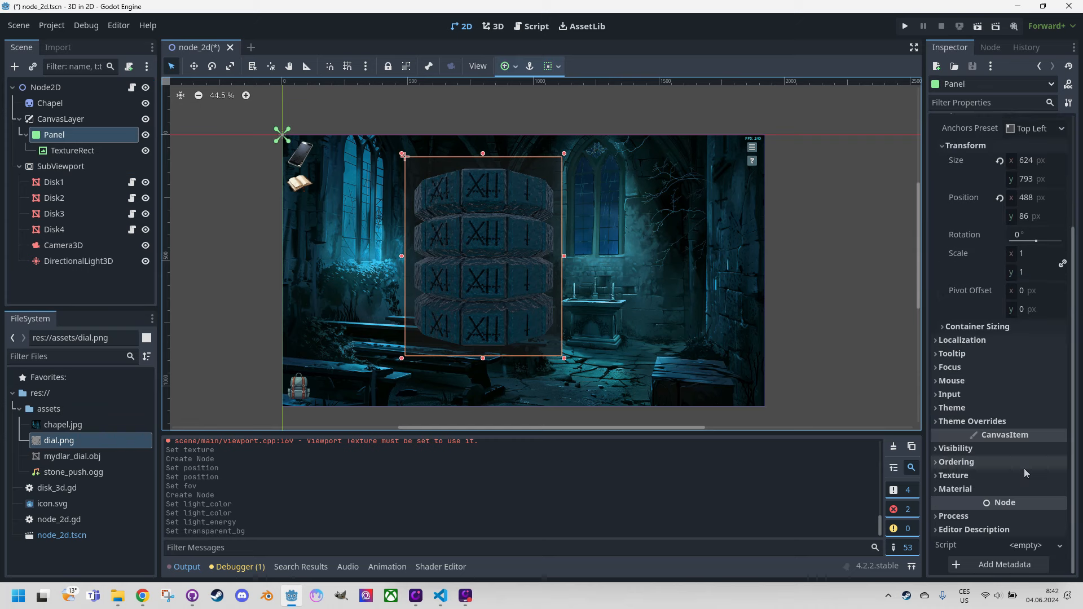
left_click(953, 423)
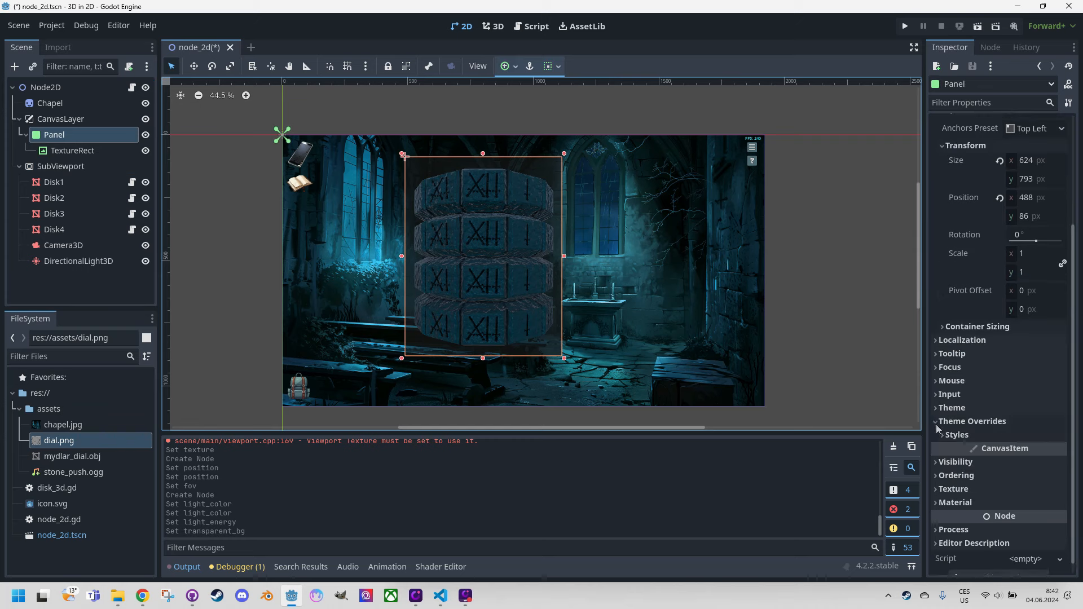
left_click(948, 437)
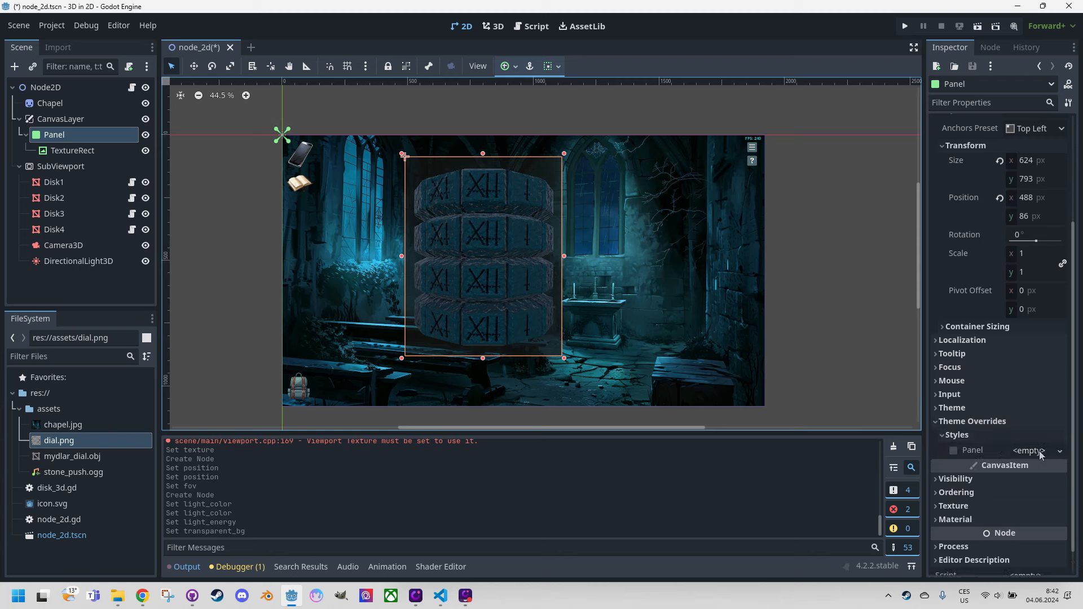
left_click(1061, 451)
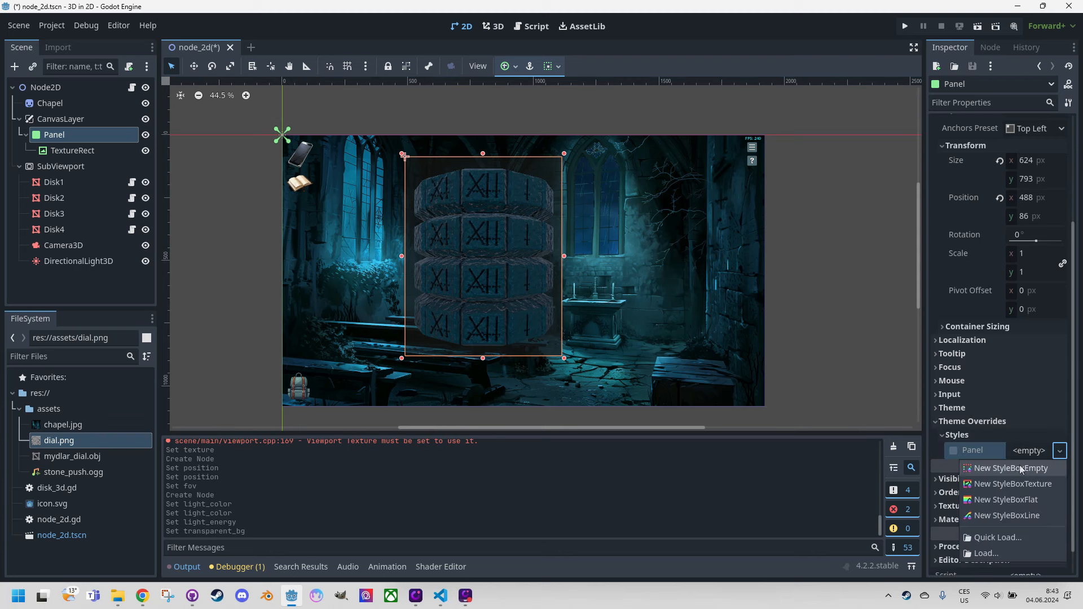
left_click(979, 471)
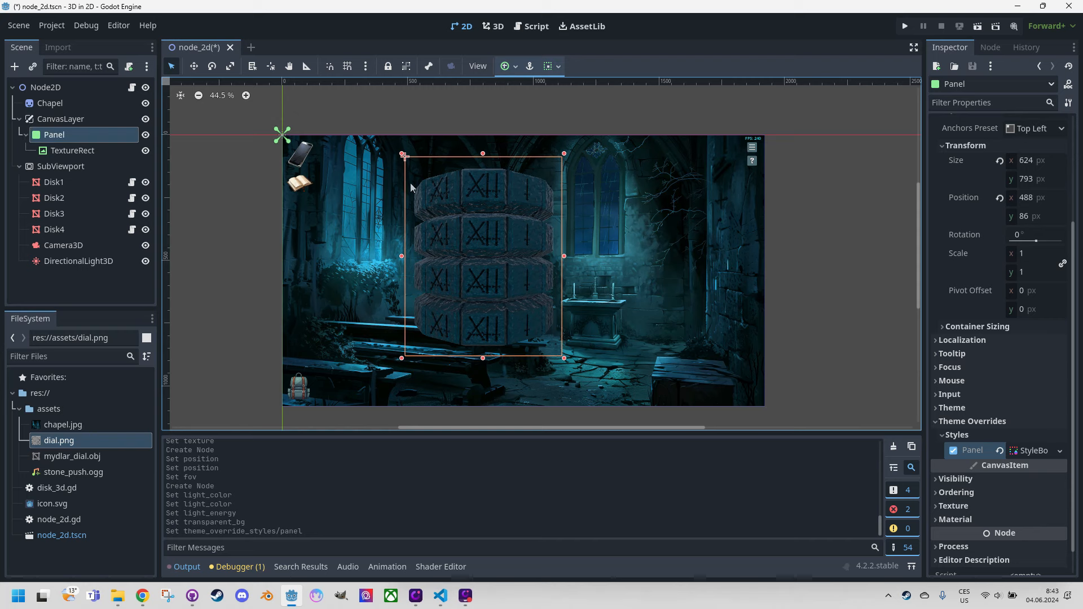
scroll(459, 168, "up", 3)
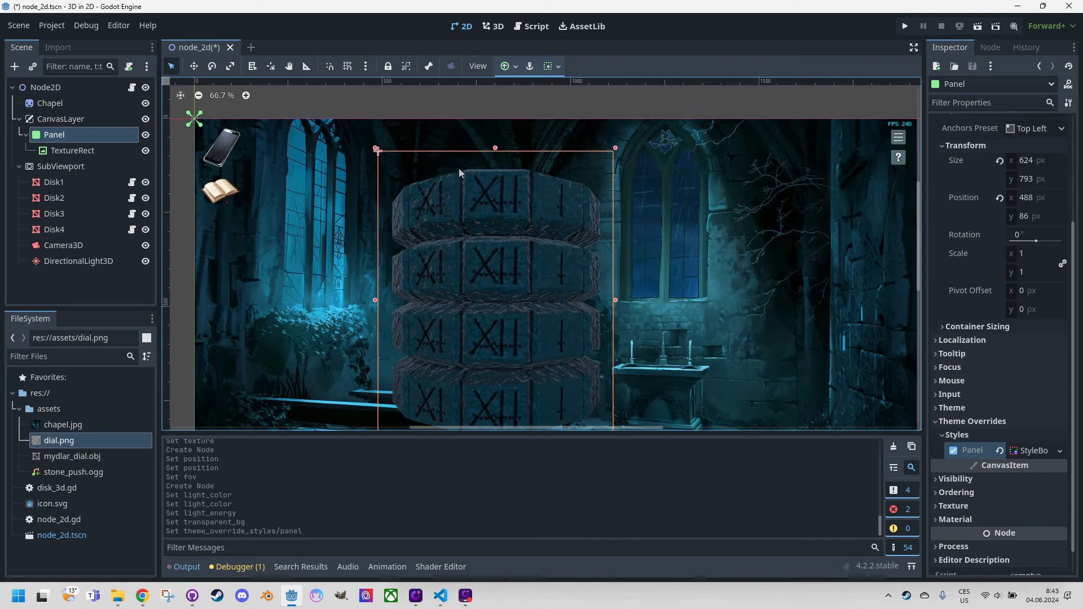
Add a ReferenceRect node as a child of Panel and rename it TurnLeft1
left_click(36, 135)
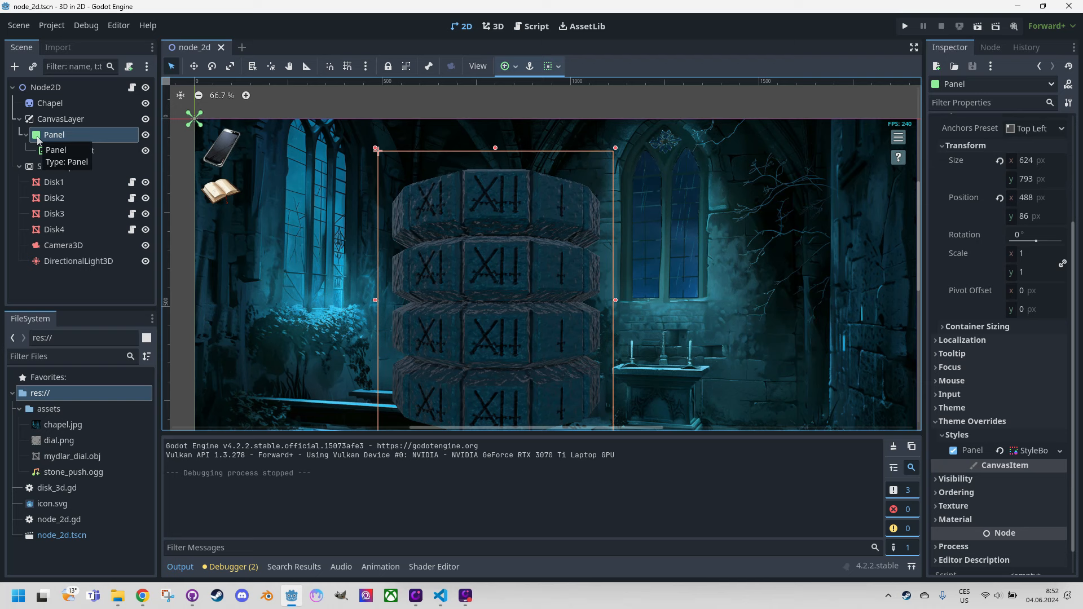
right_click(38, 136)
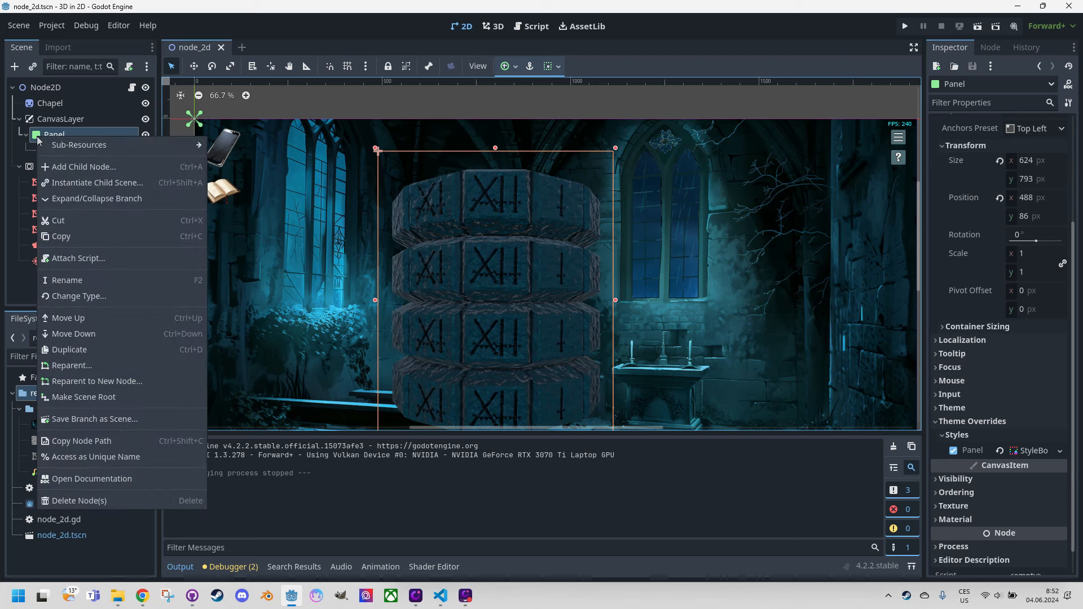
left_click(79, 167)
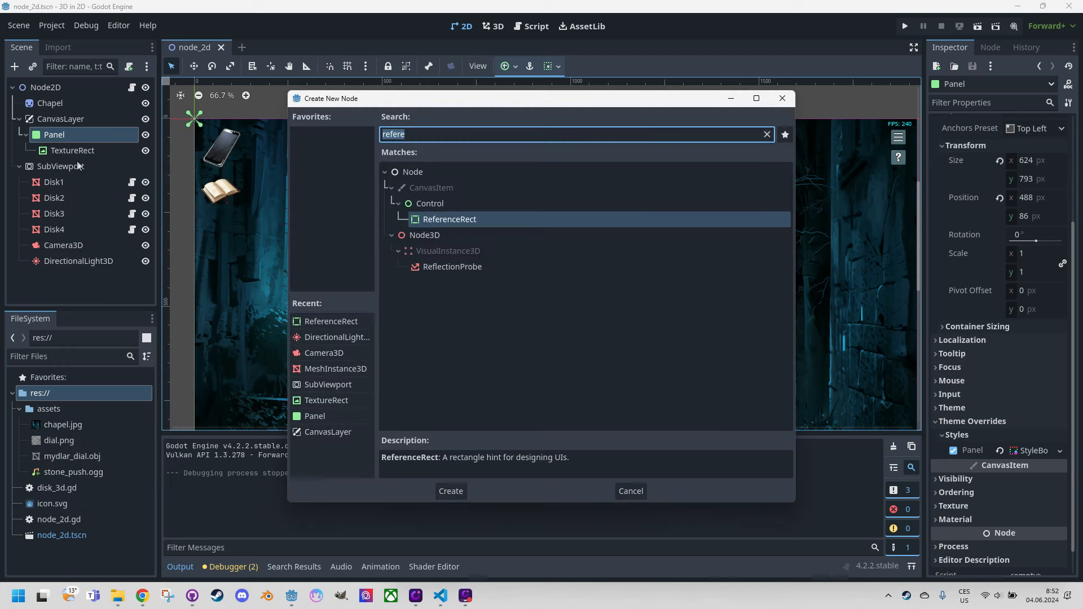
double_click(448, 219)
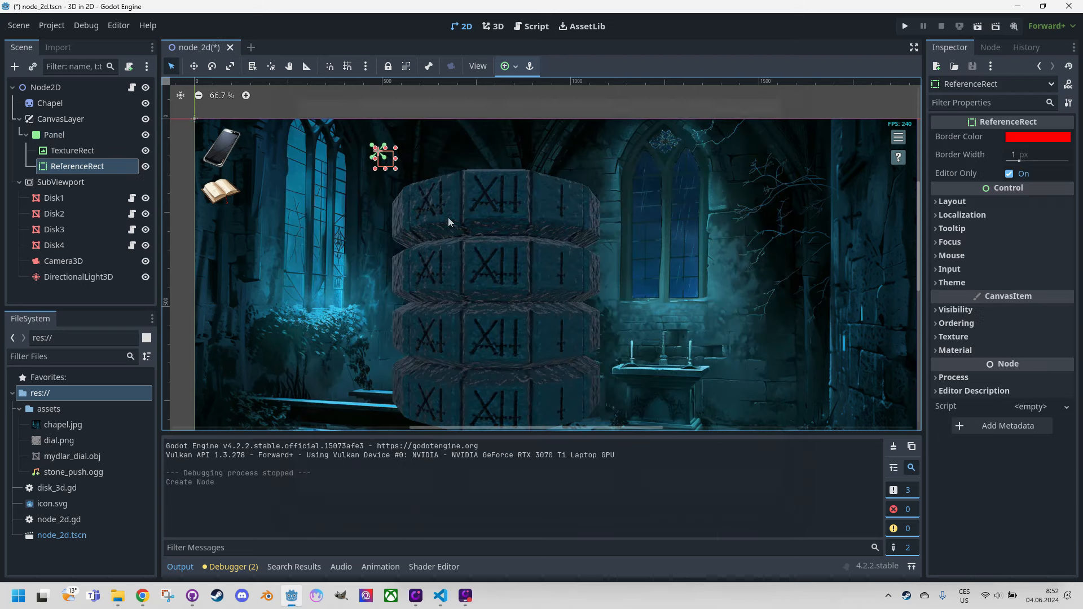
double_click(80, 167)
type("Turn")
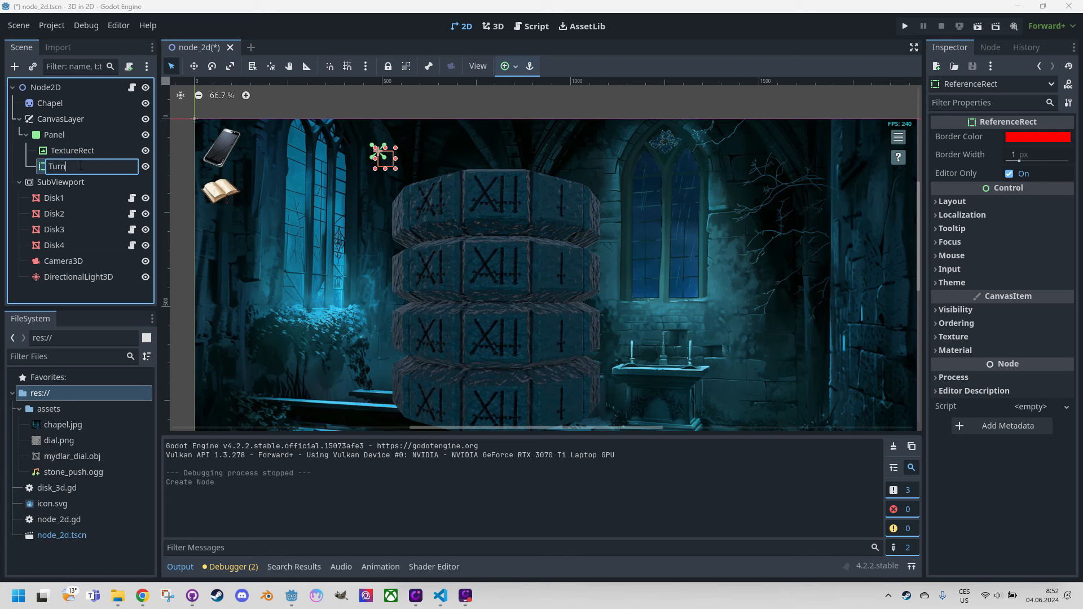
type("Left1")
key("Return")
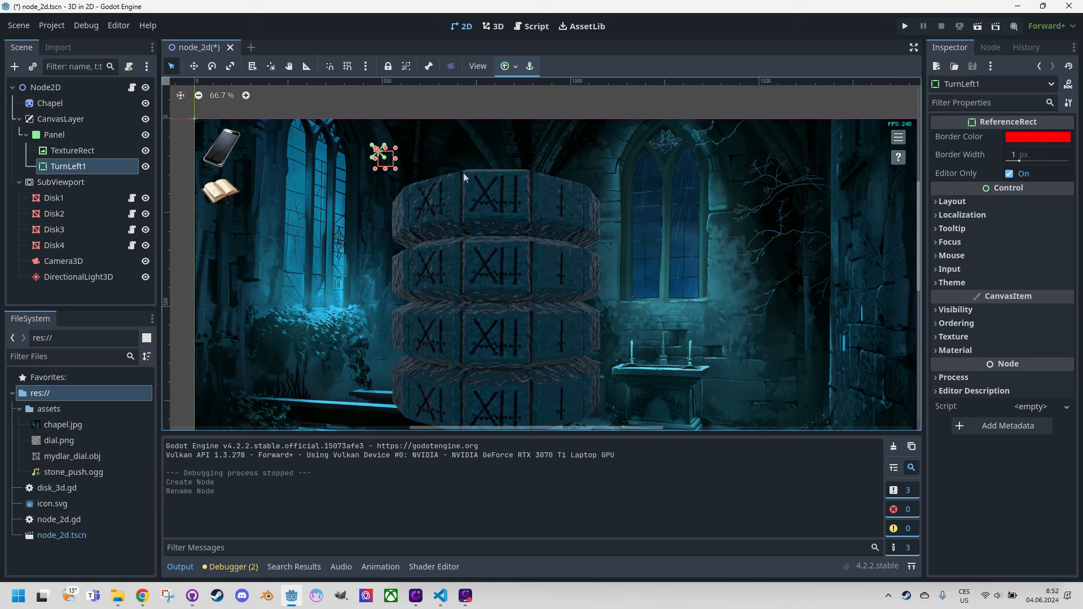
Place TurnLeft1 over the left part of the uppermost disk and size it to about 238 × 152 px
key("w")
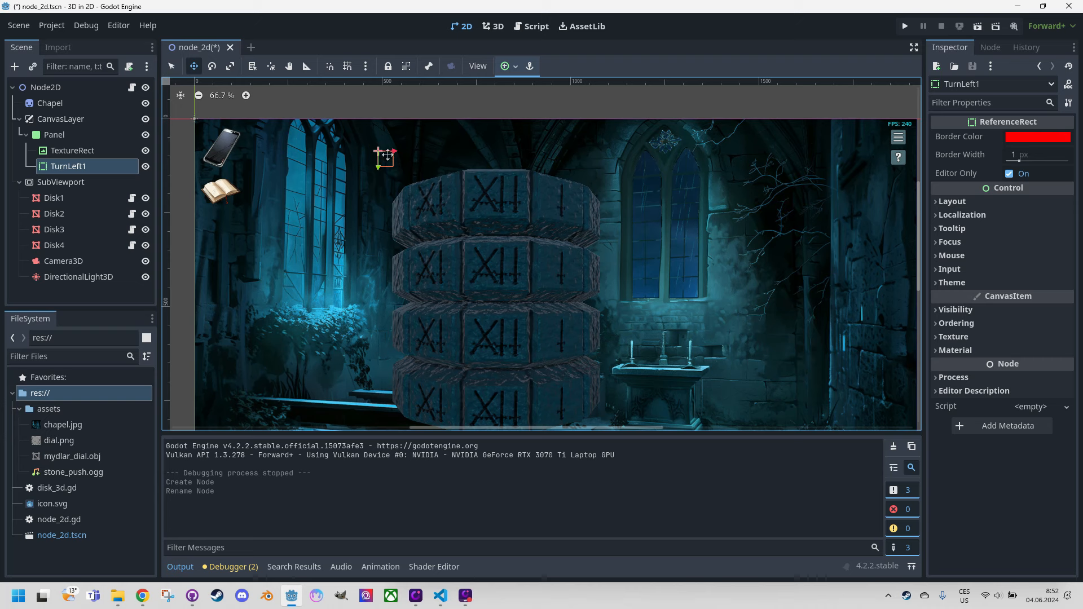
left_click_drag(386, 158, 483, 229)
key("q")
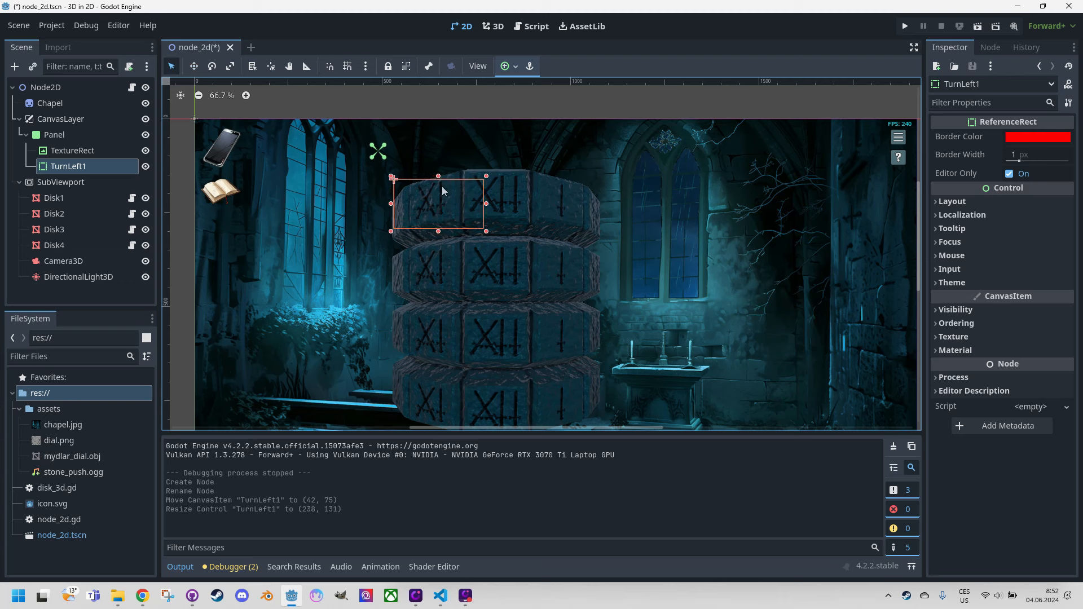
left_click_drag(439, 176, 438, 168)
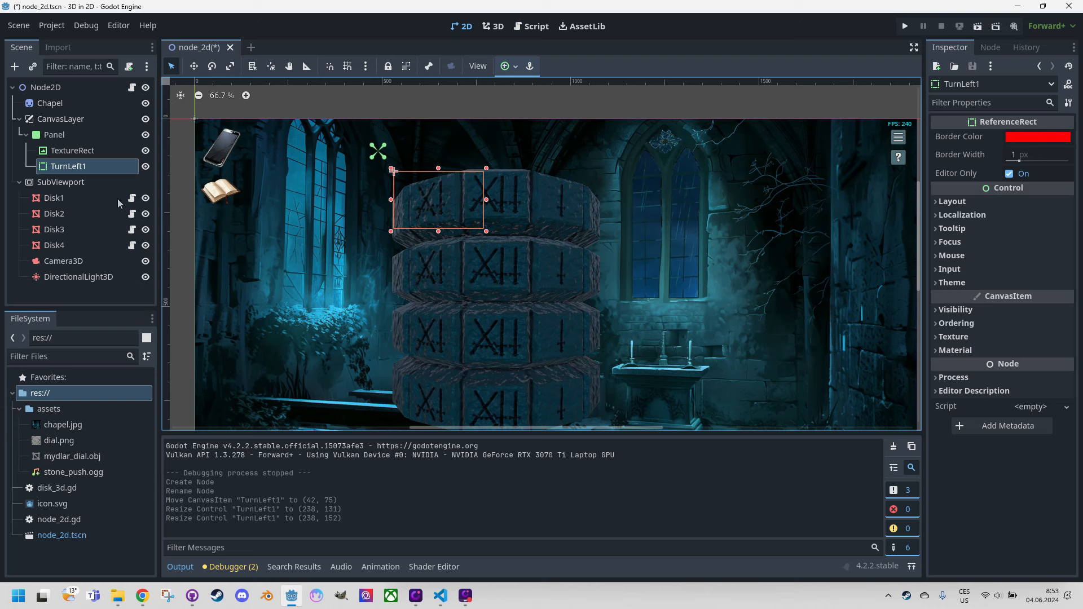
Attach a new GDScript based on the default Node template to TurnLeft1, with a file name starting with turn_
left_click(129, 66)
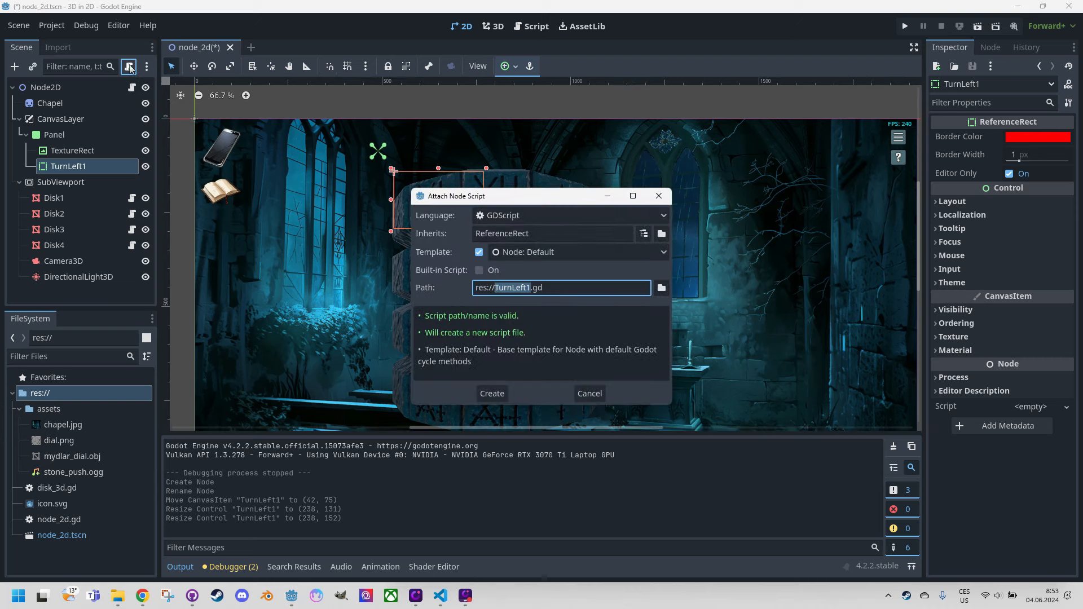
type("turn")
key("BackSpace")
key("BackSpace")
key("BackSpace")
key("BackSpace")
type("turn_")
left_click(486, 393)
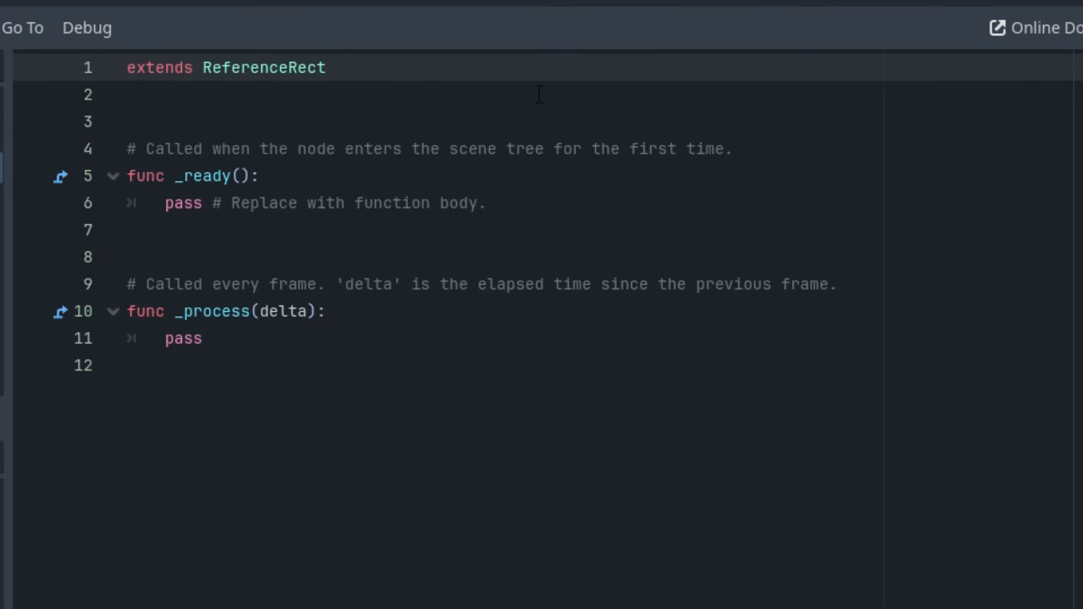
Declare an exported variable disk_3d of type MeshInstance3D below the extends line of the script
left_click(539, 94)
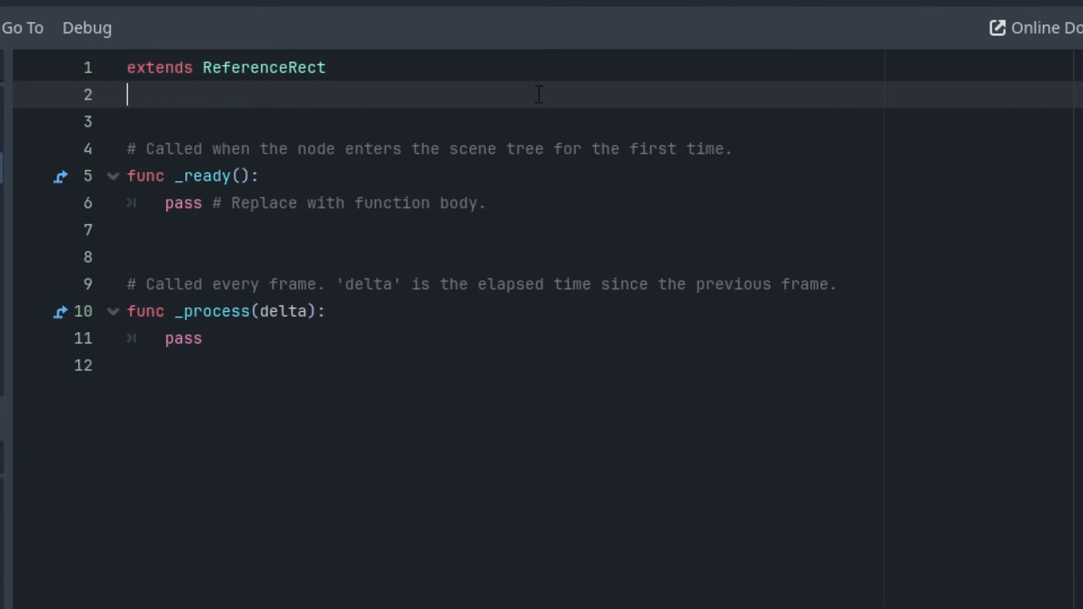
key("Return")
key("Return")
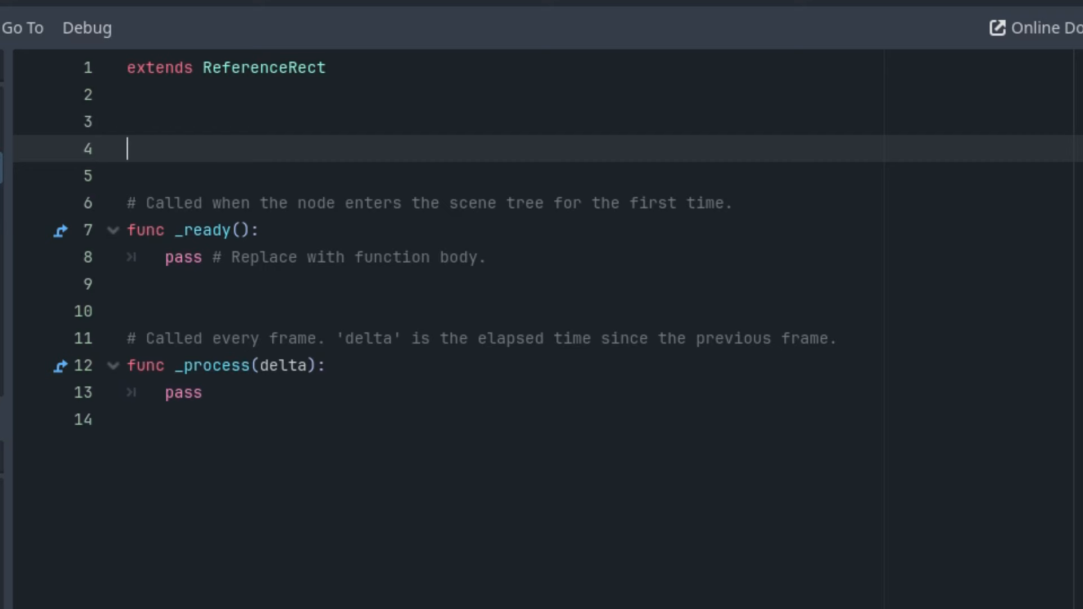
key("BackSpace")
type("@ex")
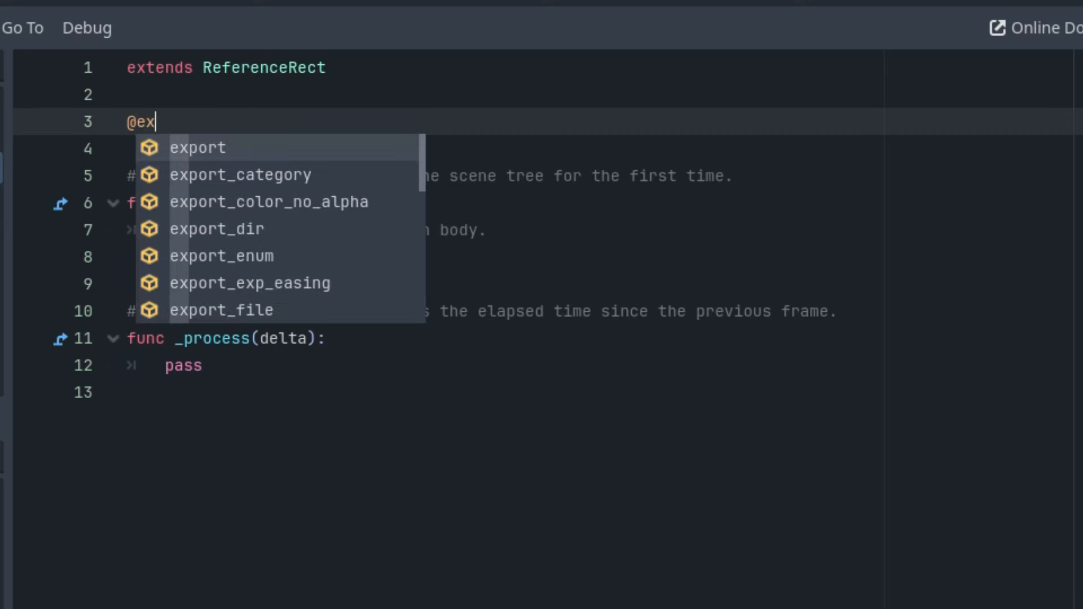
key("Return")
type("var")
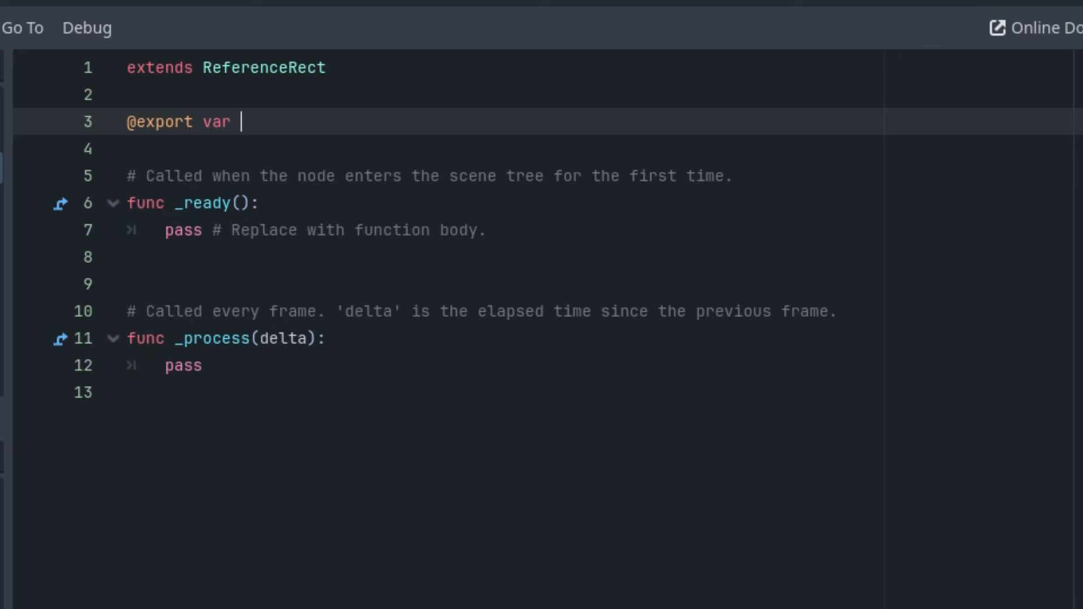
type(" disk_2")
key("BackSpace")
type("3d")
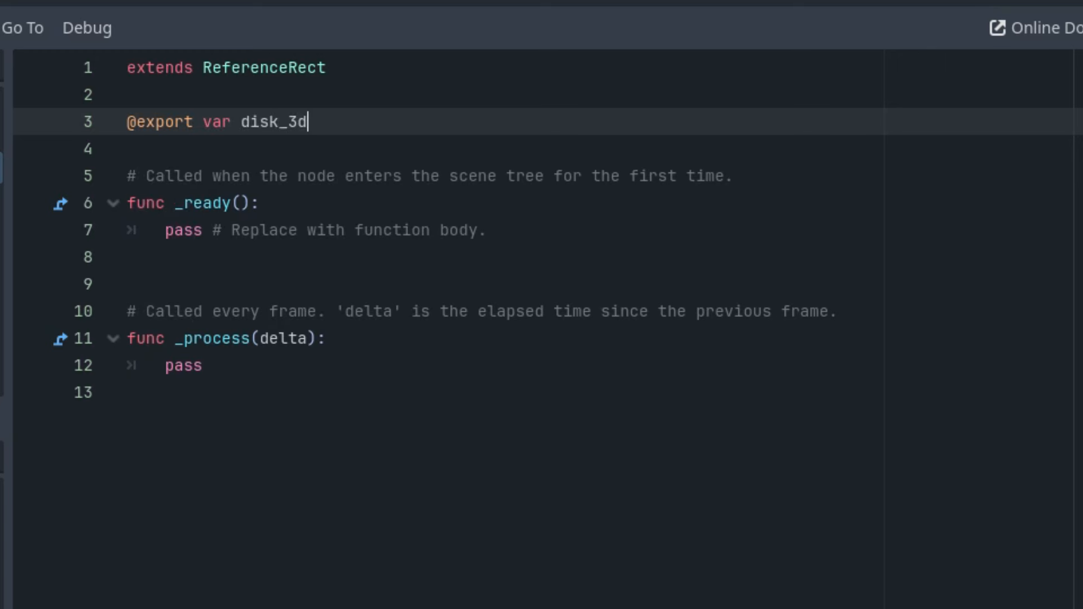
type(": MeshIn")
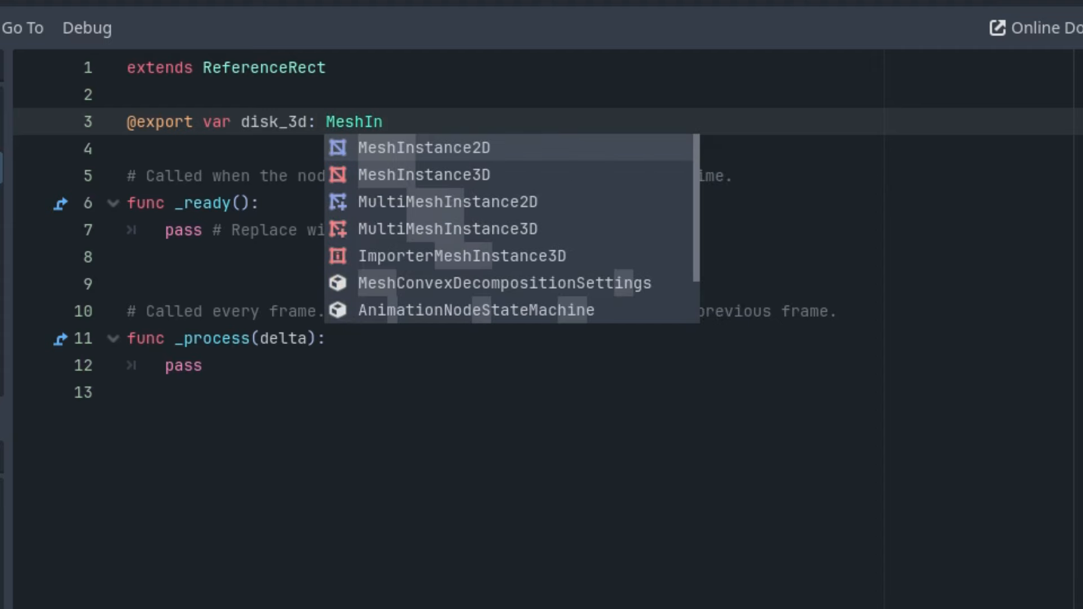
key("Down")
key("Return")
Declare an exported variable direction of type int below disk_3d and save the script
key("Return")
type("@")
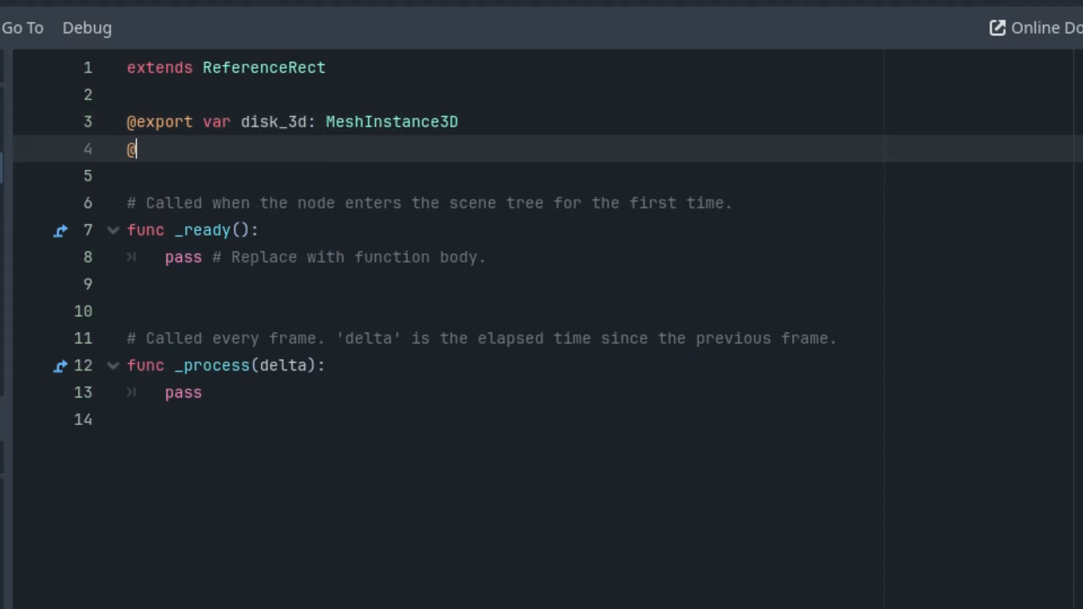
type("e")
key("Return")
type("var ")
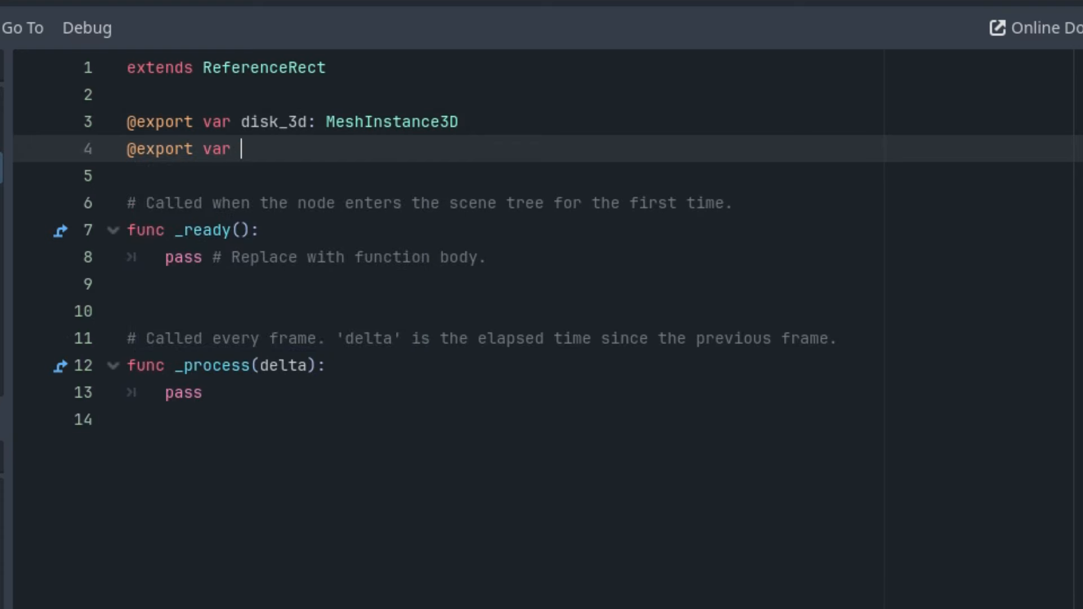
type("direction: int")
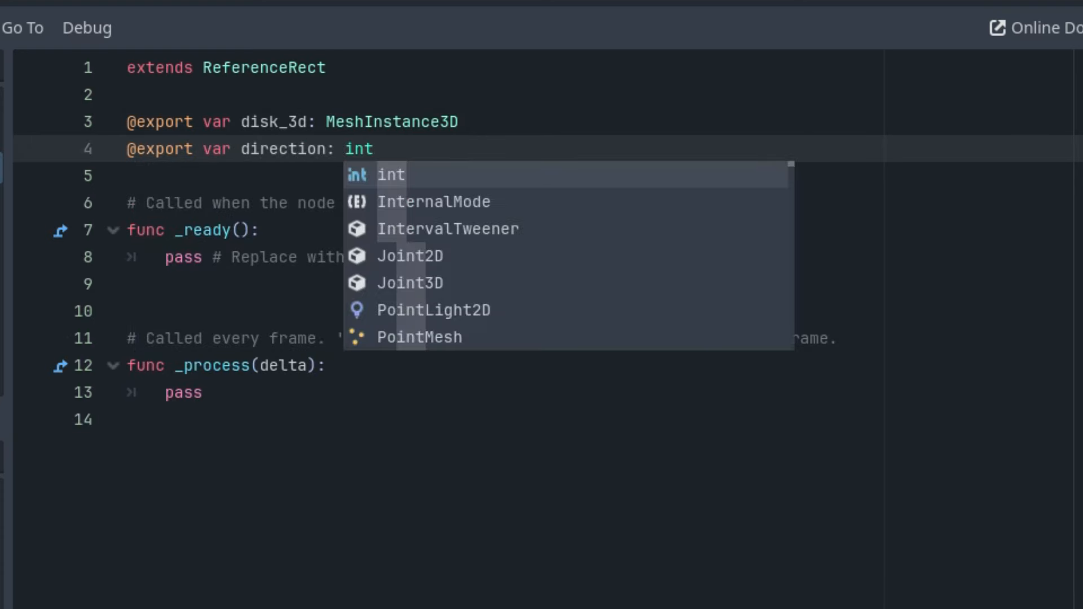
key("Escape")
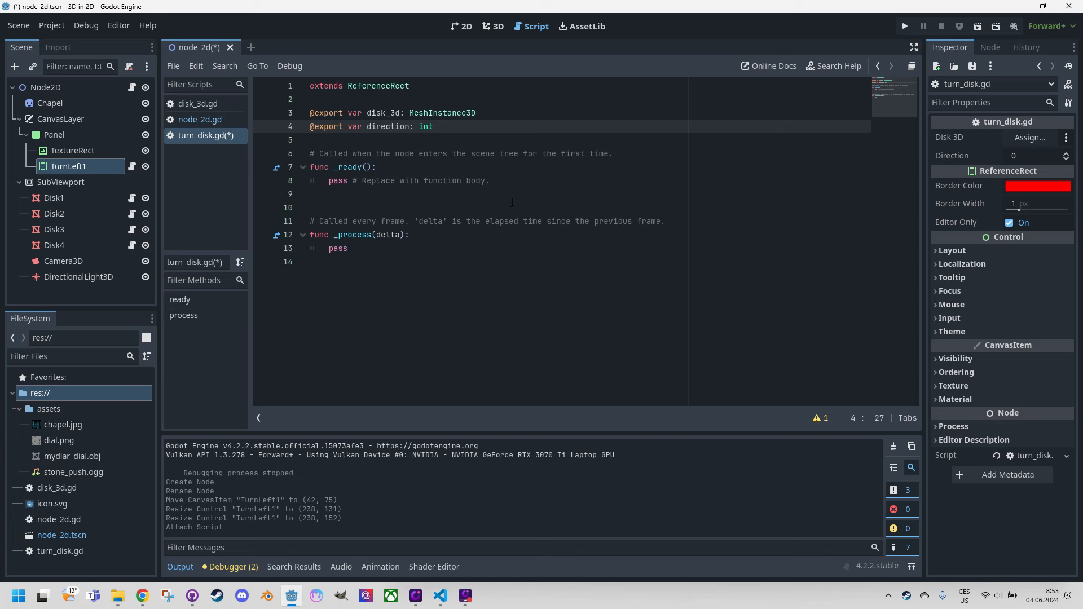
key("ctrl+s")
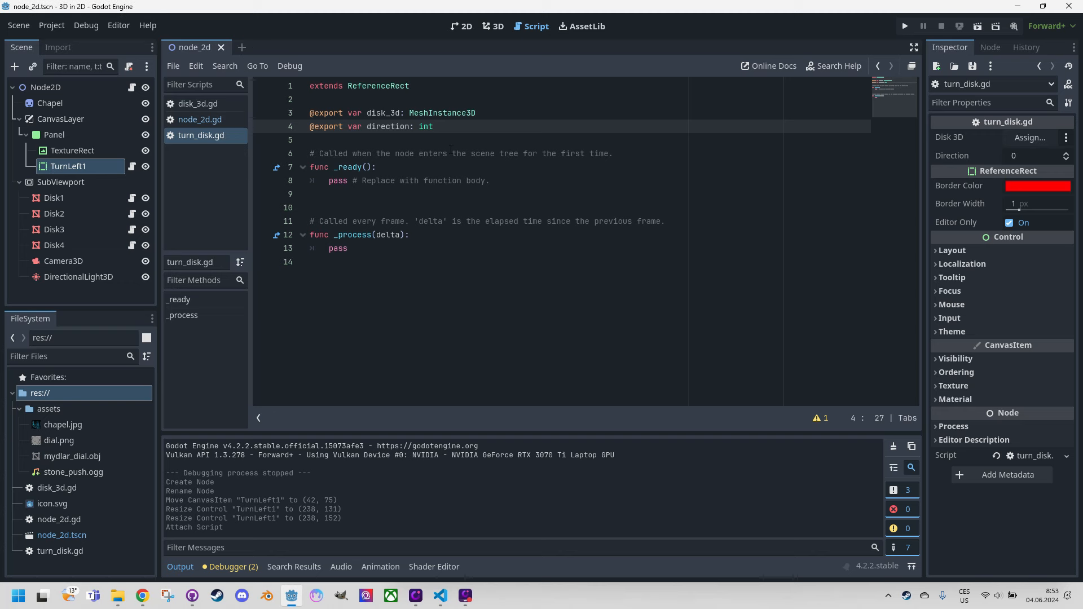
Connect TurnLeft1's gui_input signal to its own script with the receiver method _on_gui_input
left_click(990, 50)
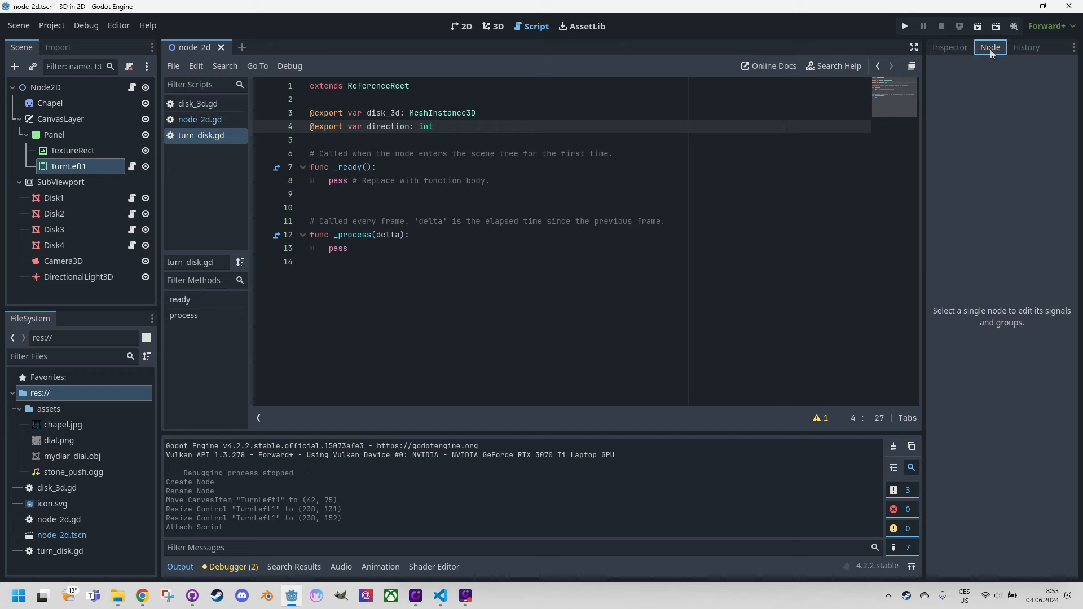
left_click(46, 167)
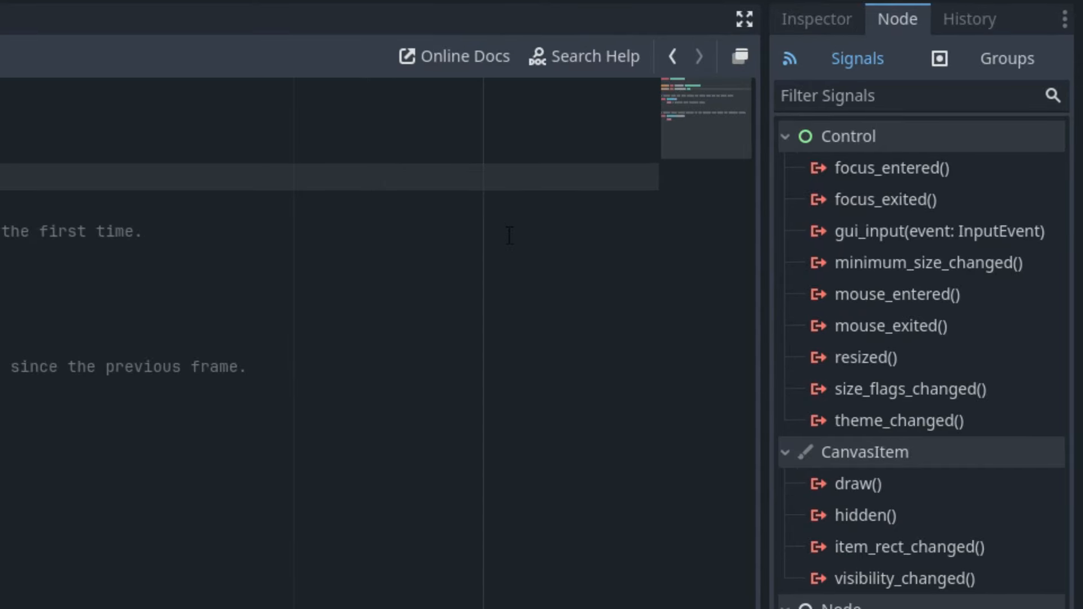
double_click(883, 229)
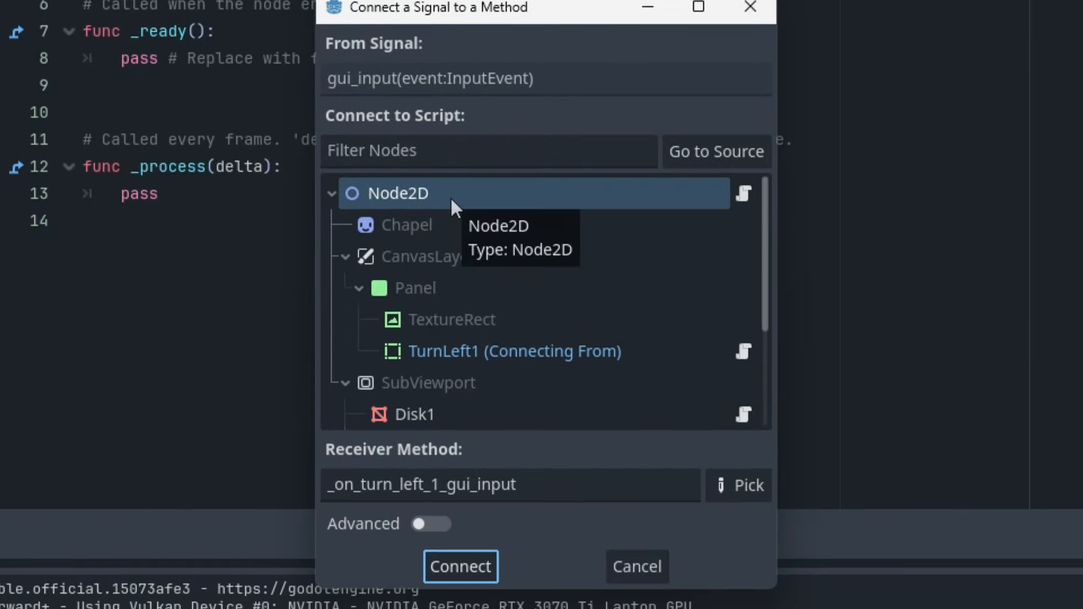
left_click(437, 353)
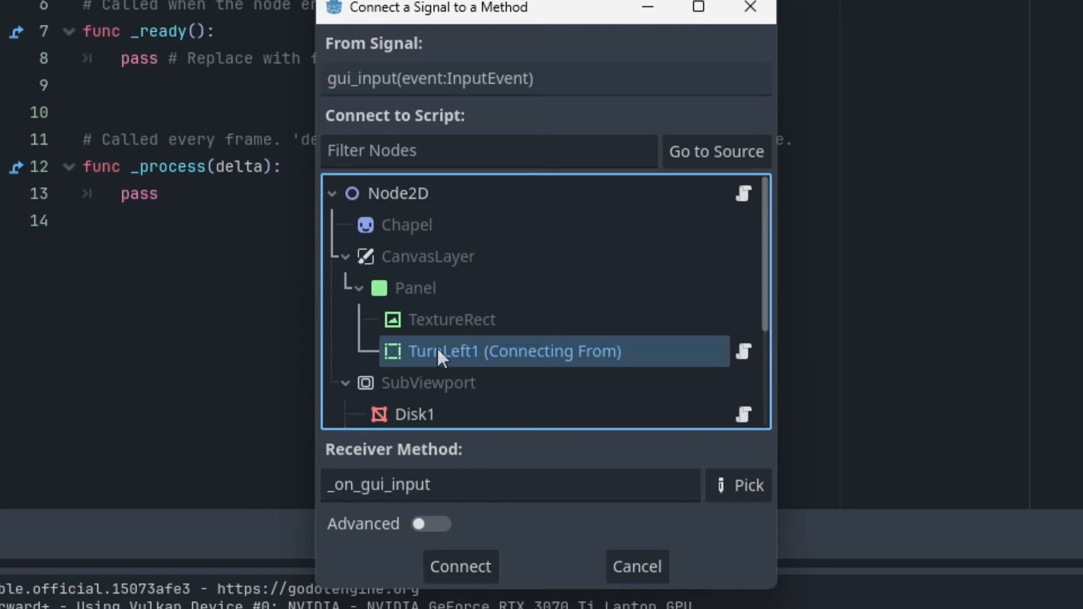
left_click(472, 564)
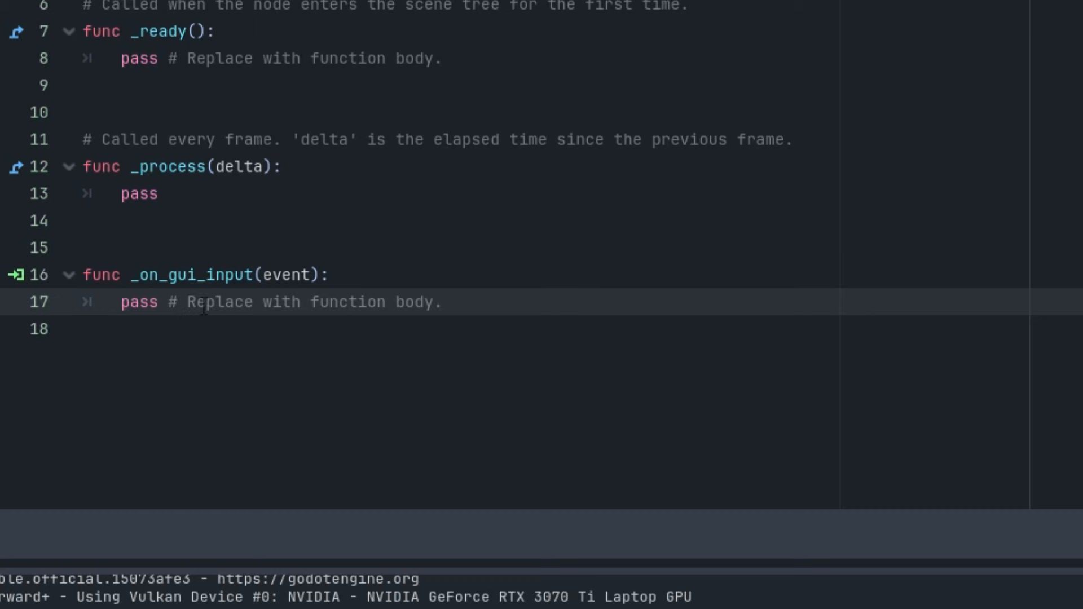
Replace the placeholder body of _on_gui_input with an if condition checking that event is InputEventMouseButton
key("End")
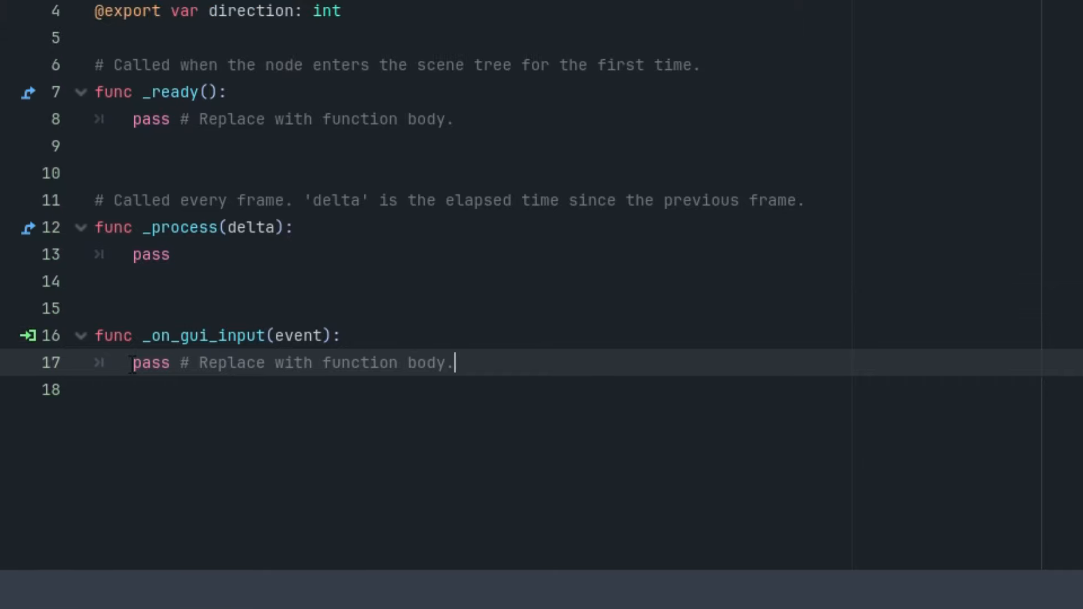
key("shift+Home")
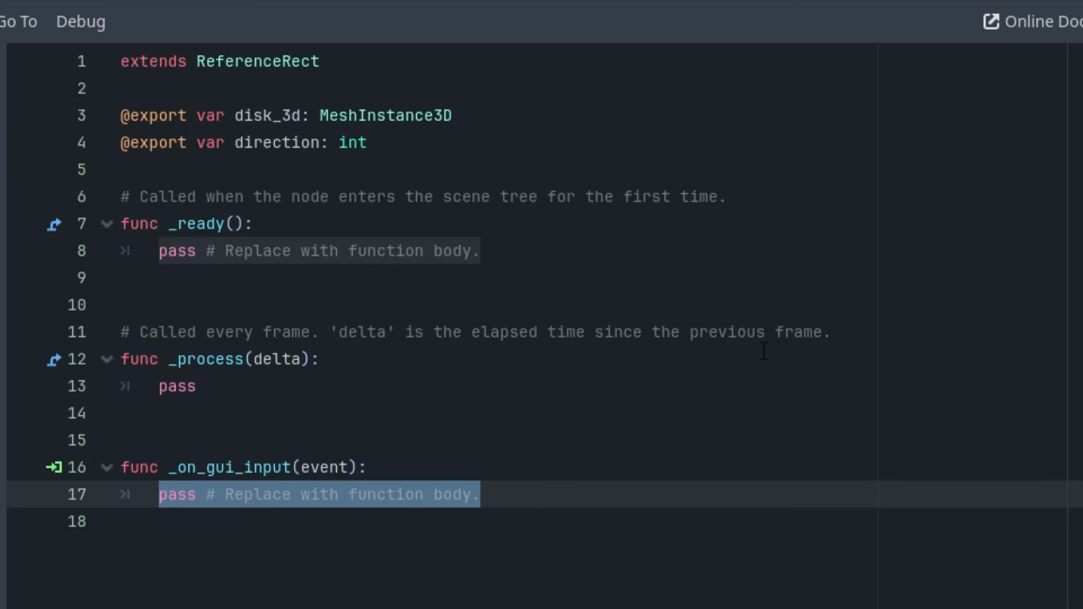
type("if even")
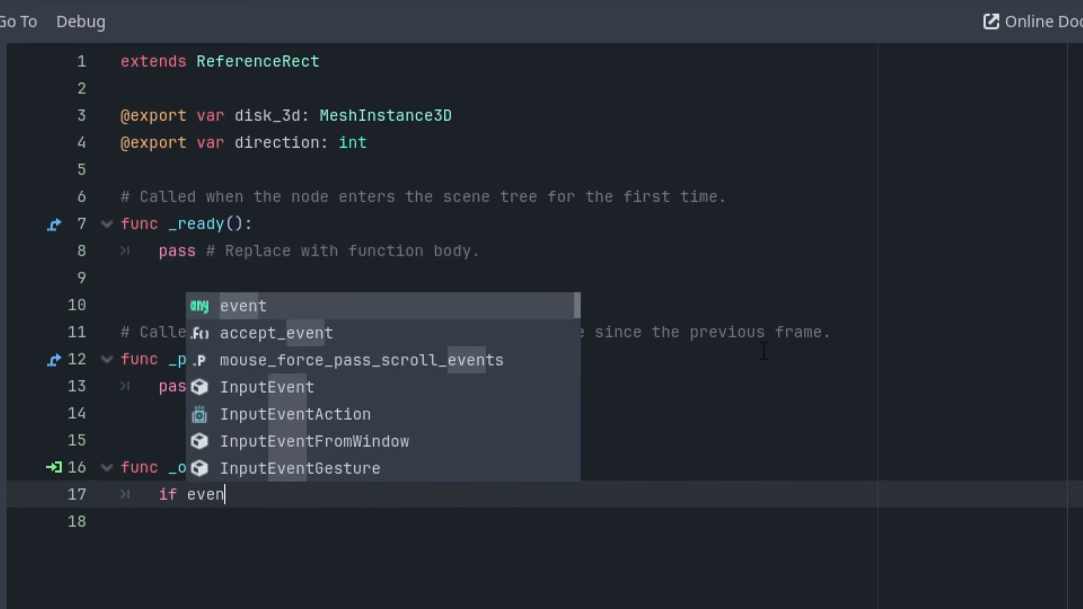
type("t is Inpu")
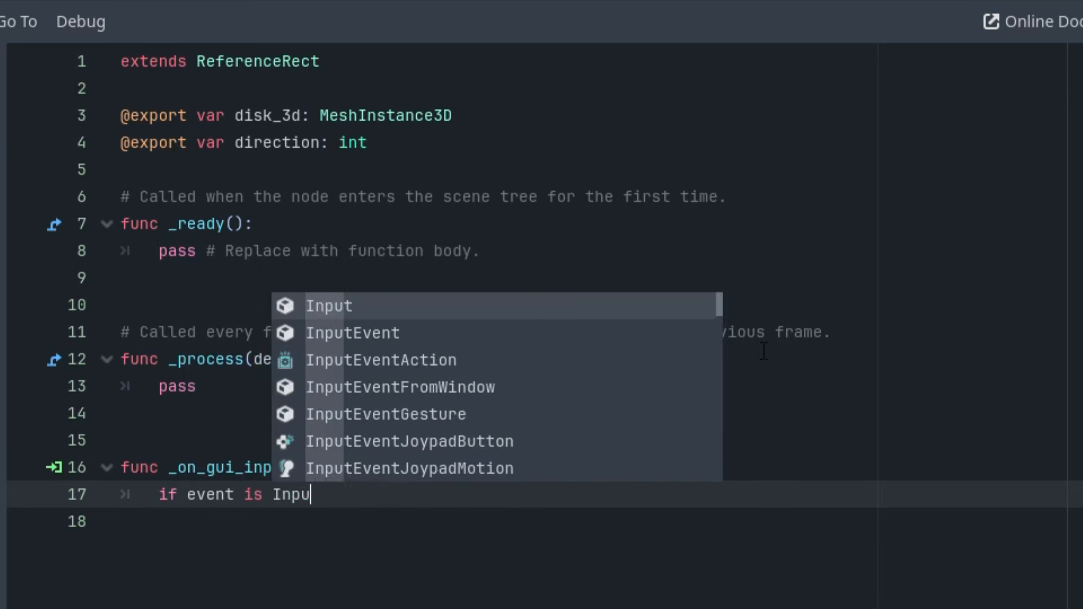
type("tEventMou")
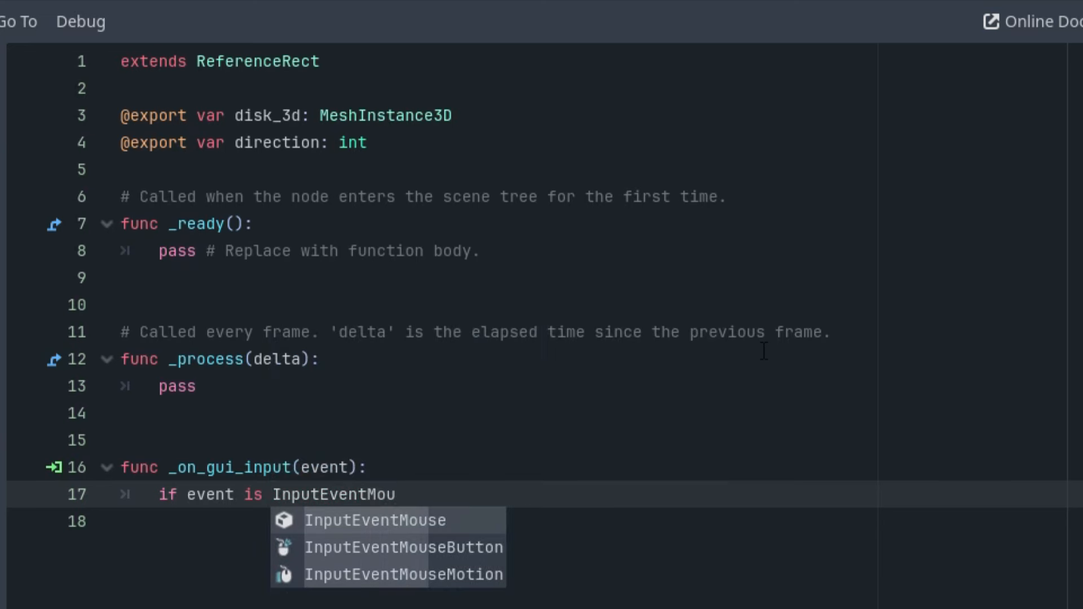
key("Down")
key("Down")
key("Up")
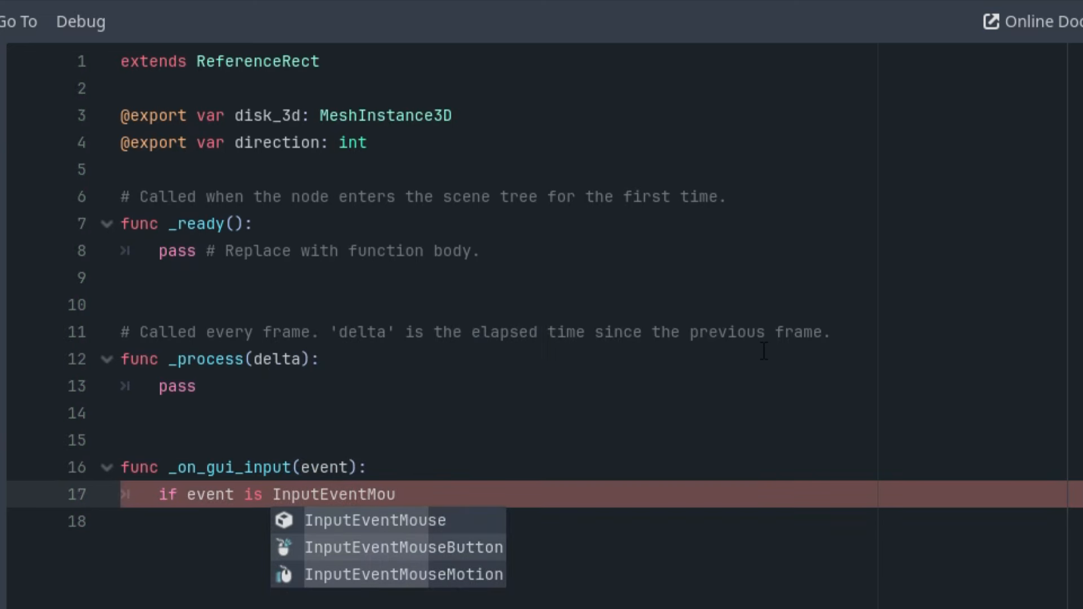
key("Return")
Extend the if condition with "and event.button_index == 1 and event.pressed:"
type("a")
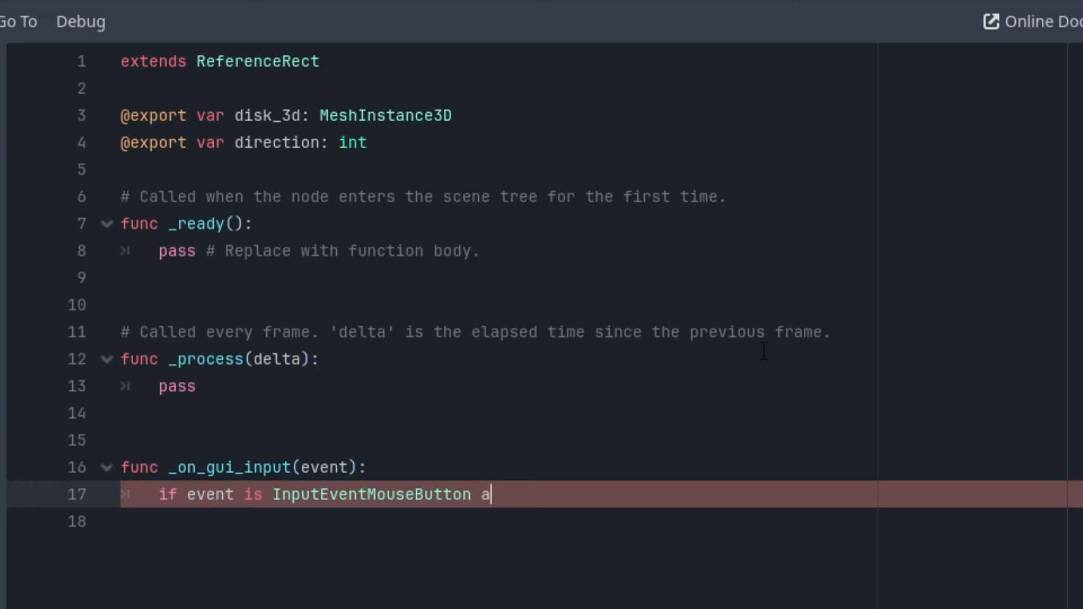
type("nd event.b")
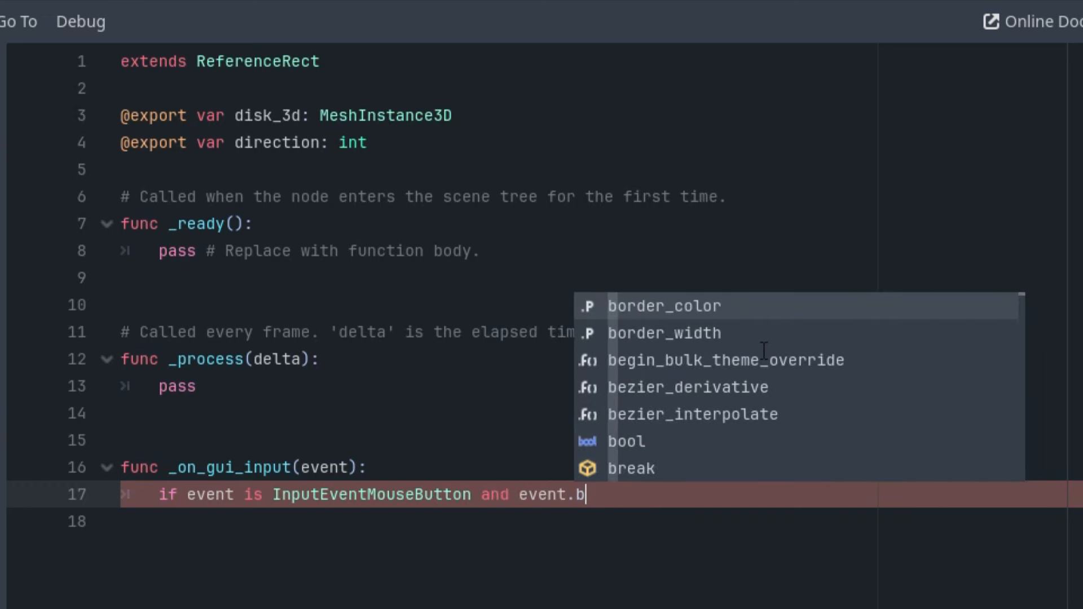
type("utoon")
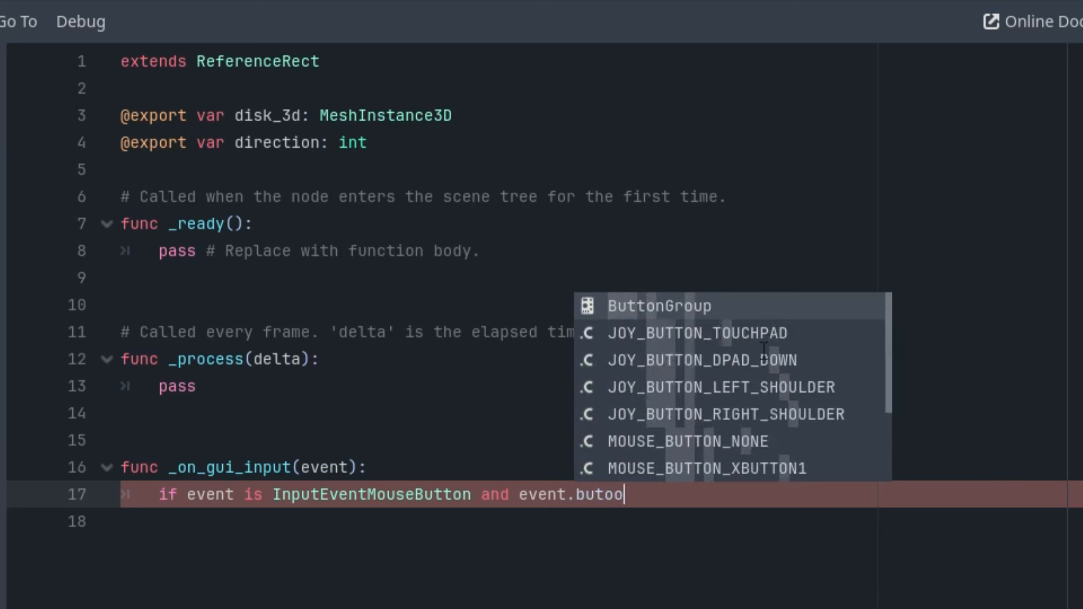
key("BackSpace")
key("BackSpace")
key("BackSpace")
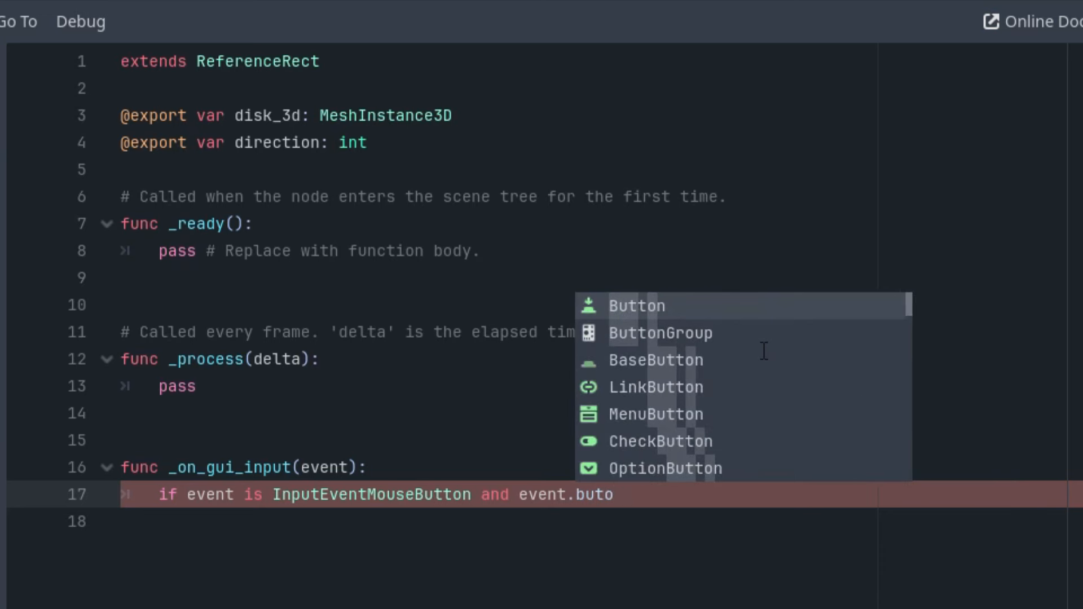
type("ton")
type("_in")
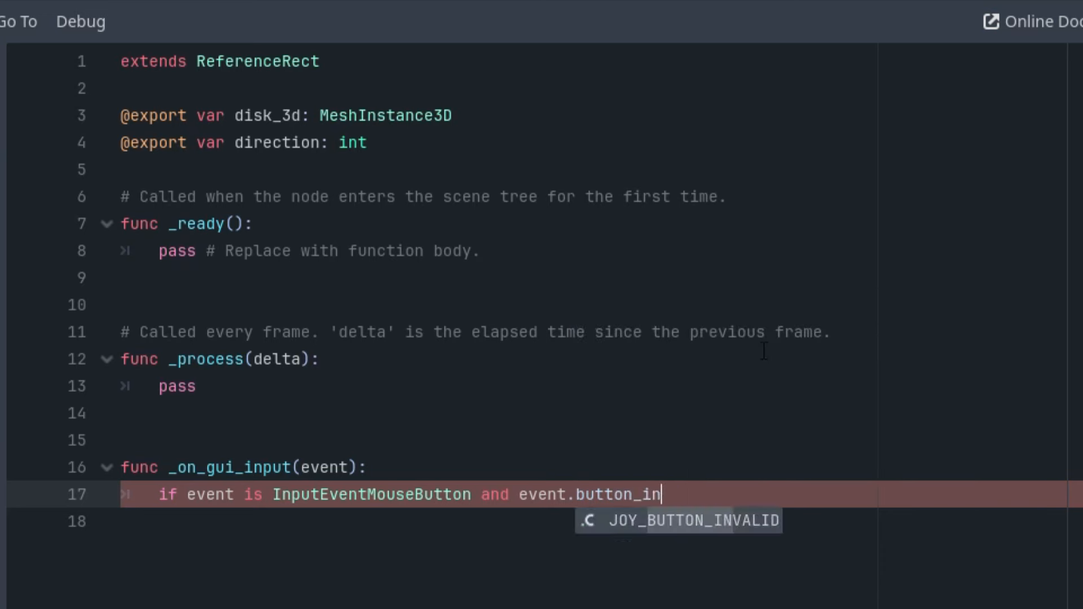
type("dex == 1")
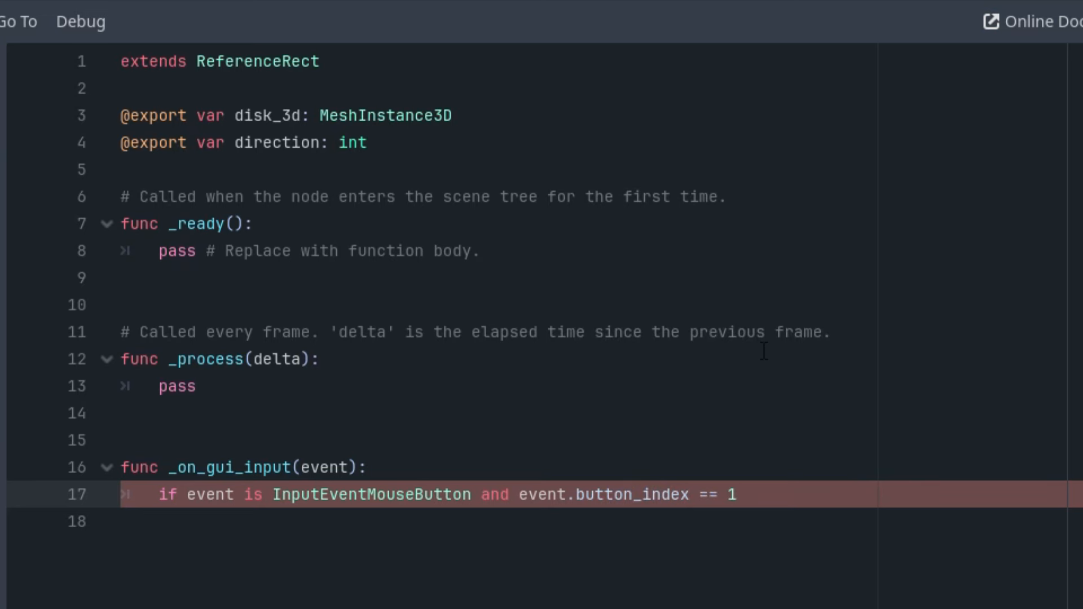
type(" and event.pressed")
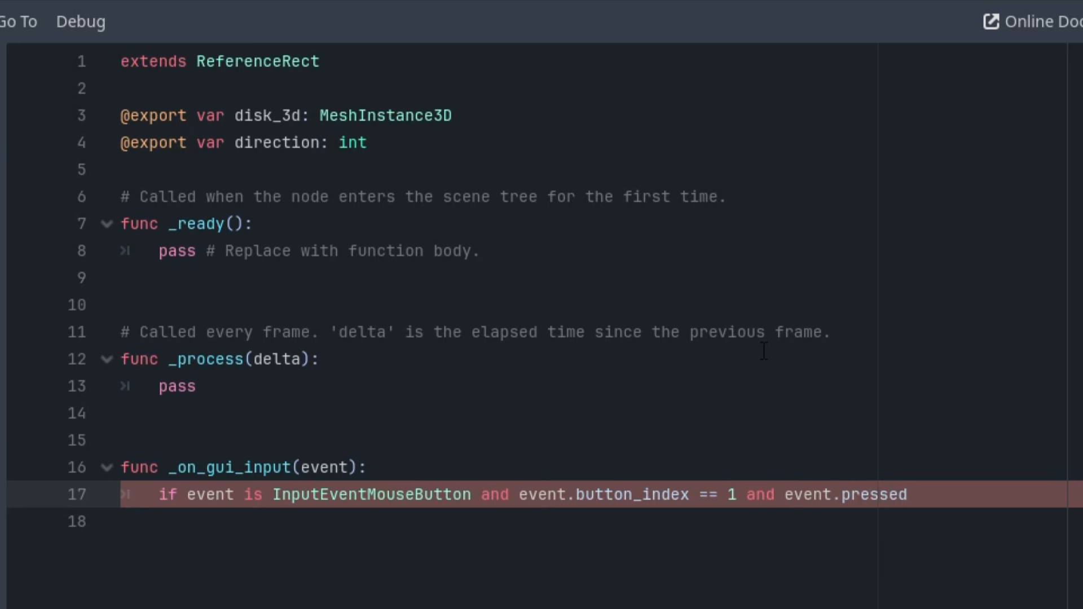
type(":")
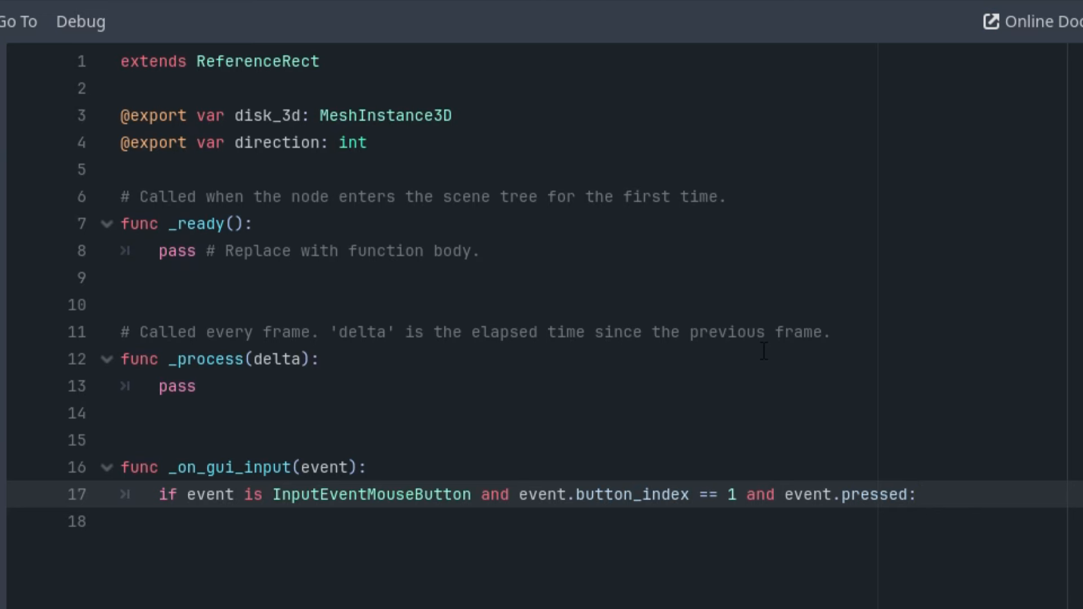
Inside the if block of _on_gui_input, add the call disk_3d.turn_disk(direction)
key("Return")
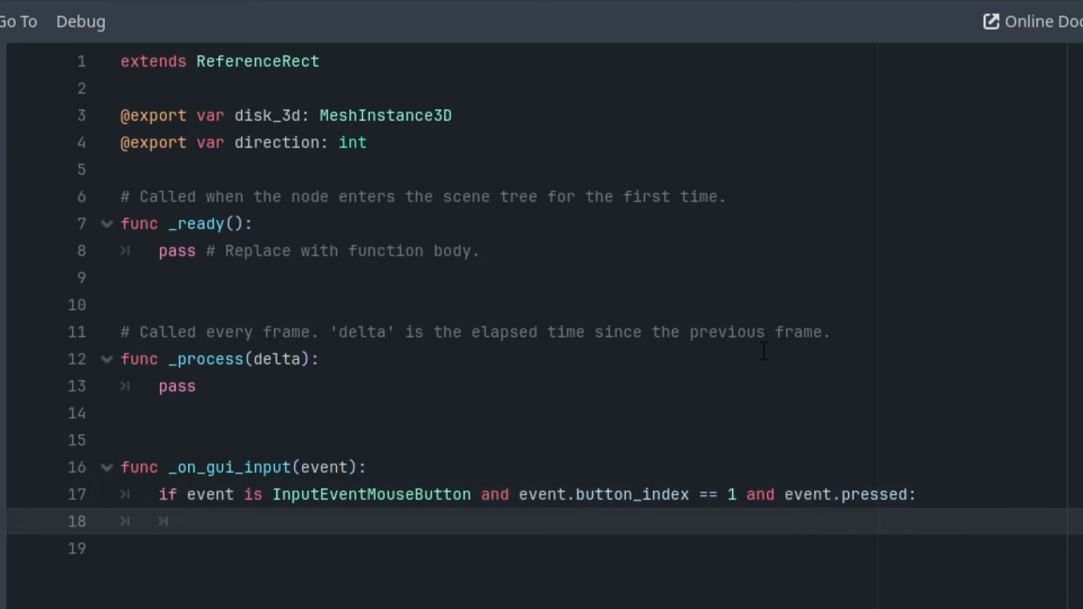
type("di")
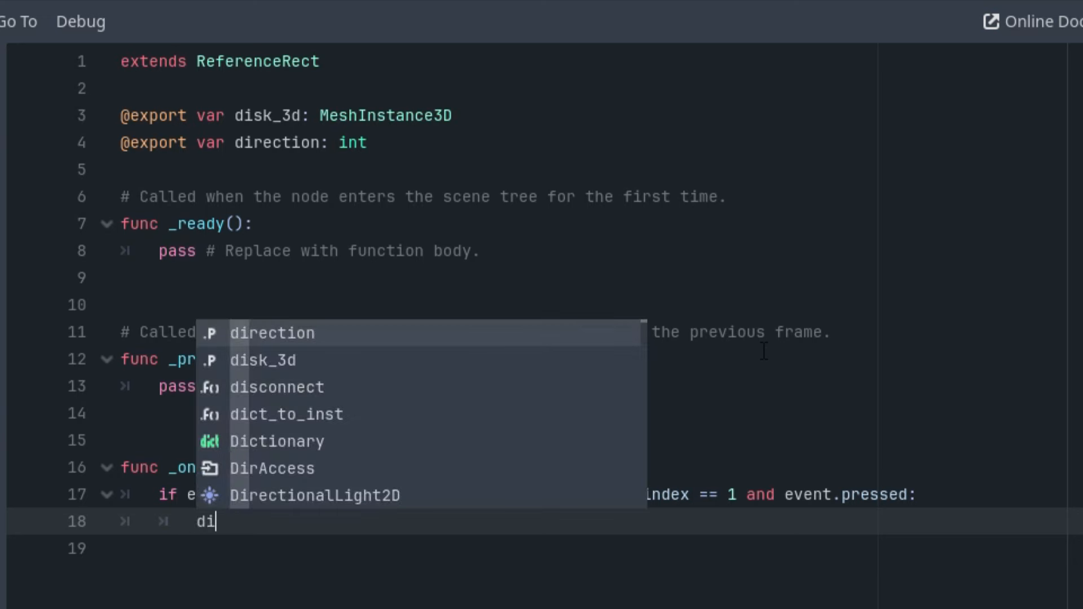
key("Down")
key("Return")
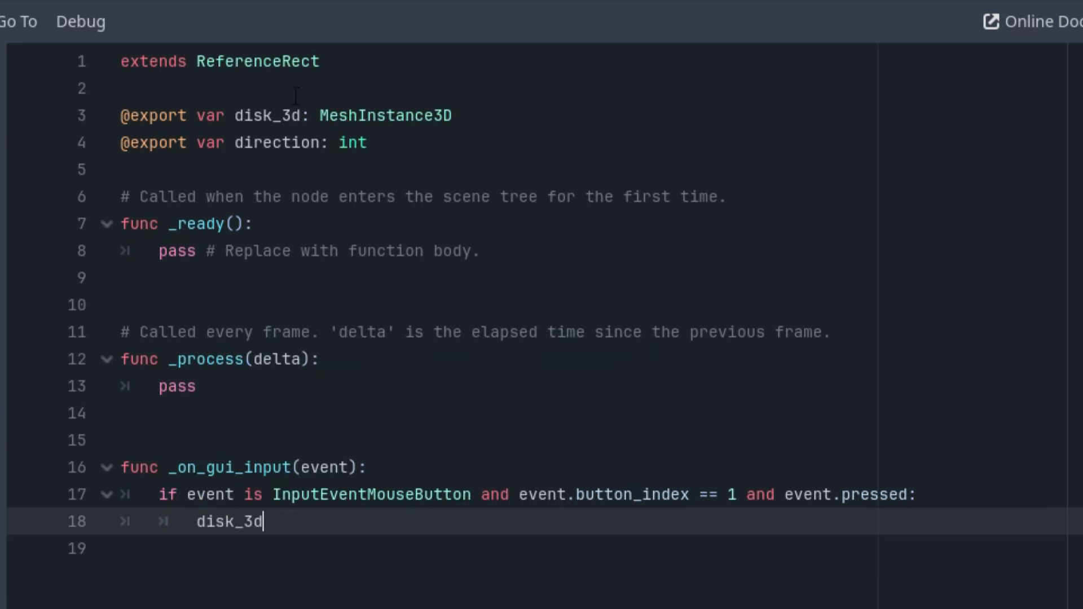
double_click(288, 120)
left_click(294, 527)
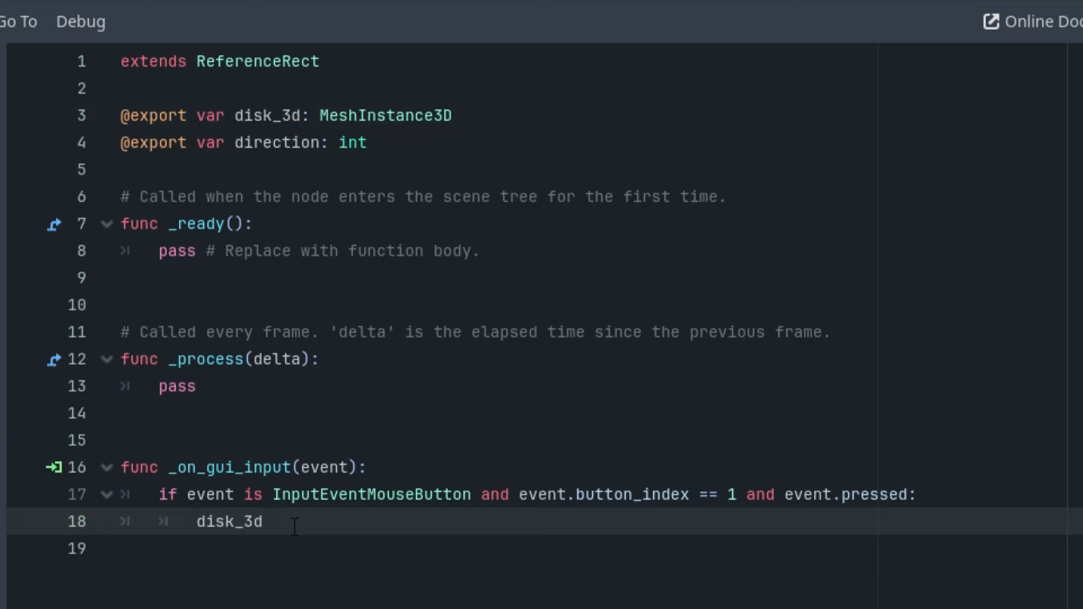
type(".turn")
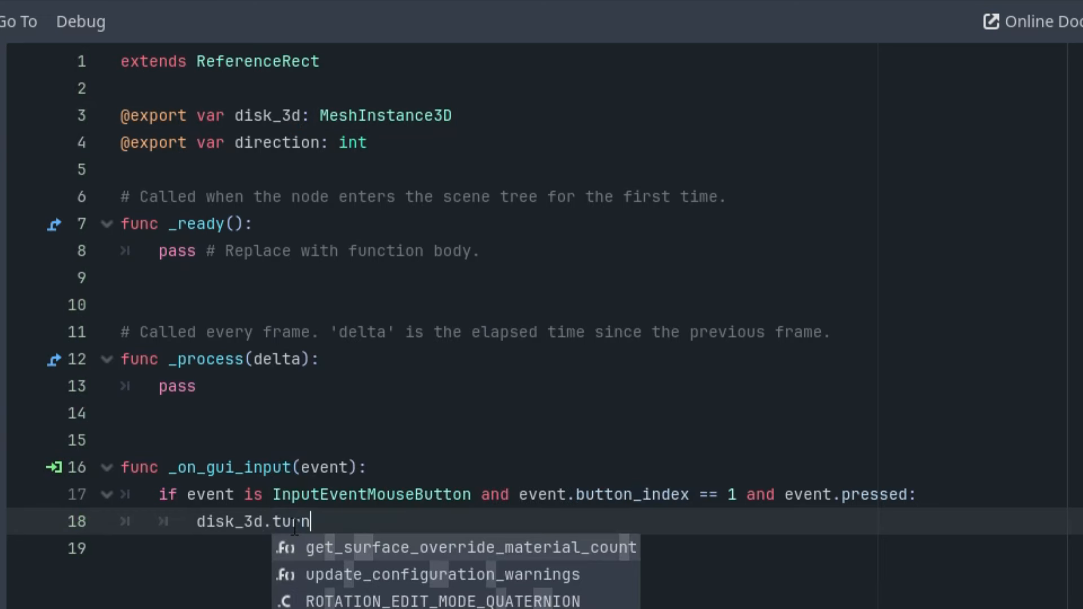
type(")d")
key("BackSpace")
key("BackSpace")
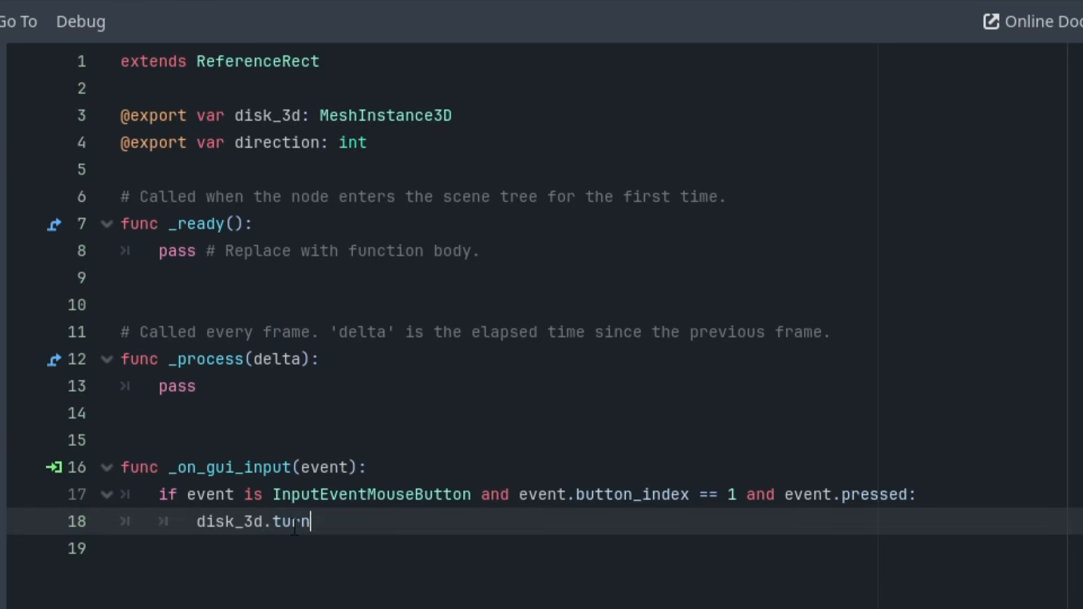
type("_disk(dire")
key("Return")
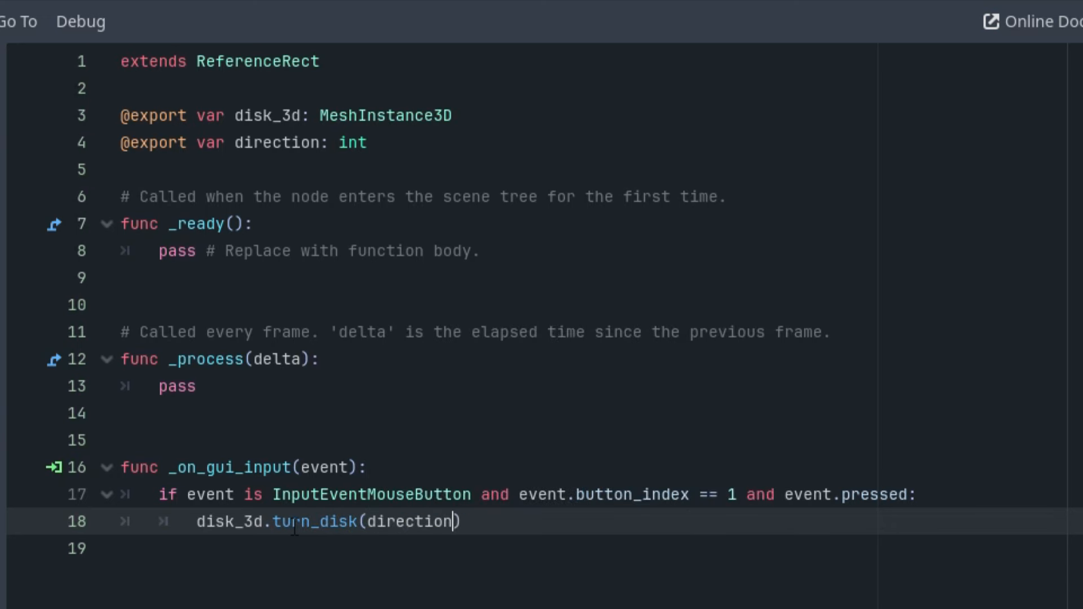
left_click(301, 556)
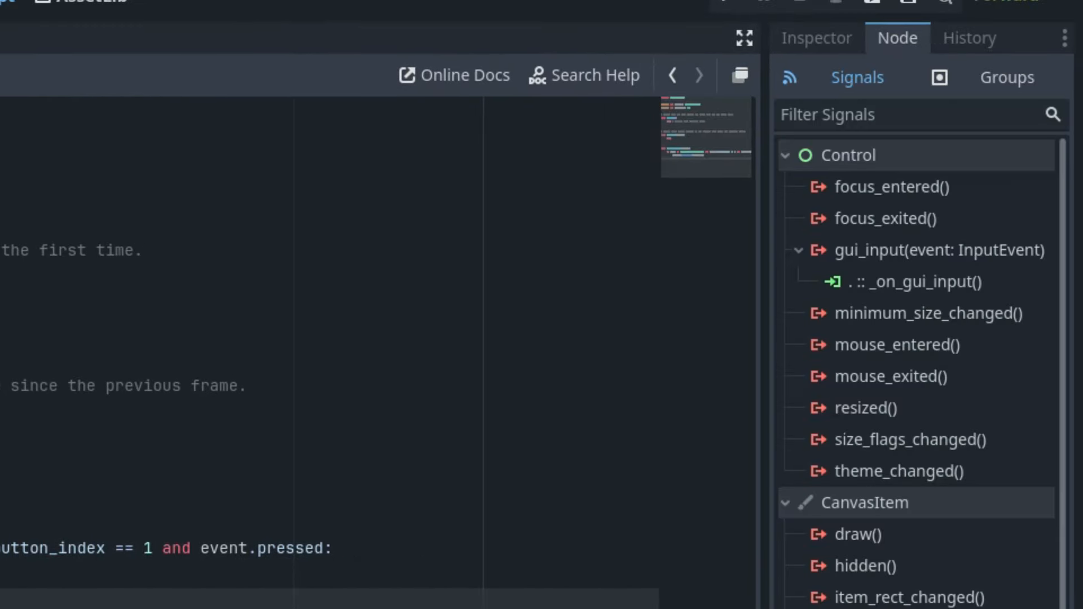
Assign the Disk1 node to TurnLeft1's Disk 3D property and set its Direction to 1
left_click(817, 38)
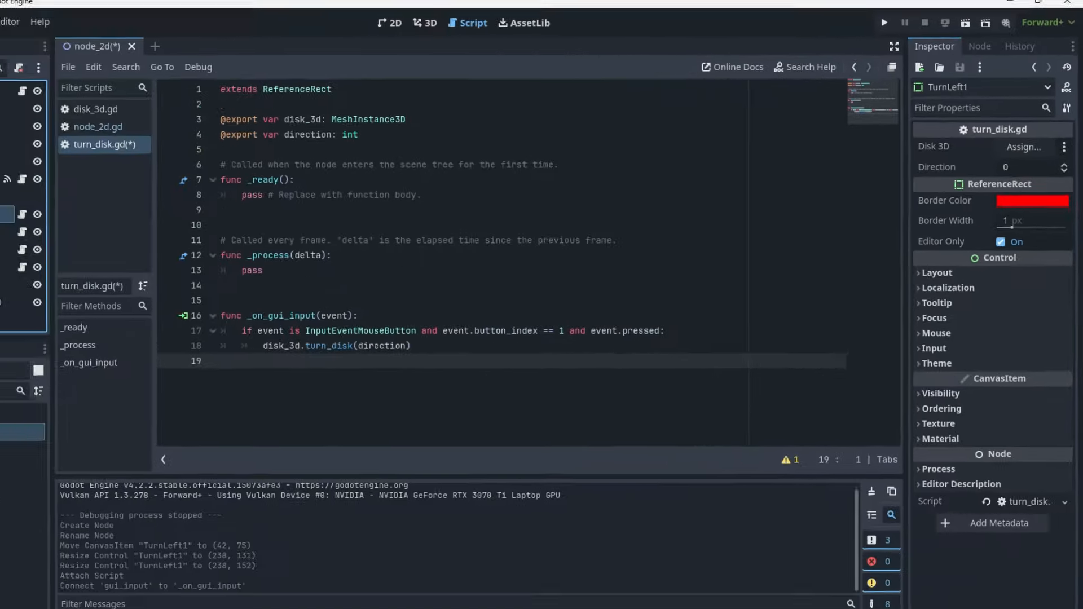
left_click(40, 198)
left_click(59, 167)
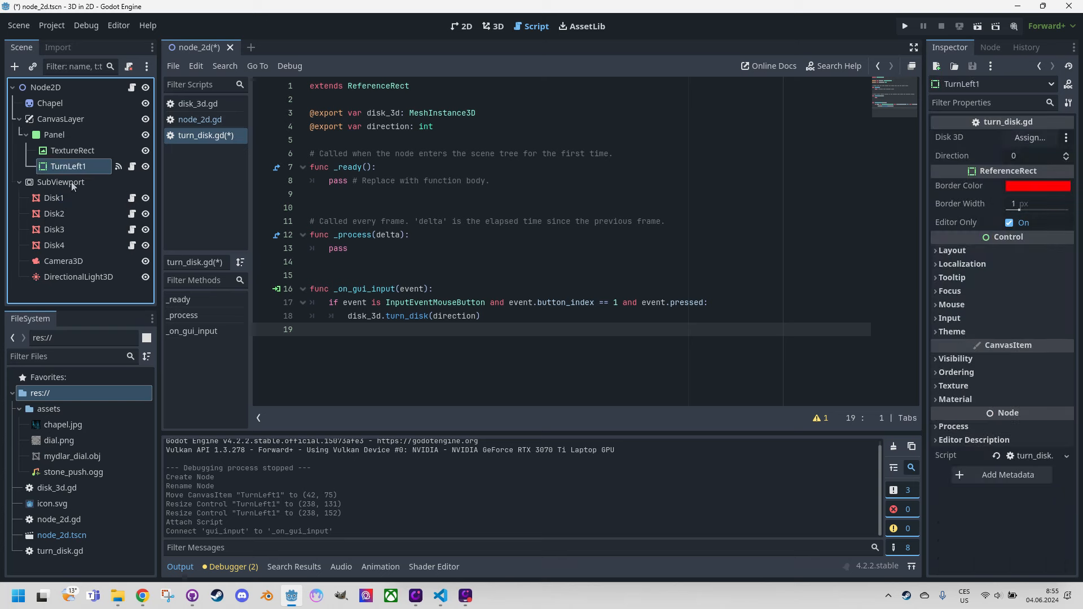
left_click_drag(35, 204, 1033, 144)
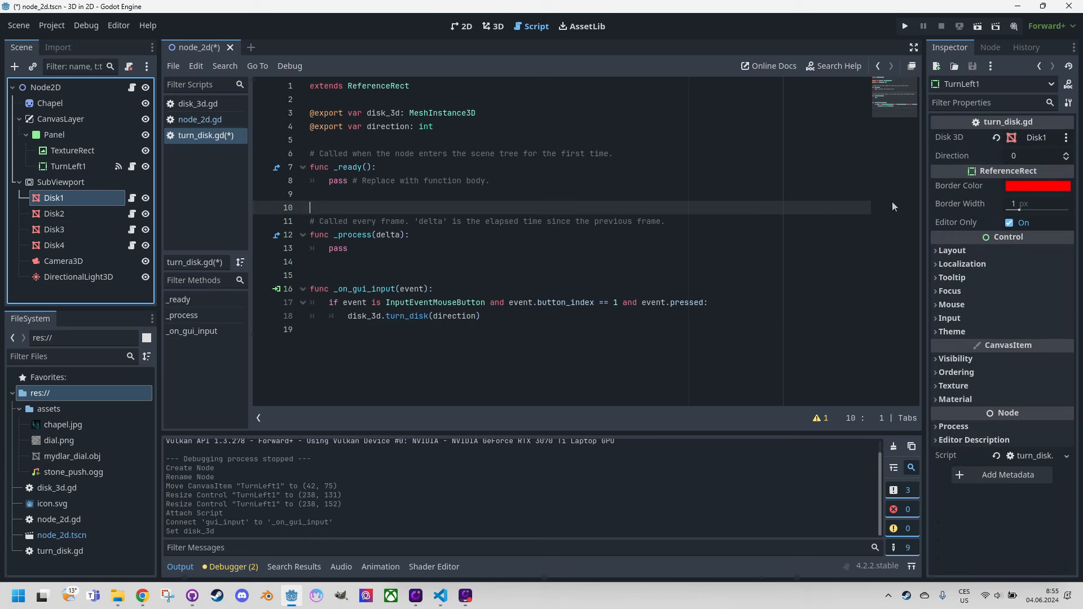
left_click(1067, 155)
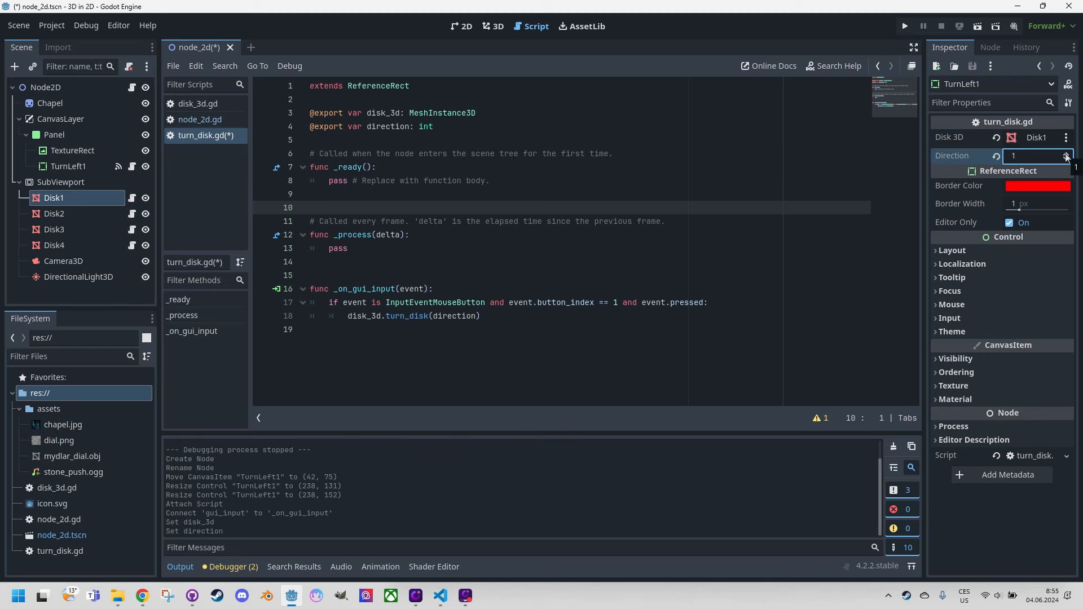
Delete the template _ready and _process functions with their comments from turn_disk.gd and save
left_click(534, 191)
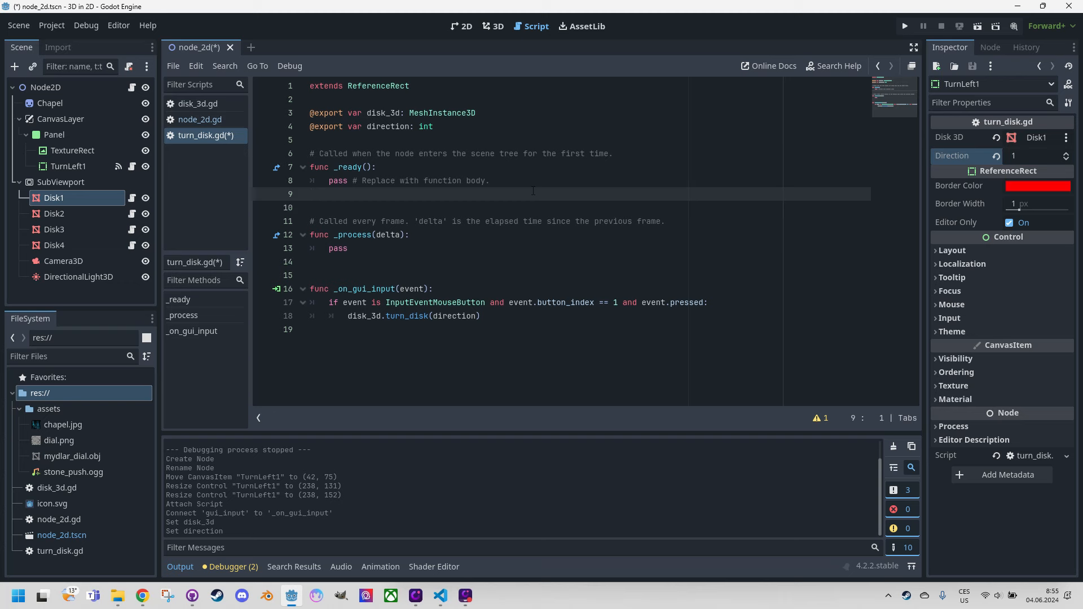
left_click(386, 154)
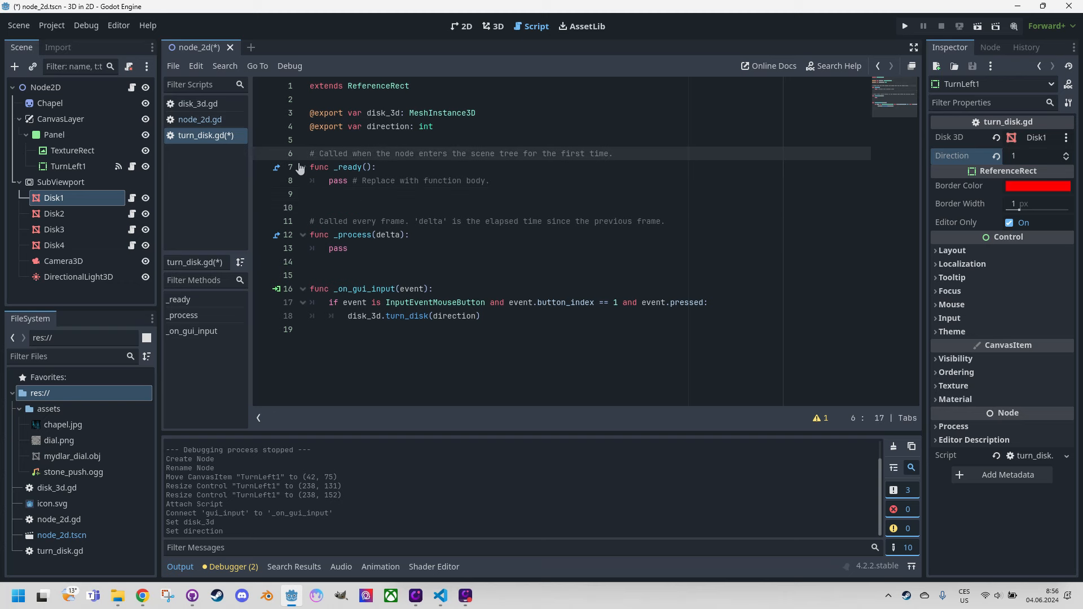
key("shift+Down")
key("shift+Down")
key("shift+Down")
key("shift+Down")
key("shift+Down")
key("shift+Down")
key("shift+Down")
key("shift+Down")
key("shift+Down")
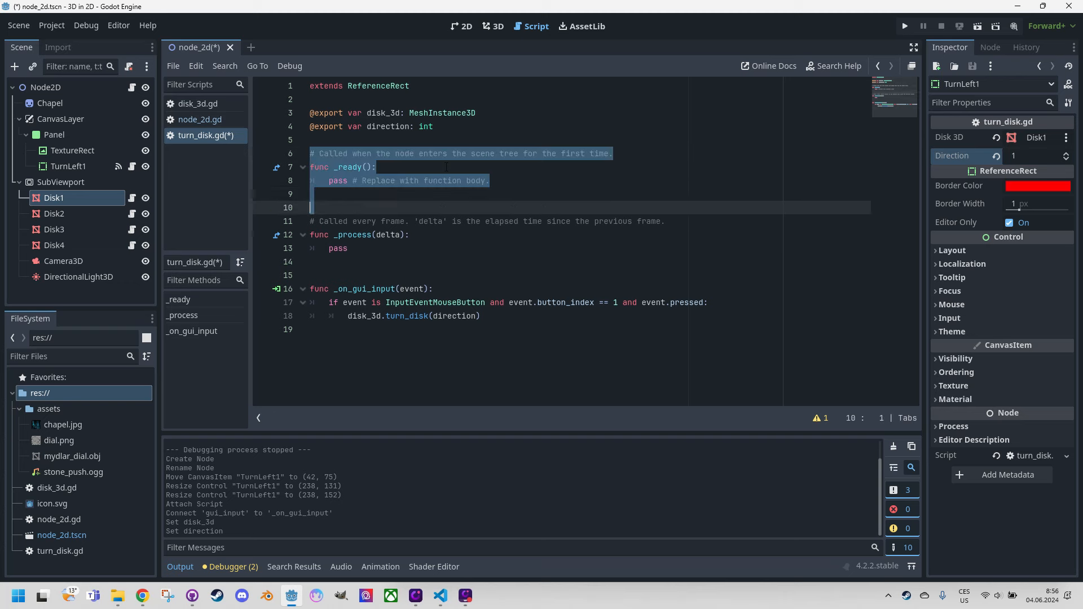
key("BackSpace")
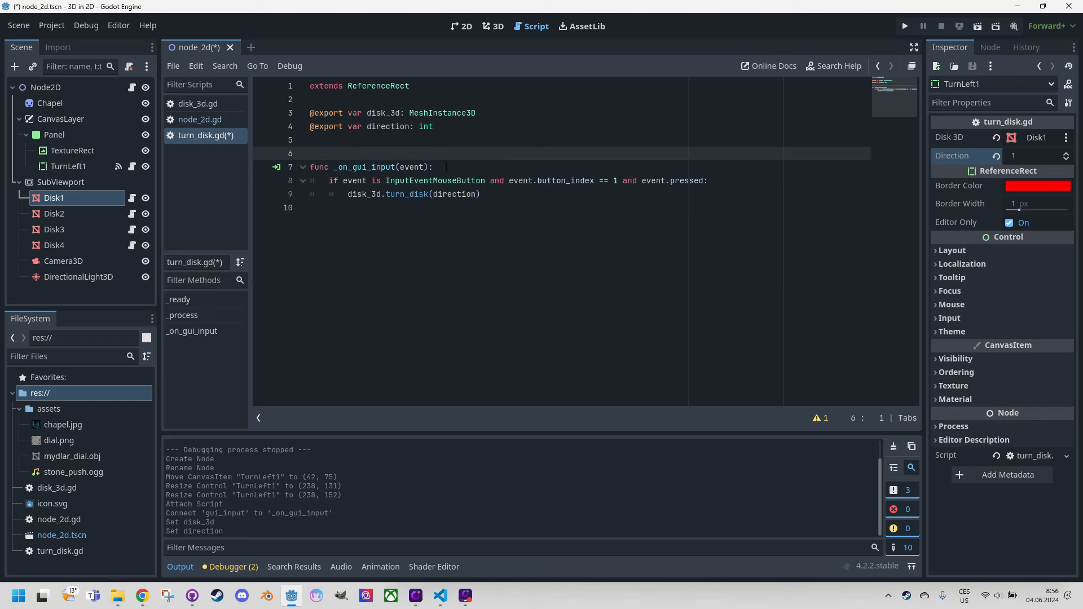
left_click(426, 286)
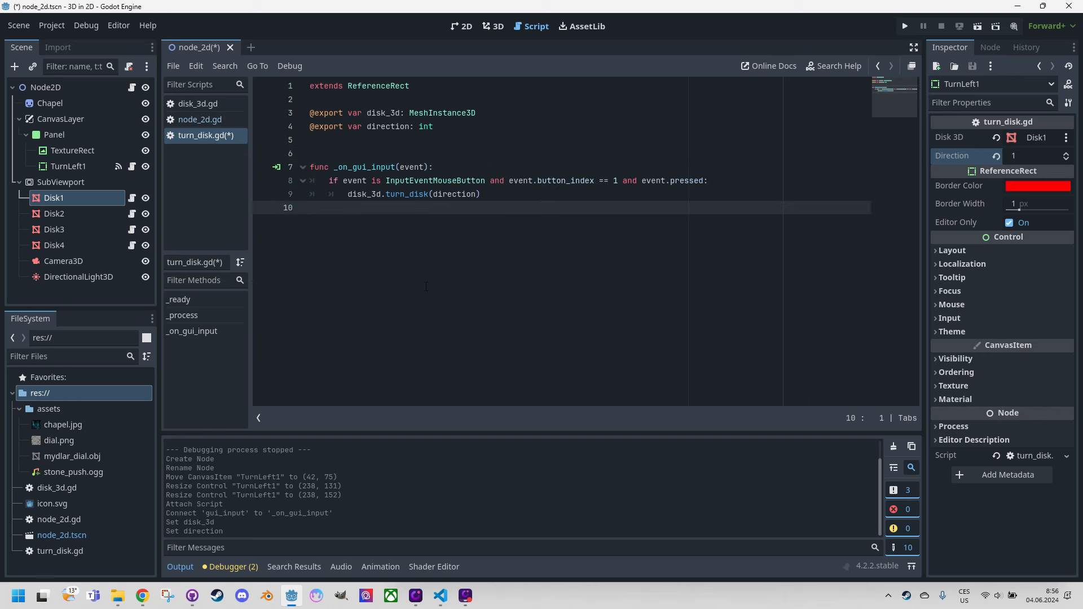
key("ctrl+s")
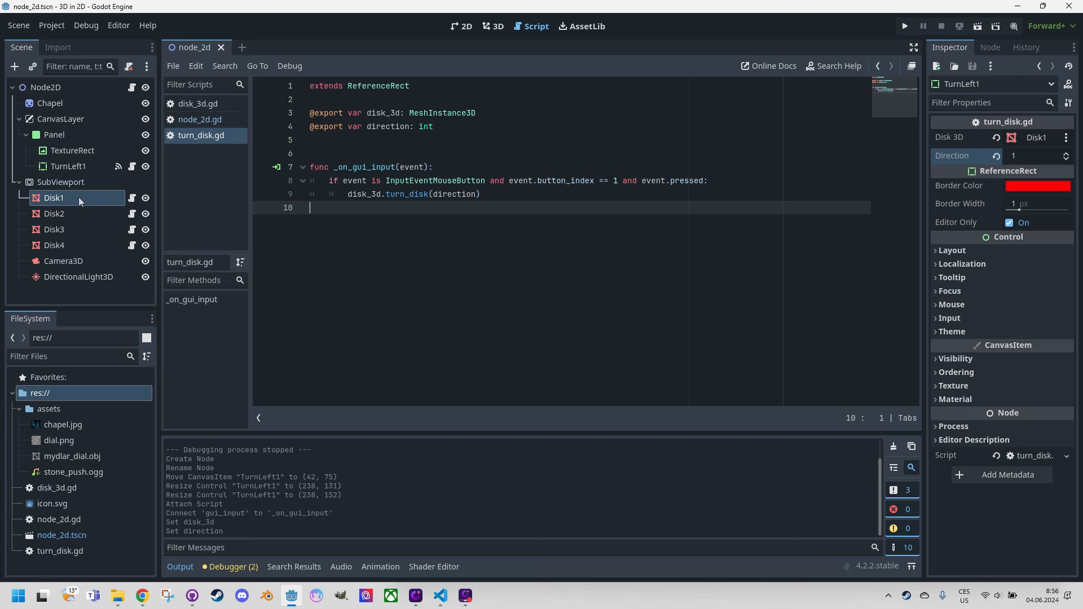
Open Disk1's script and declare an exported variable id of type int below the extends line
left_click(43, 202)
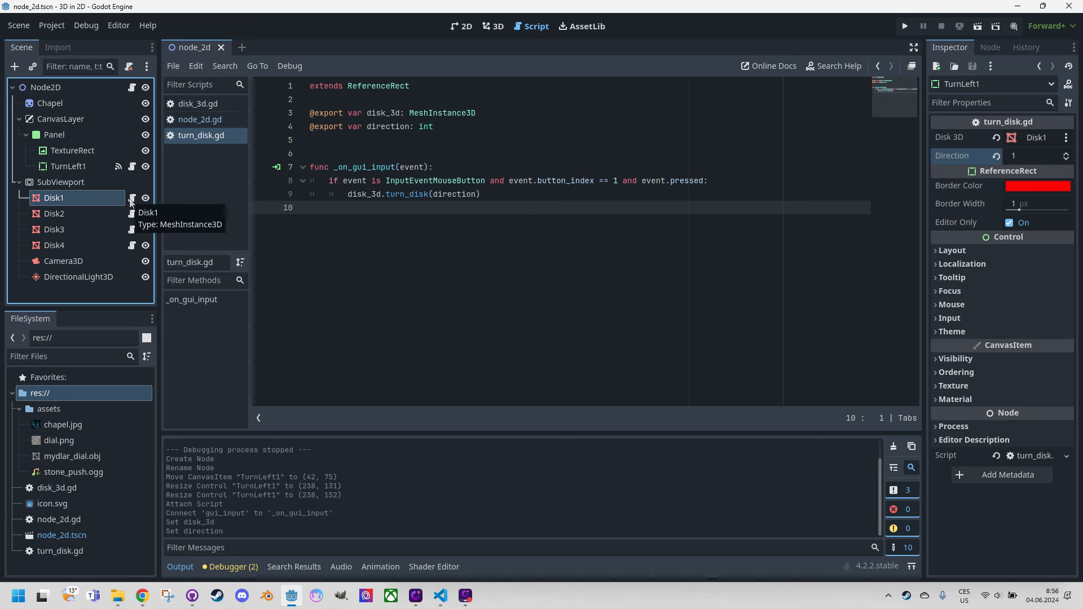
left_click(132, 199)
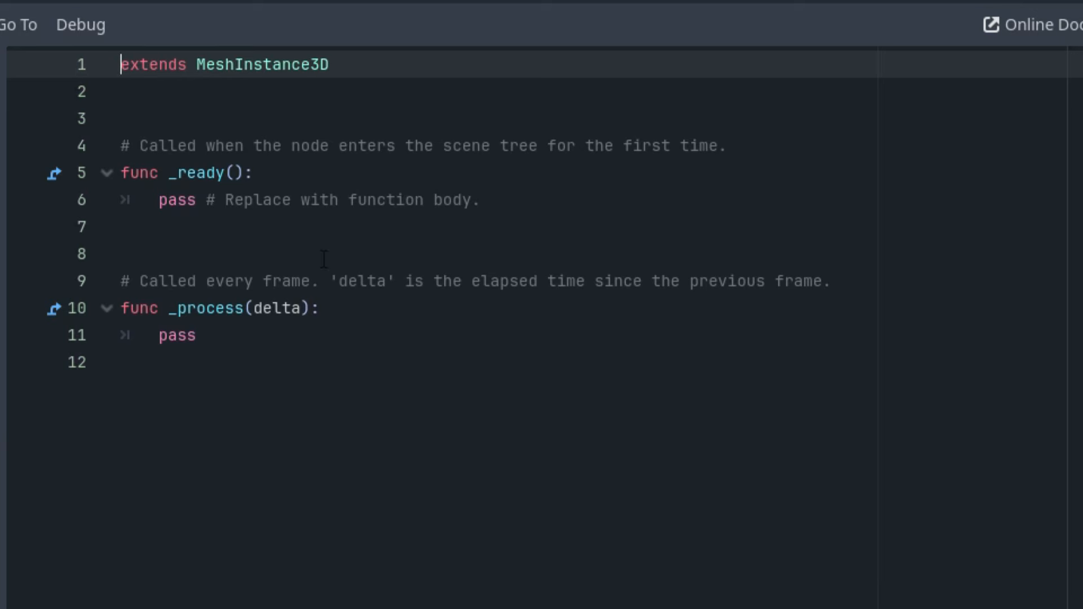
left_click(390, 92)
key("Return")
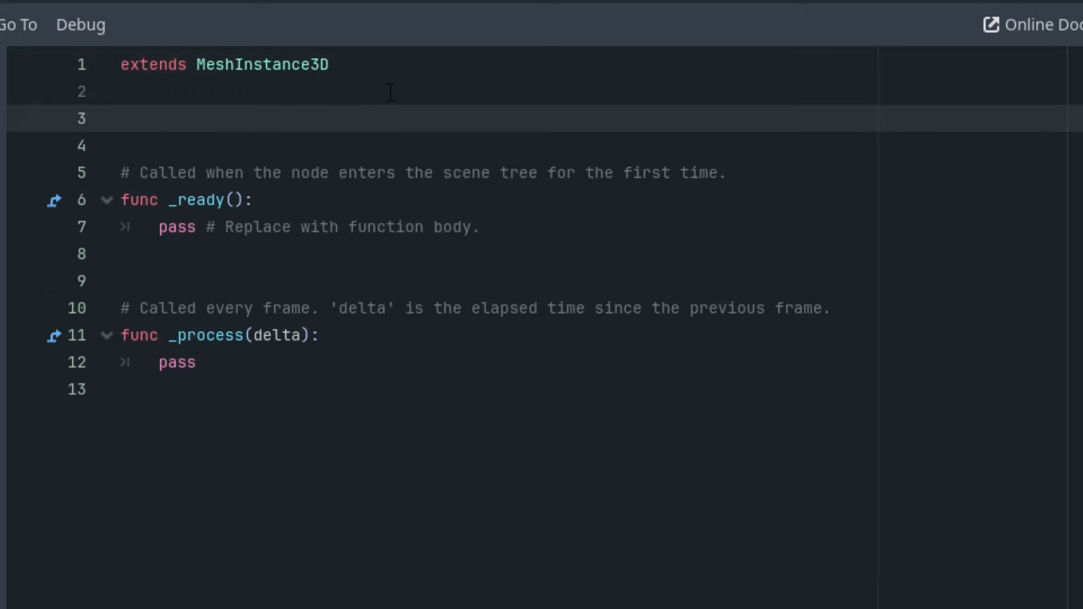
type("@export var ")
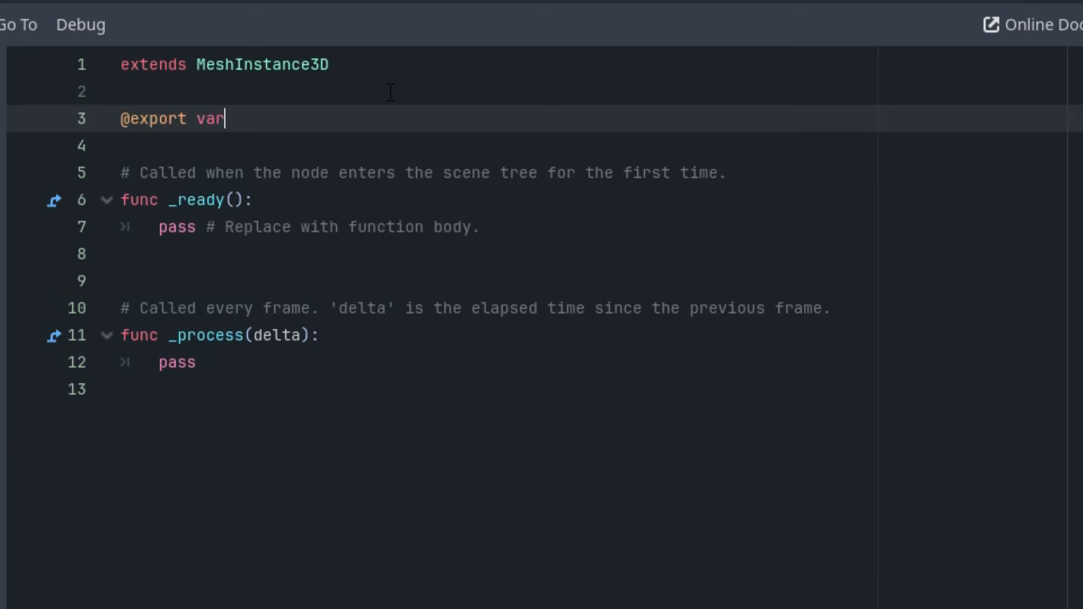
type("id: int")
key("Escape")
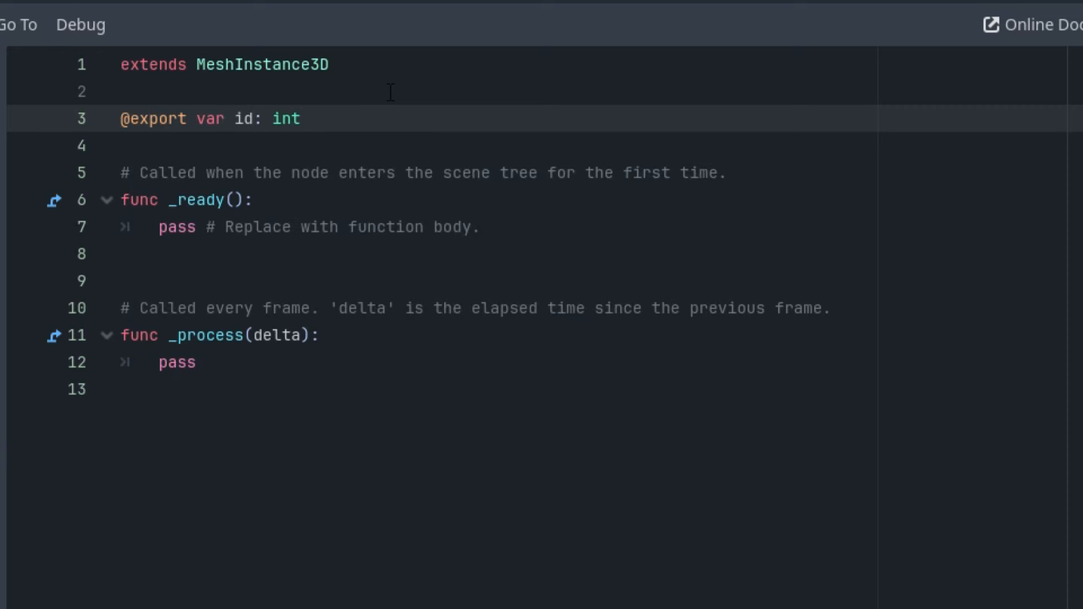